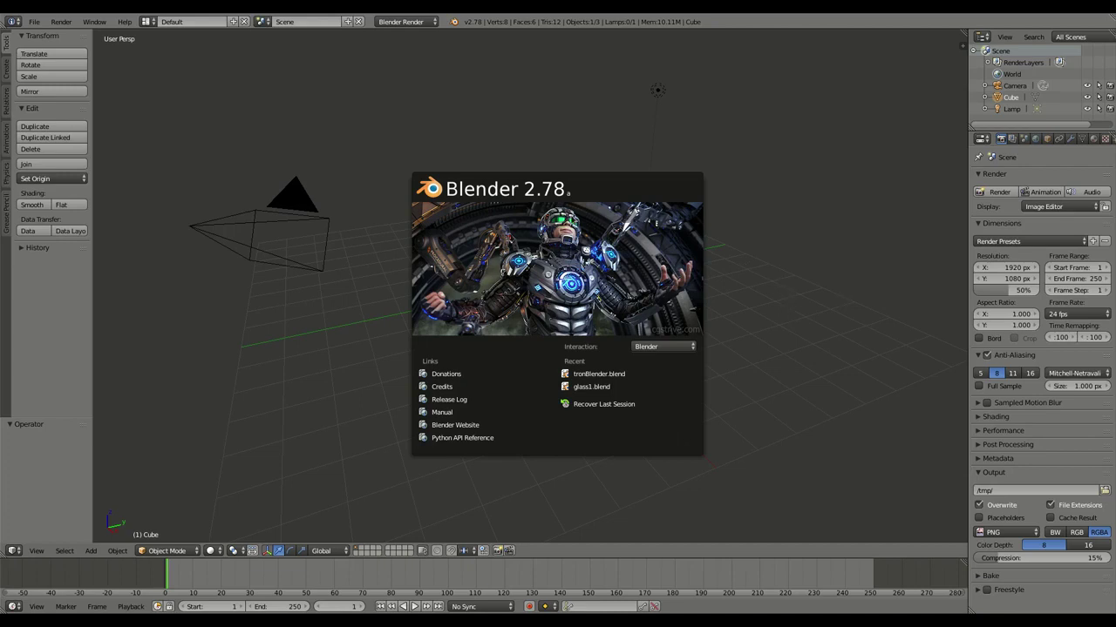
- Dismiss the splash screen and set the render frame rate to 30 fps
click(645, 179)
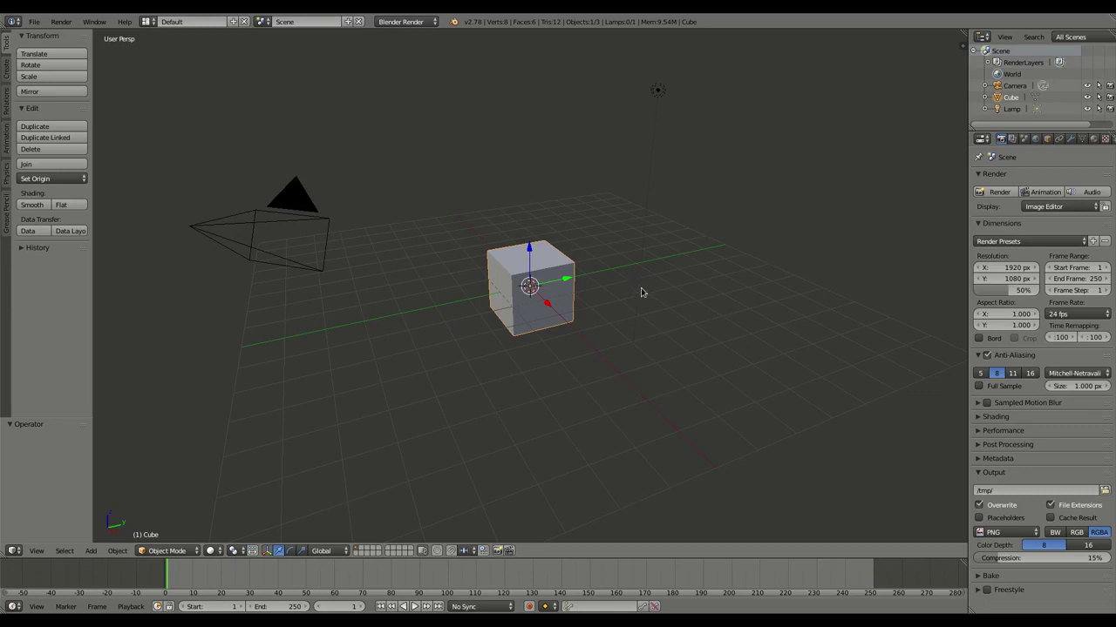
click(1077, 315)
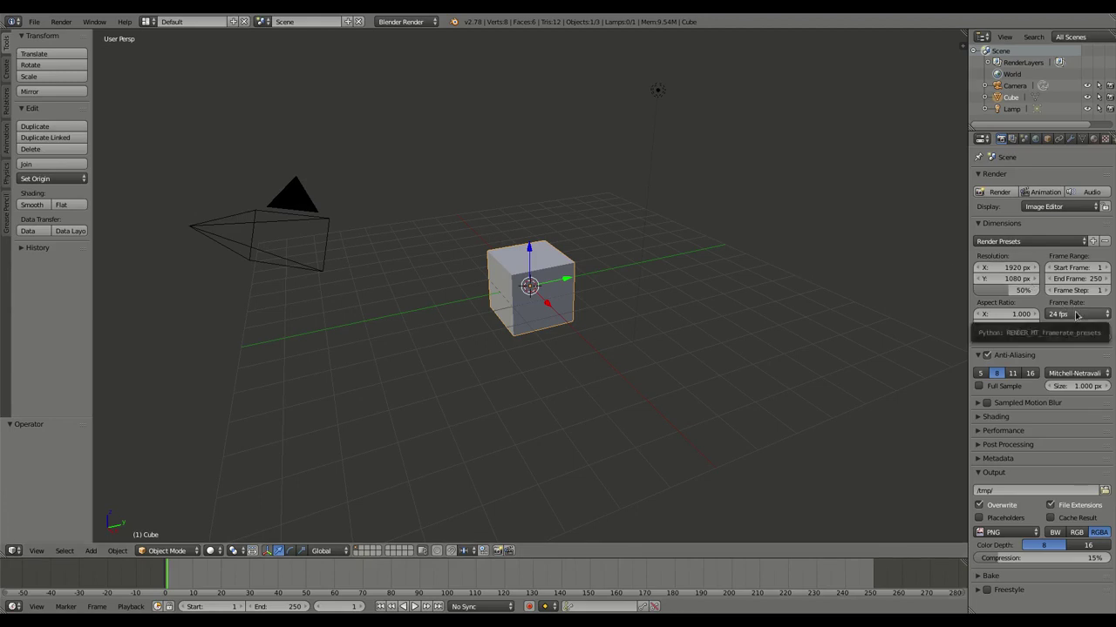
click(1082, 376)
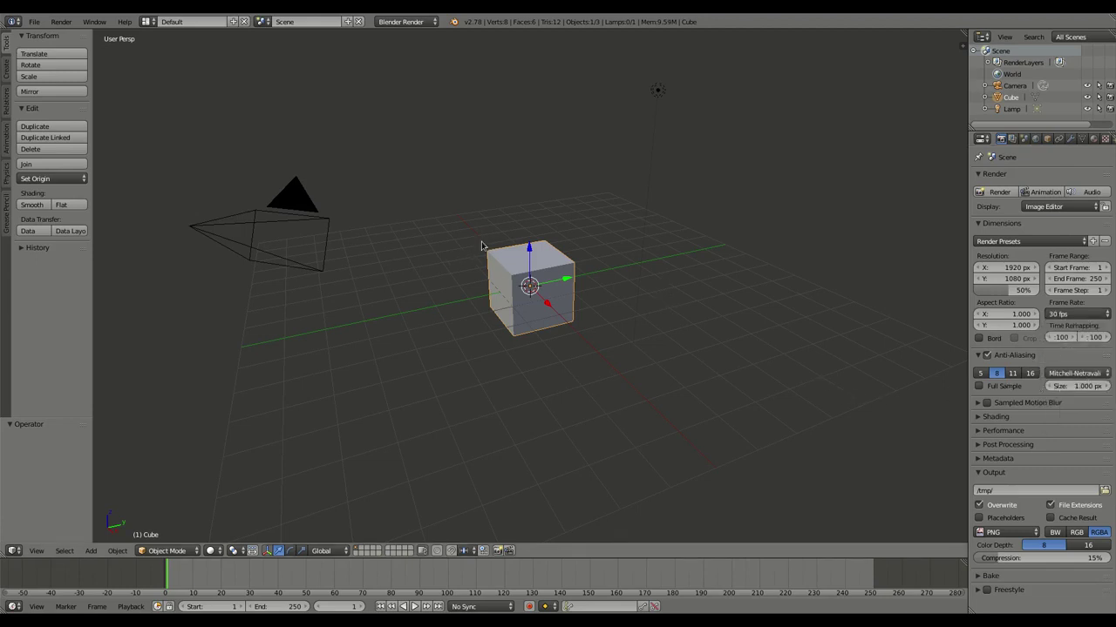
- Delete the default cube and align the camera to the front view
key(x)
click(517, 265)
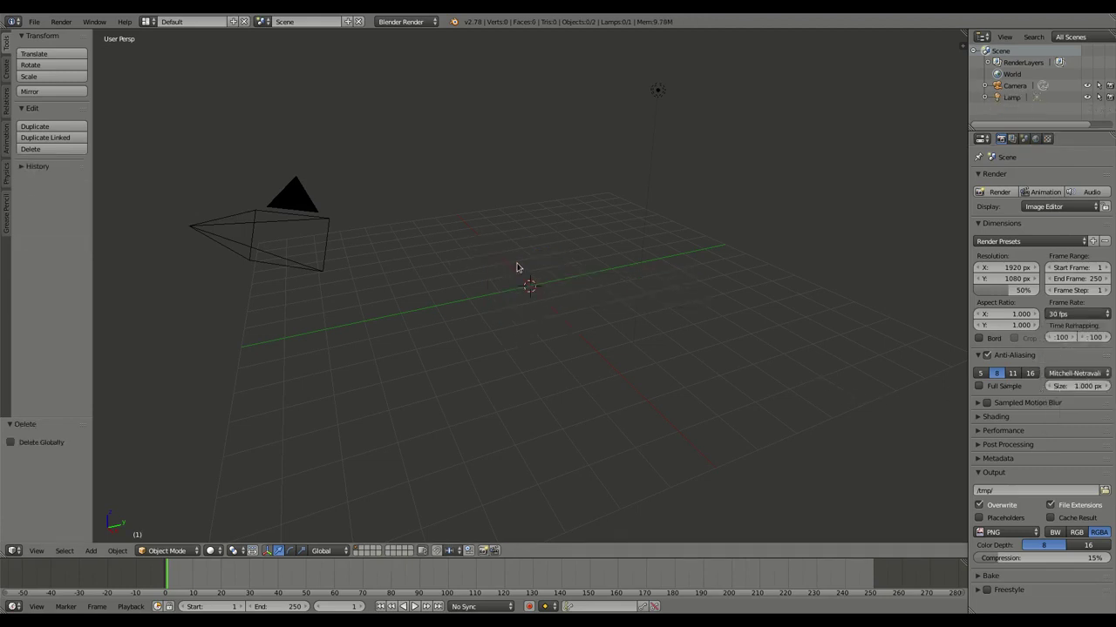
key(KP_1)
key(ctrl+alt+KP_0)
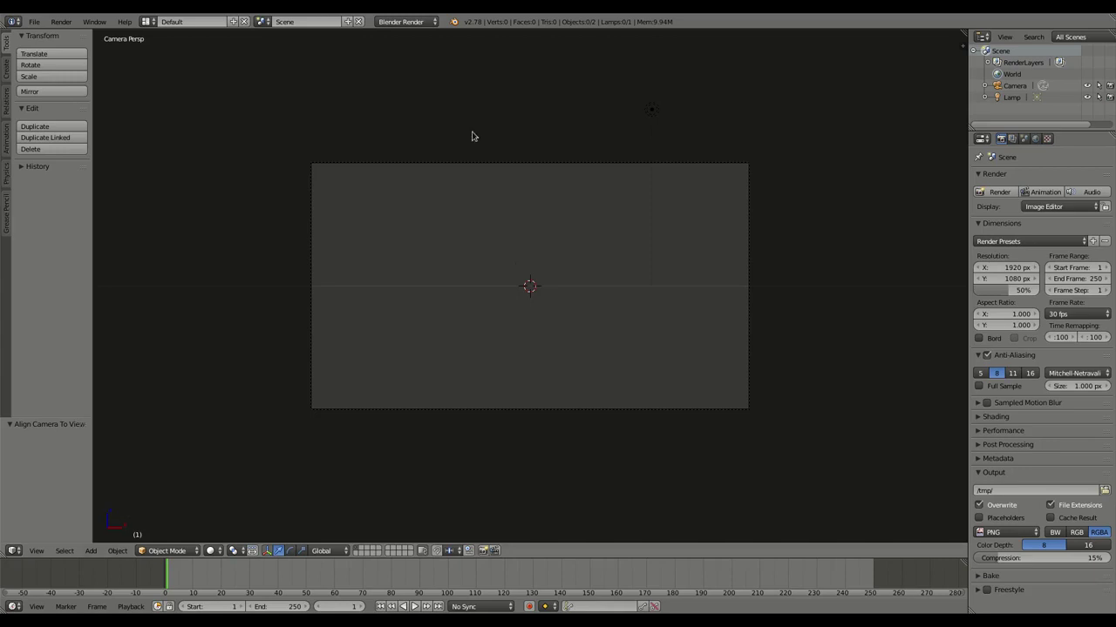
- Switch to the Motion Tracking screen layout and open the Motion Tracking Example MP4 clip from the Downloads folder
click(152, 25)
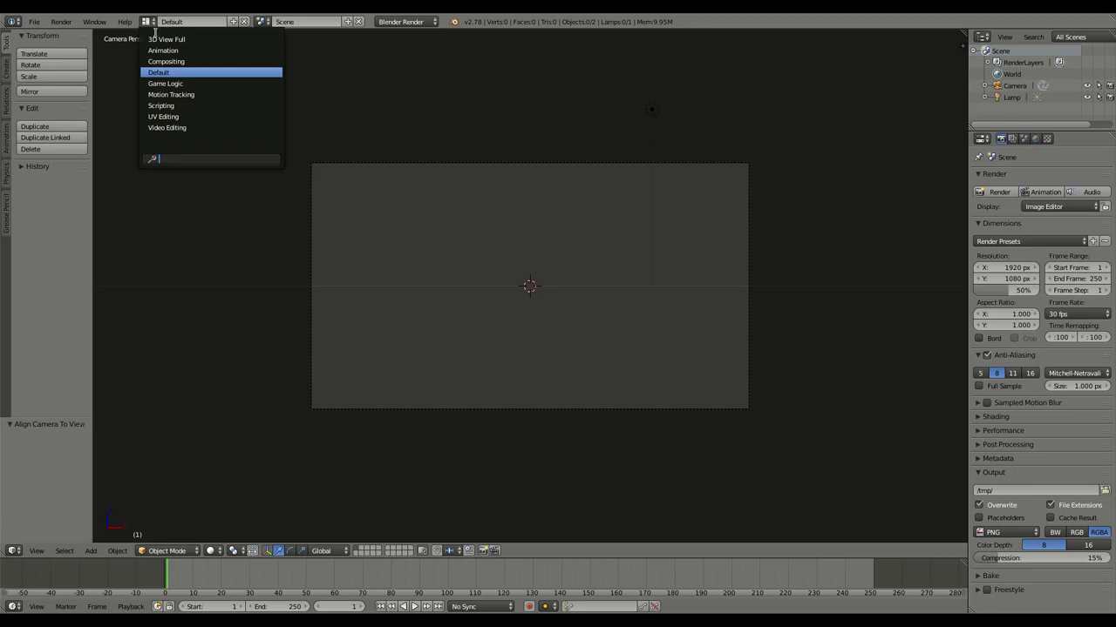
click(170, 94)
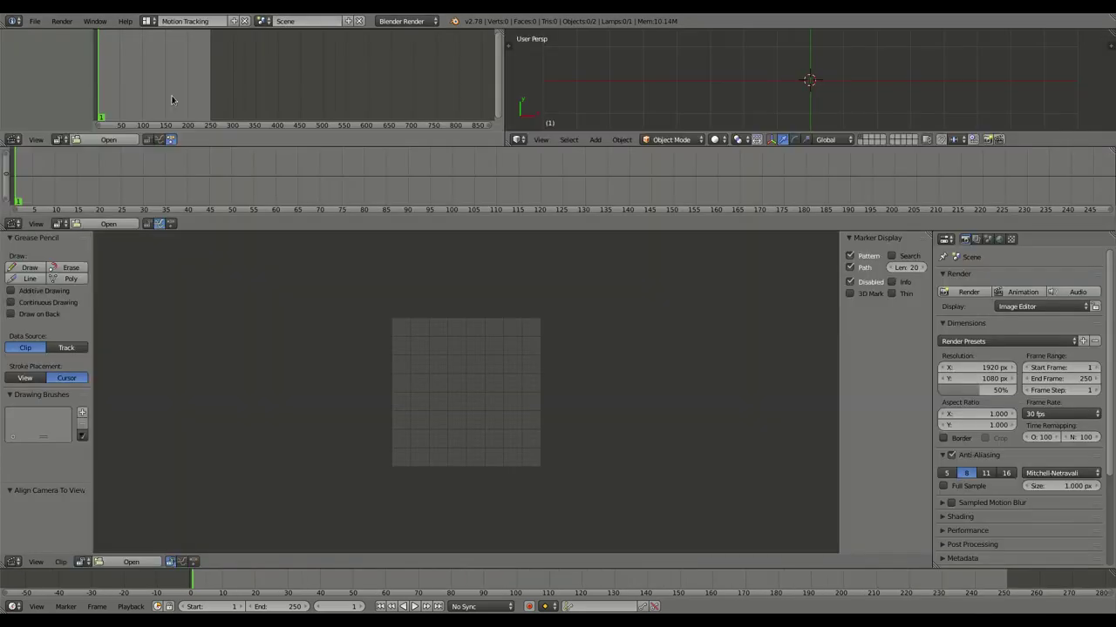
click(129, 562)
click(48, 241)
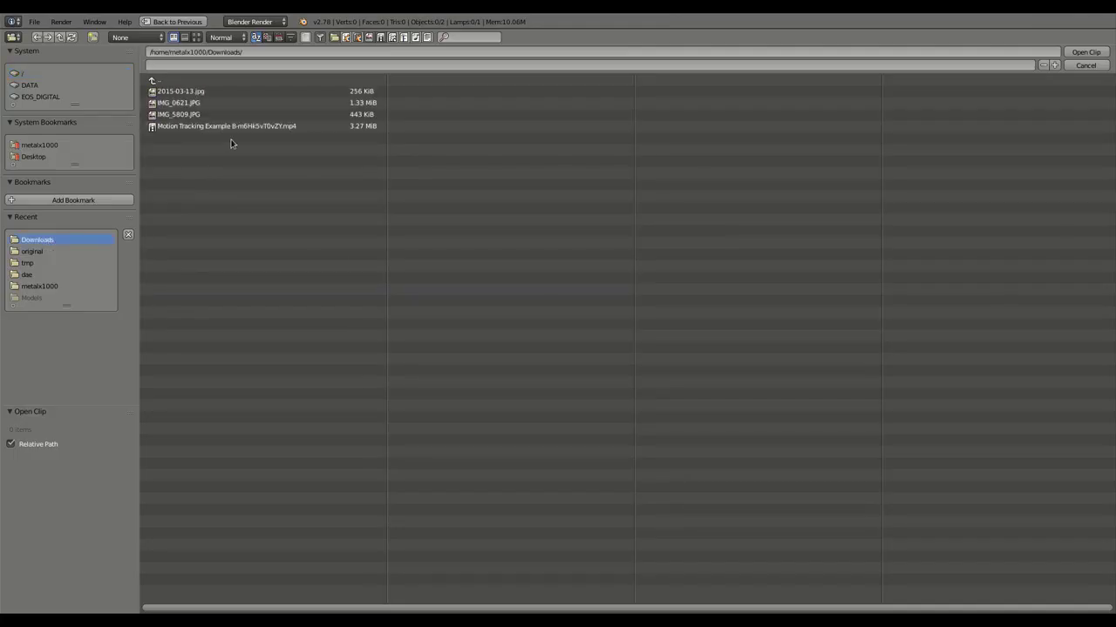
click(231, 127)
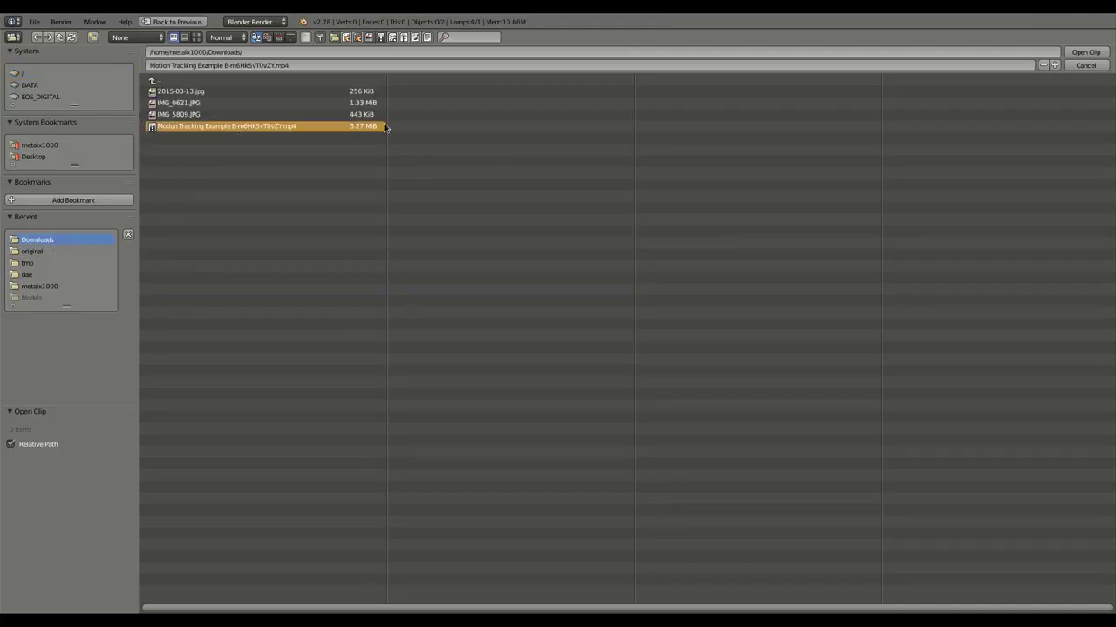
click(1087, 52)
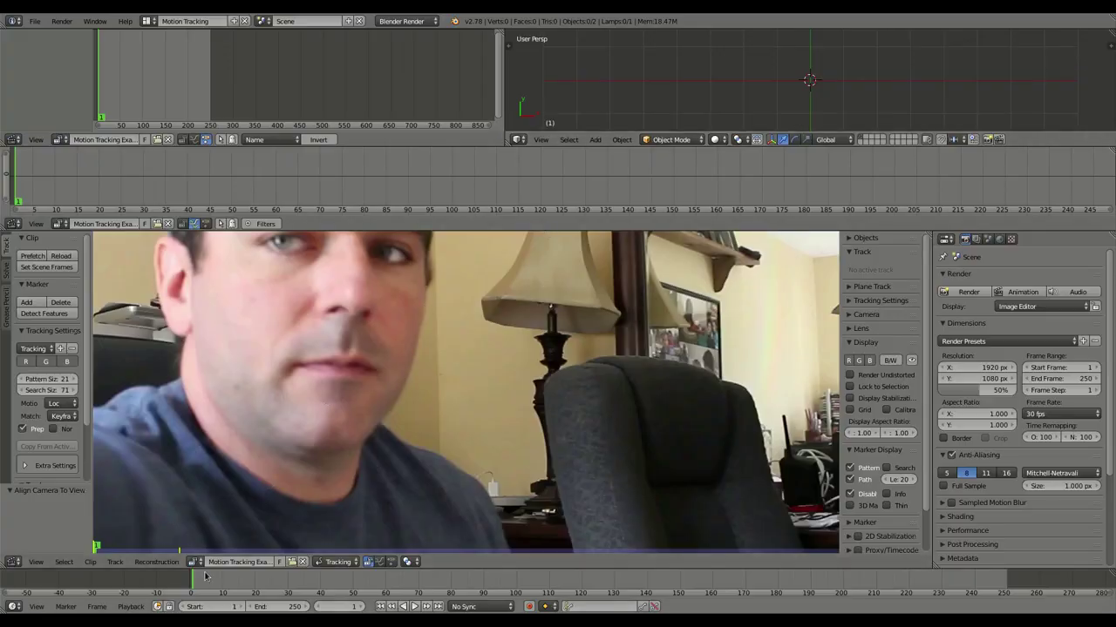
- Fit the whole clip in the view, play its opening, and set the scene's start frame to 30
key(Home)
key(alt+a)
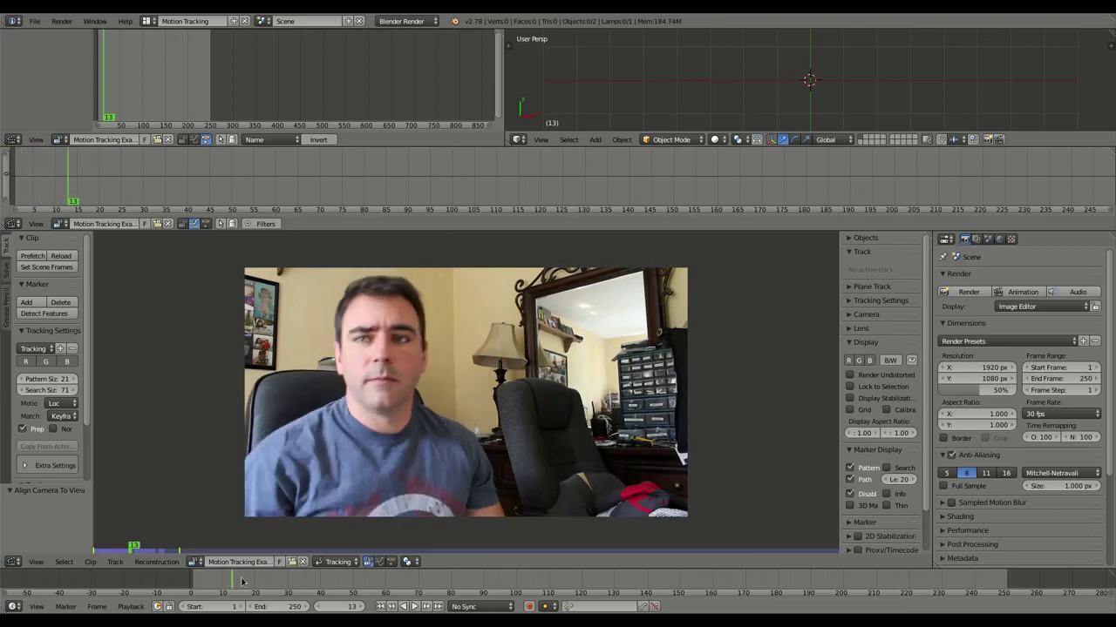
key(alt+a)
double_click(242, 599)
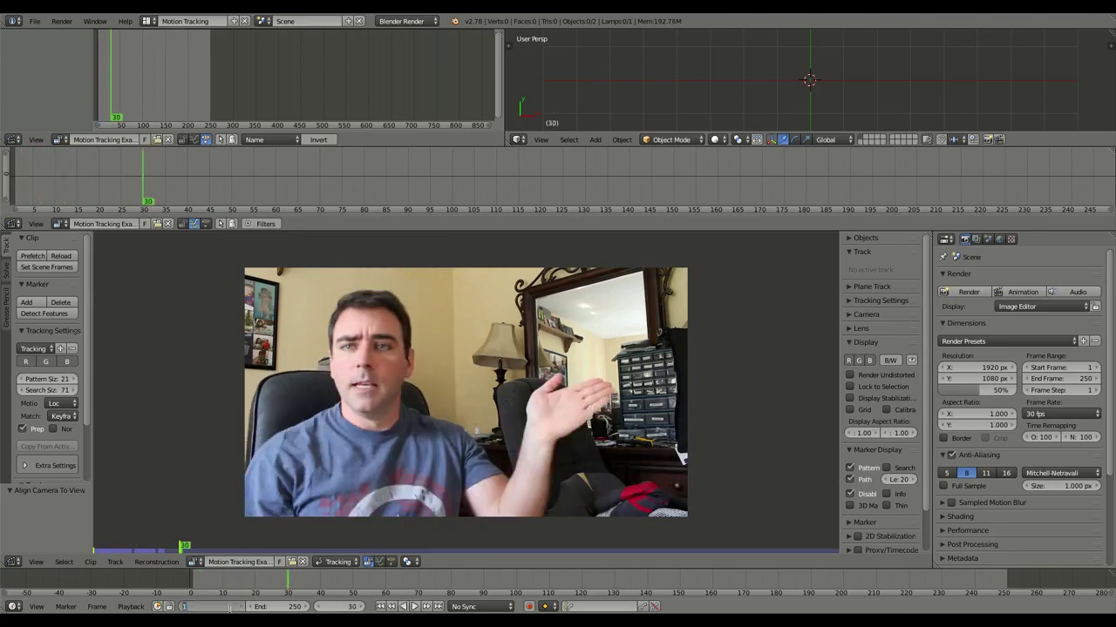
text(30)
key(Return)
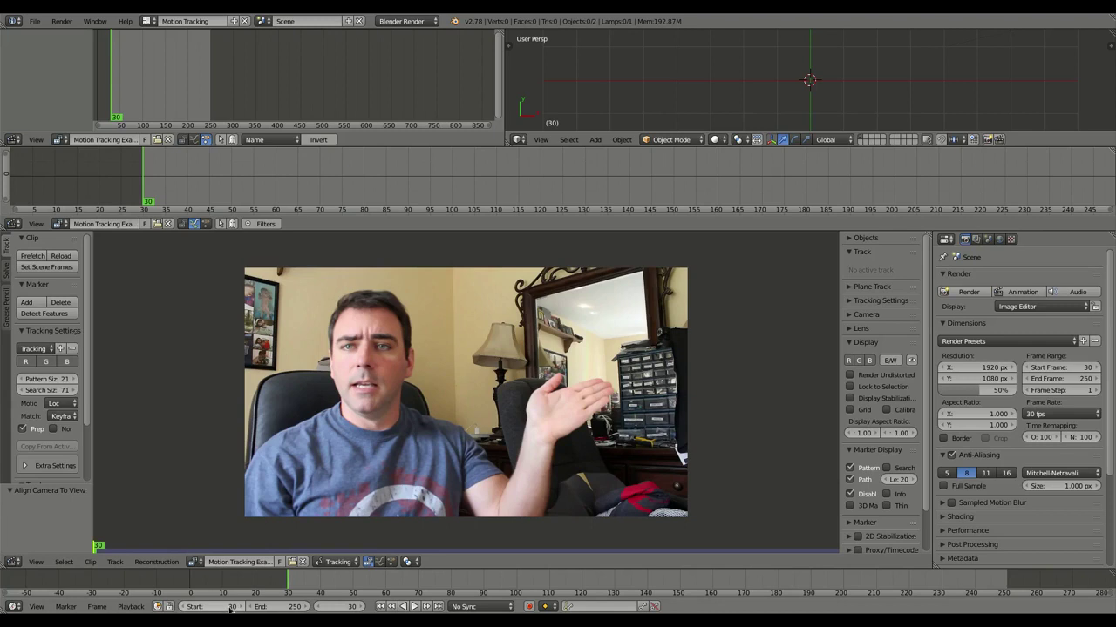
- Preview the clip from the start frame to frame 250 and return to frame 30
key(alt+a)
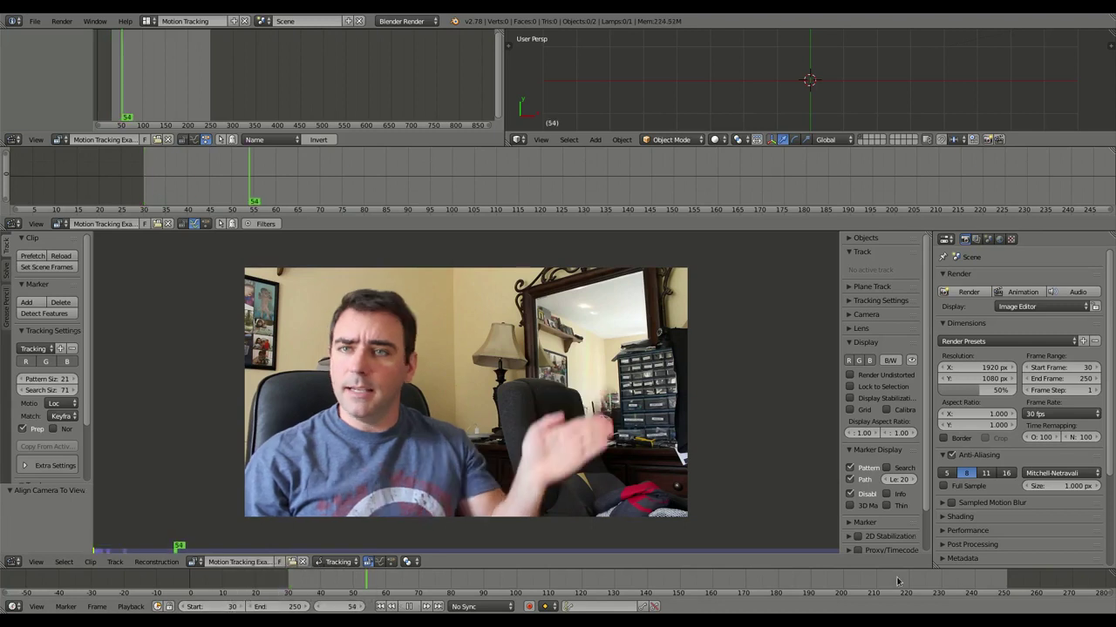
key(alt+a)
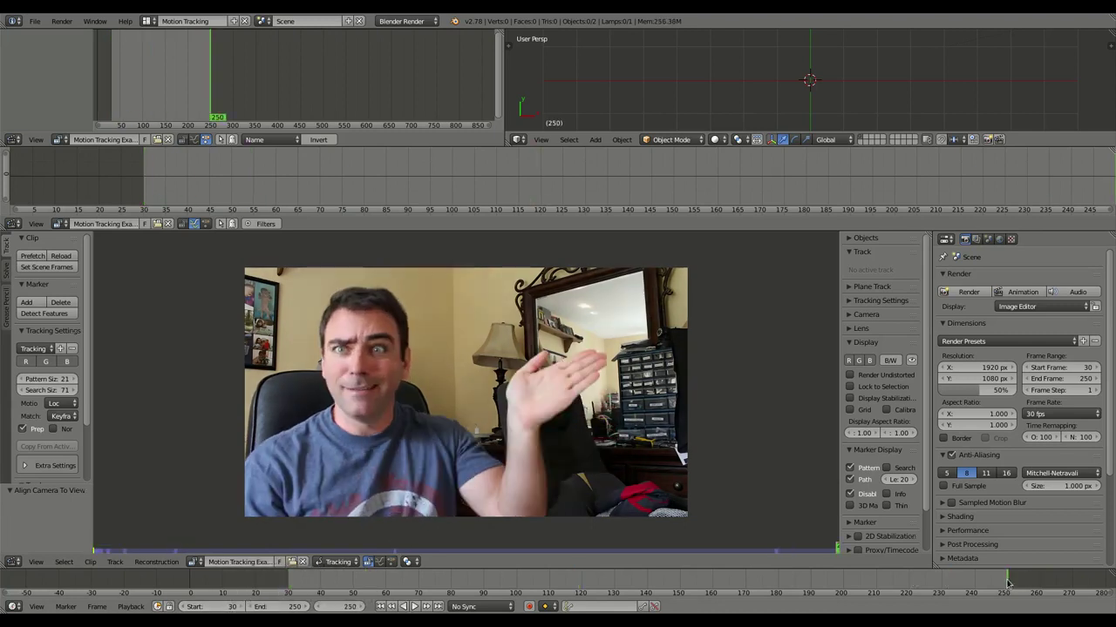
click(288, 582)
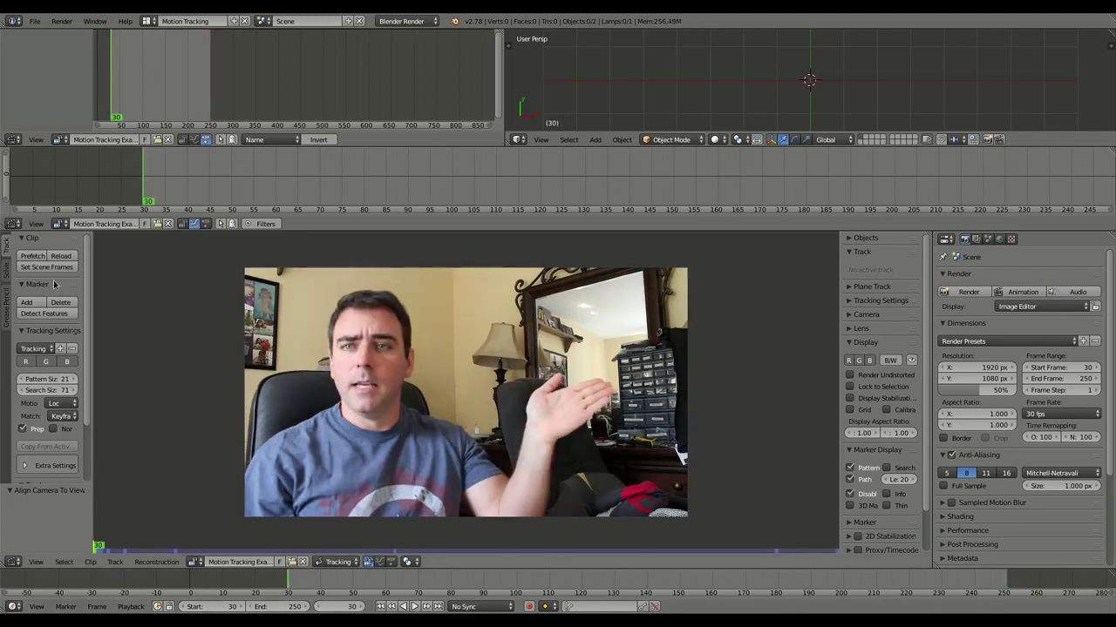
- Prefetch the clip's frames into memory and check its playback from frame 30
click(32, 255)
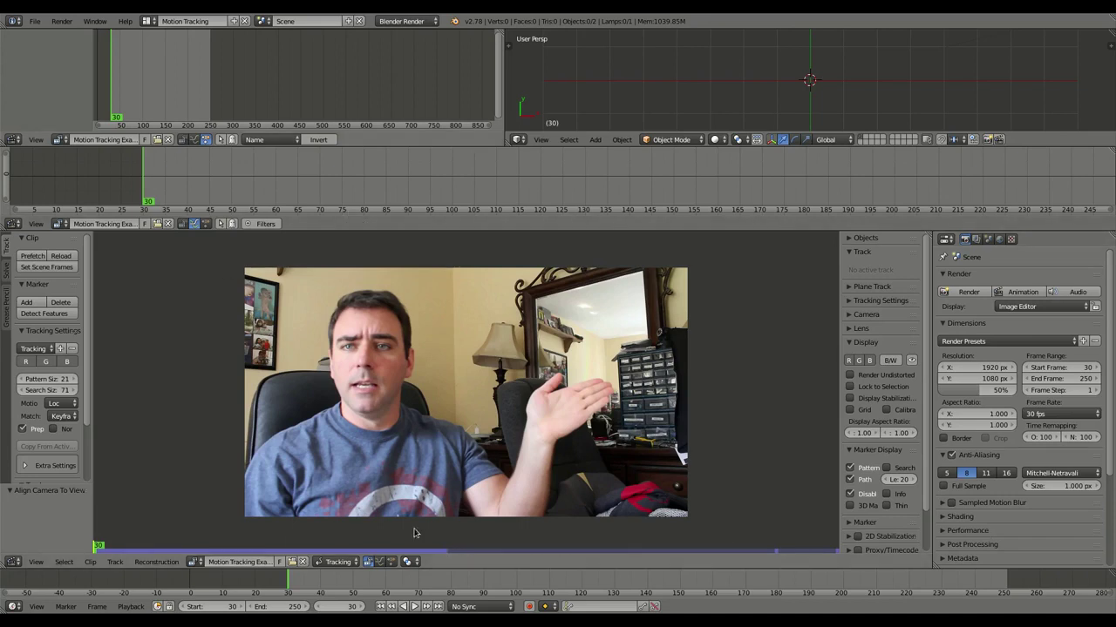
key(alt+a)
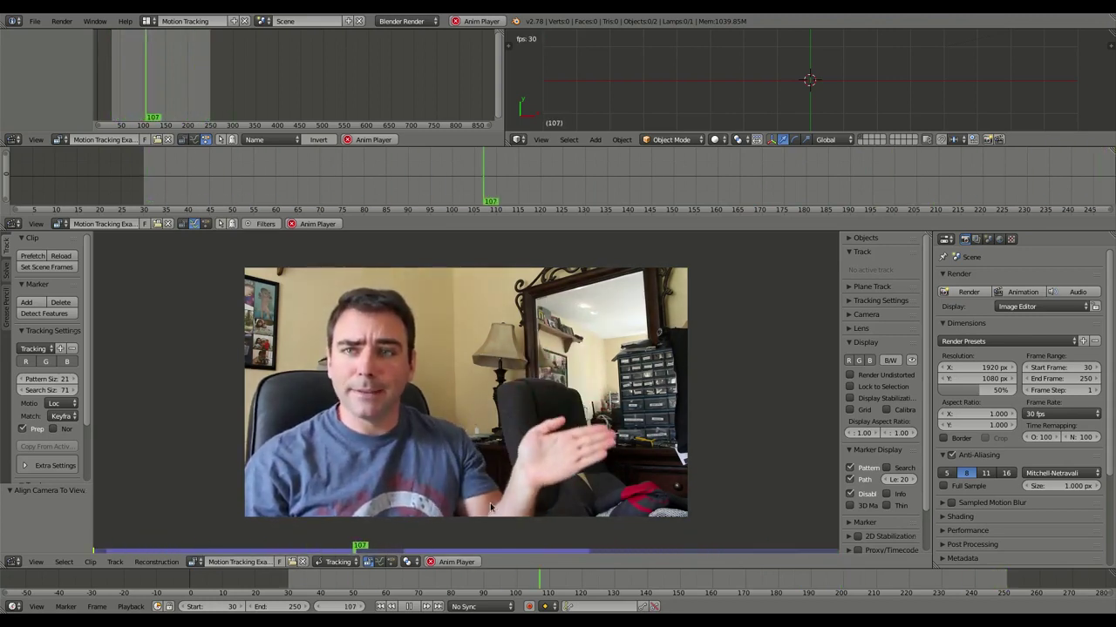
key(Escape)
click(35, 21)
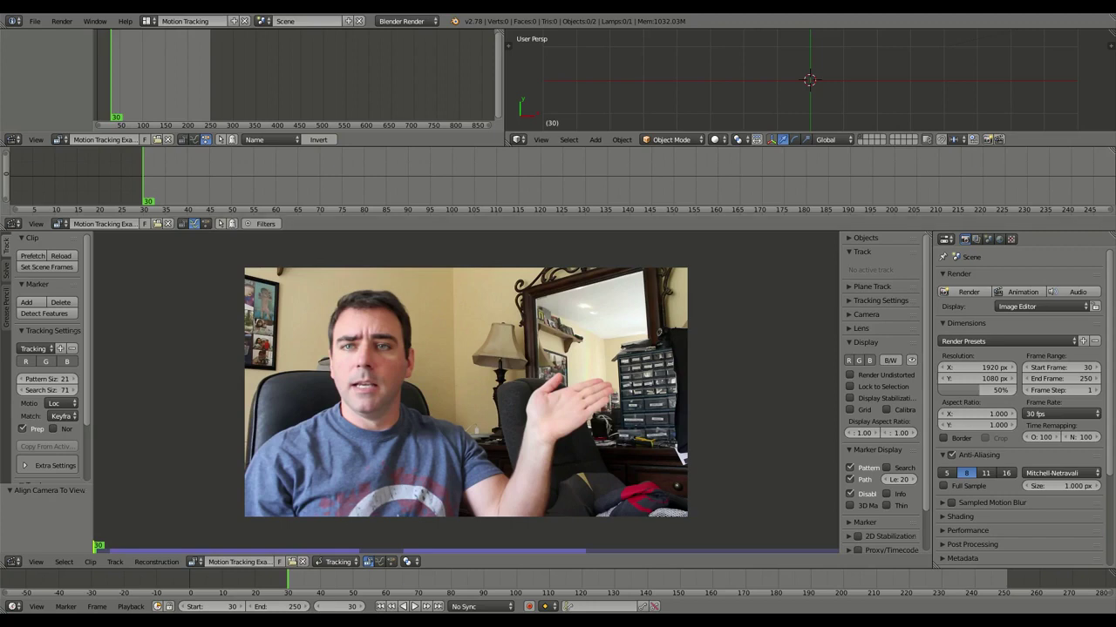
click(32, 256)
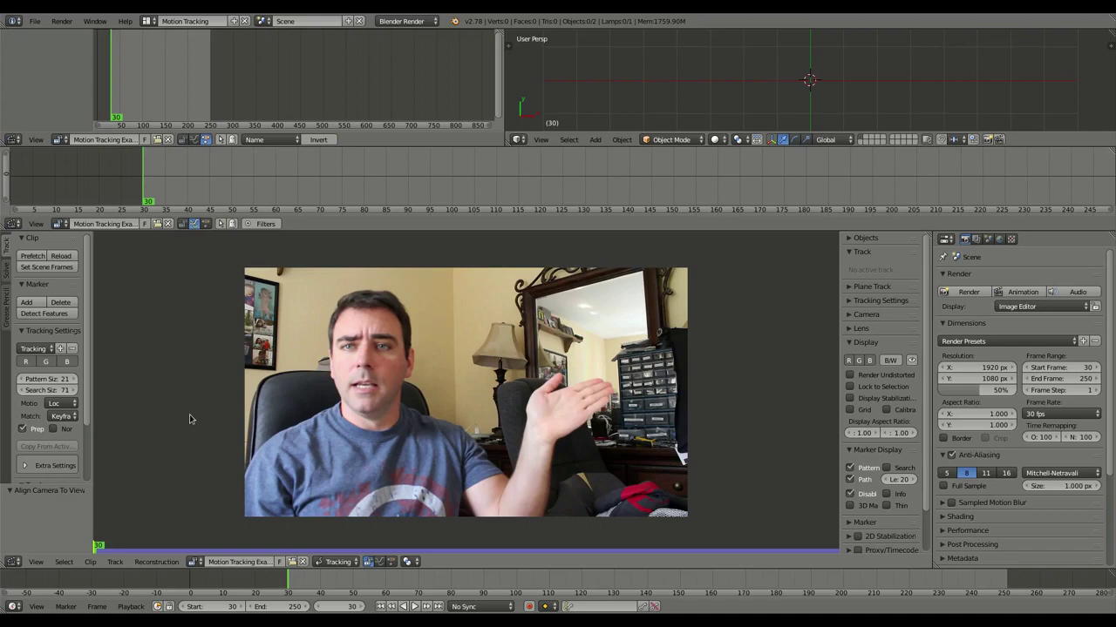
- Add a tracking marker on the raised hand at frame 30, scale it up about 1.68 times, and center it on the crease below the fingers
click(26, 304)
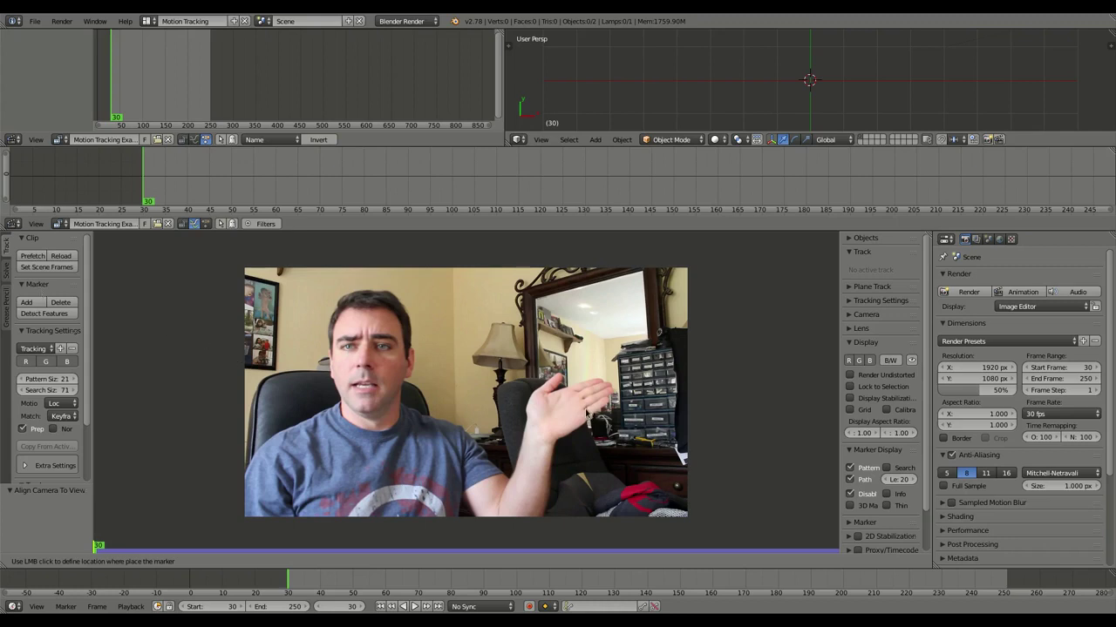
click(588, 412)
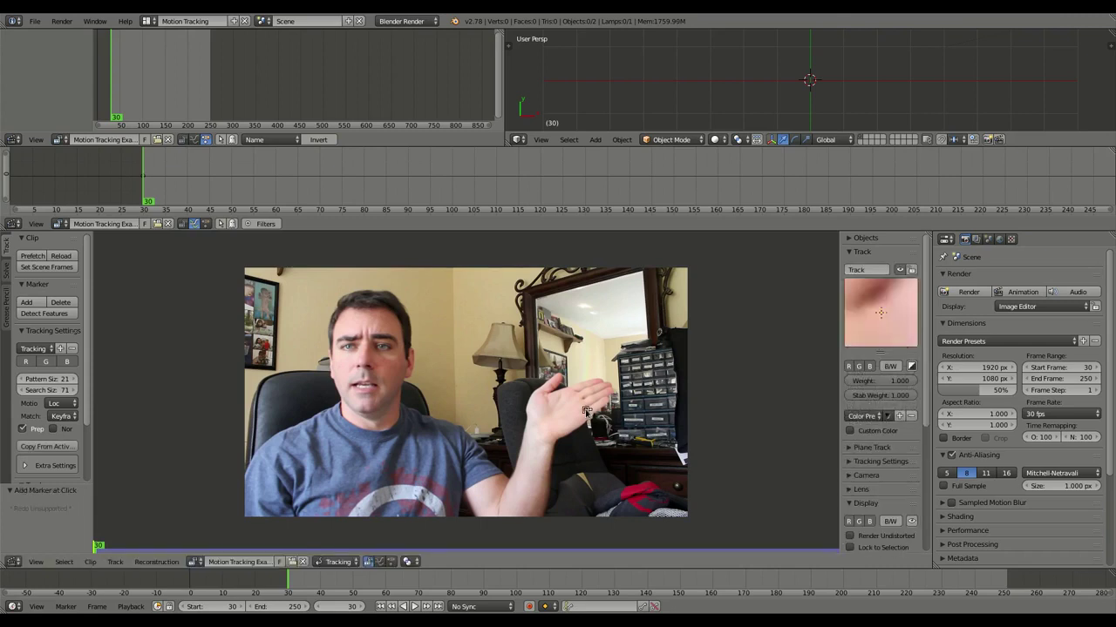
key(s)
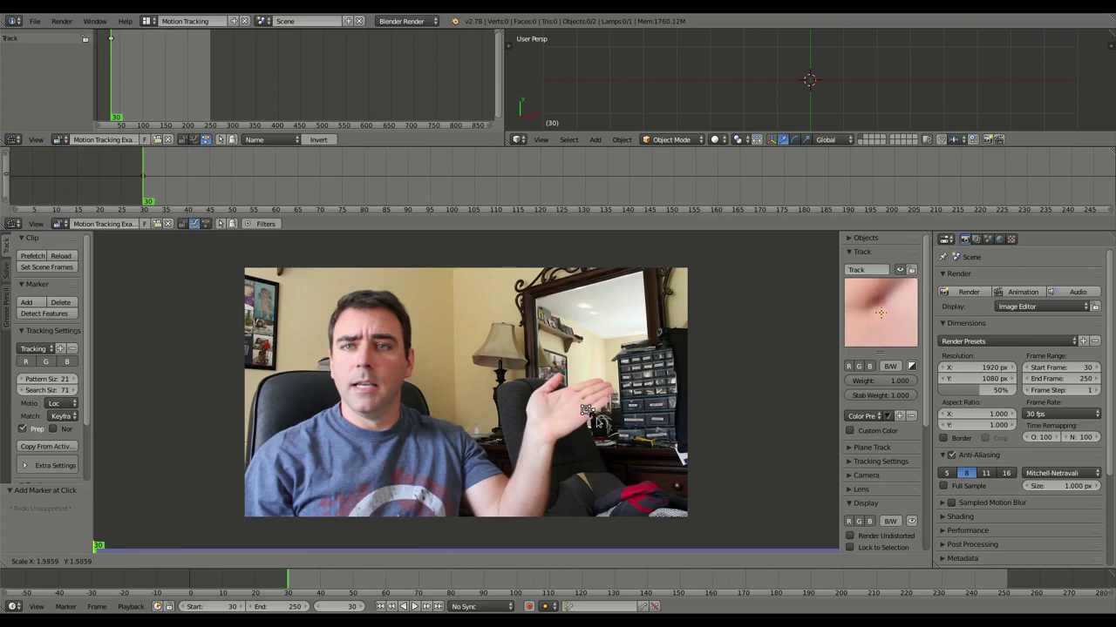
click(587, 409)
key(g)
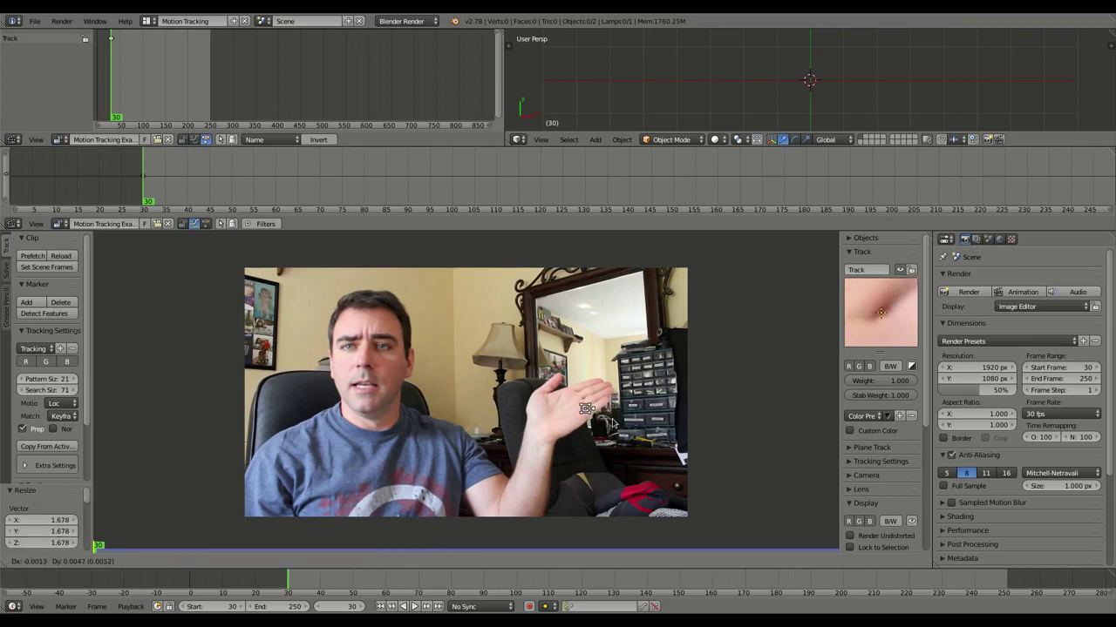
click(586, 408)
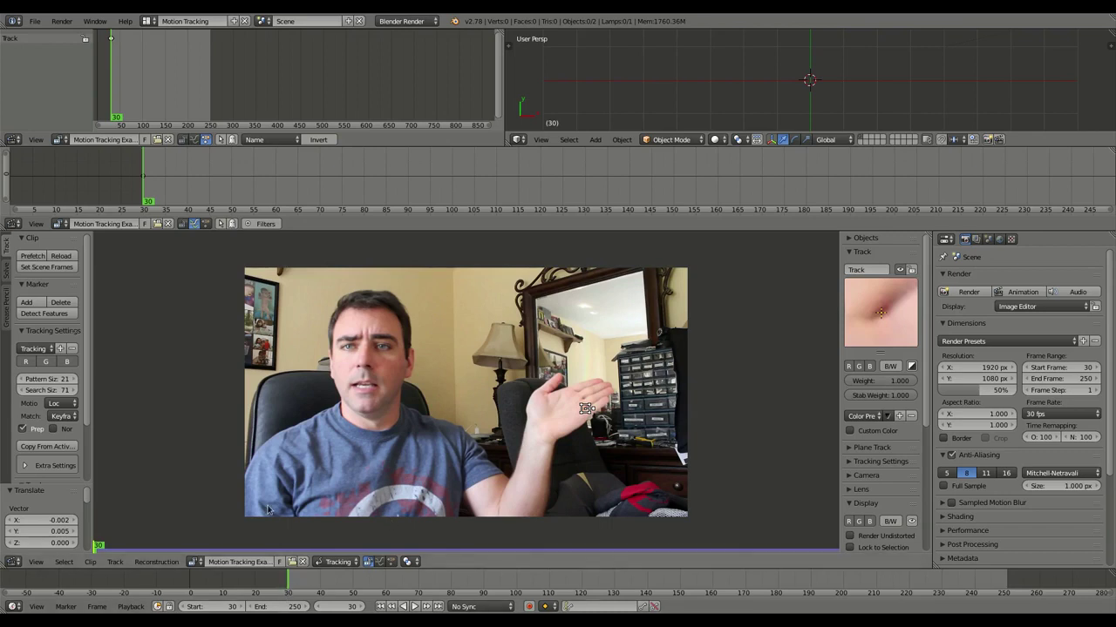
- Track the hand marker forward through the clip from frame 30
scroll(35, 381, down, 2)
scroll(35, 381, down, 1)
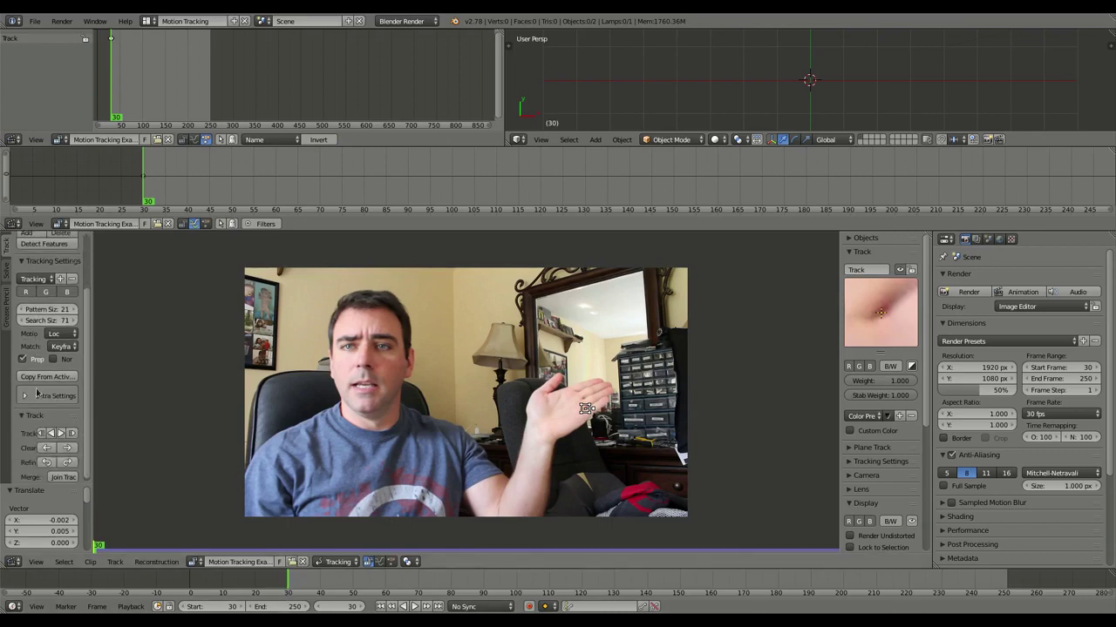
click(61, 433)
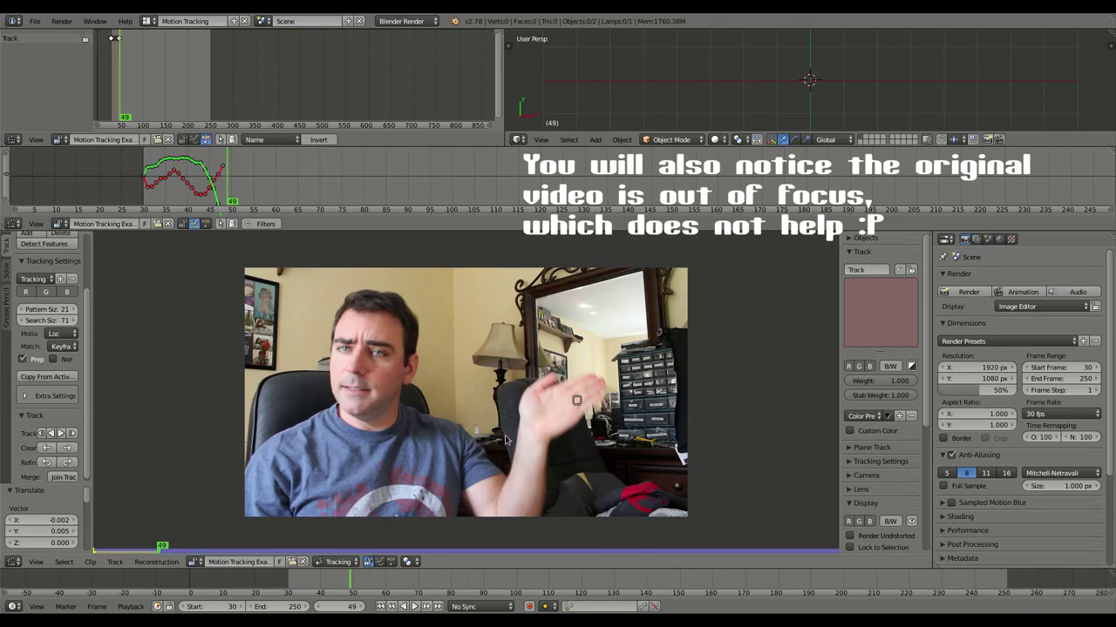
- Reposition the marker on the hand crease at frame 48 and track it forward from there
key(Left)
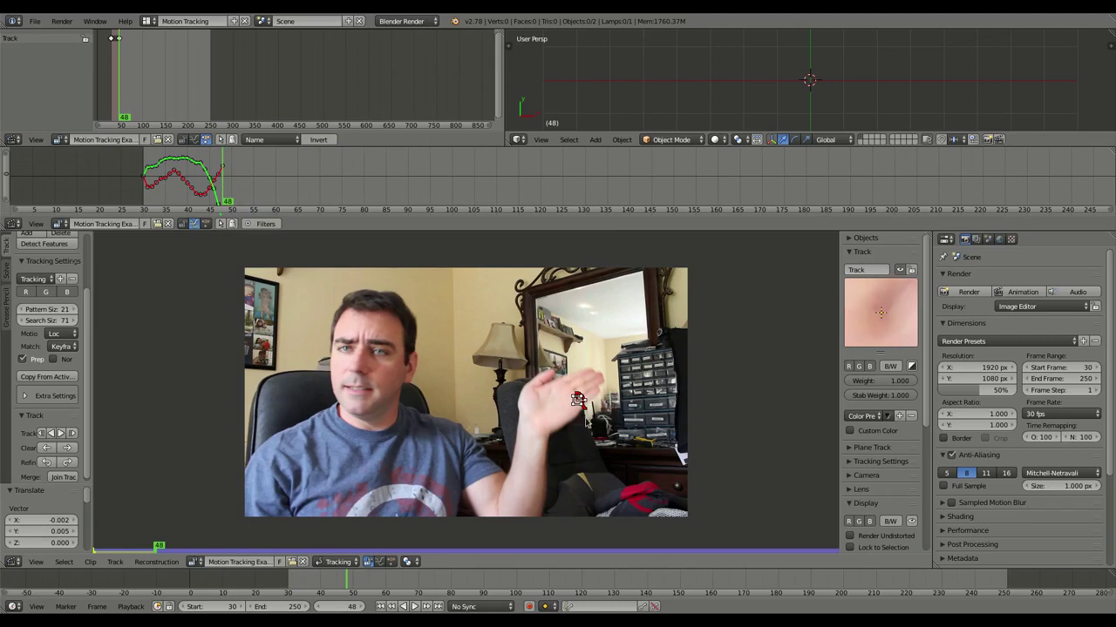
key(g)
click(585, 431)
click(75, 433)
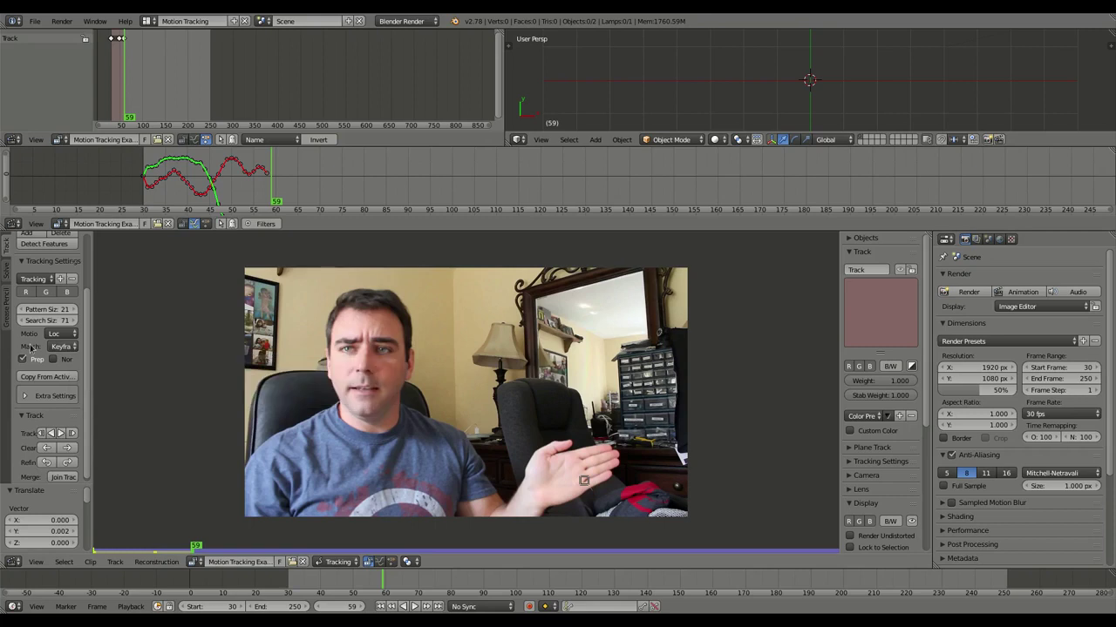
- Set the tracking pattern match to Previous frame and widen the tool shelf to show the full setting names
click(63, 347)
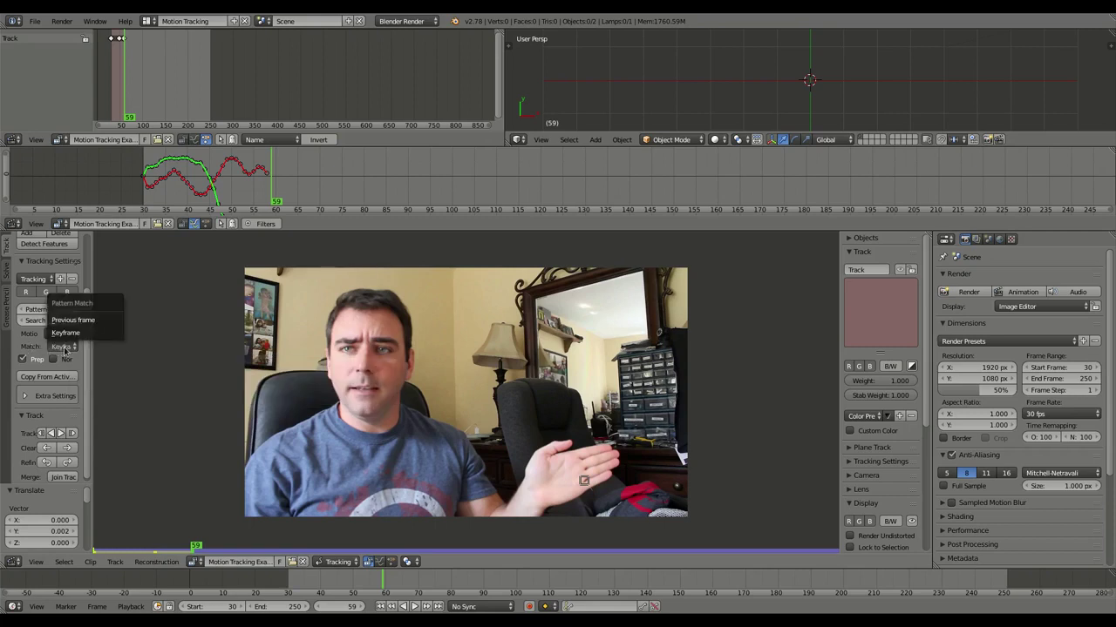
click(84, 326)
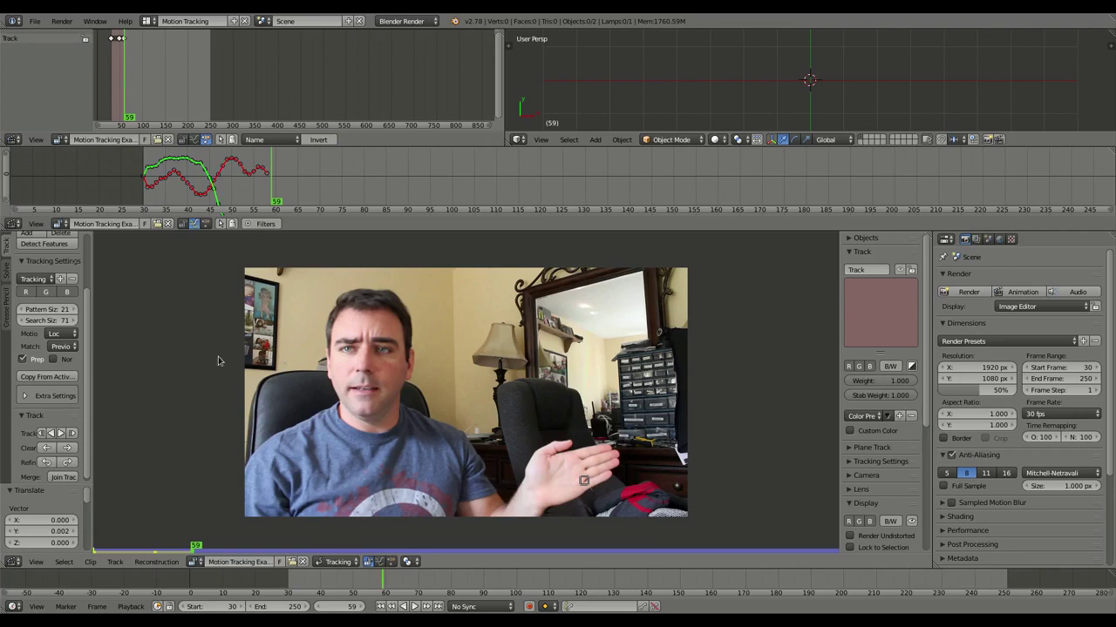
drag(91, 366, 97, 367)
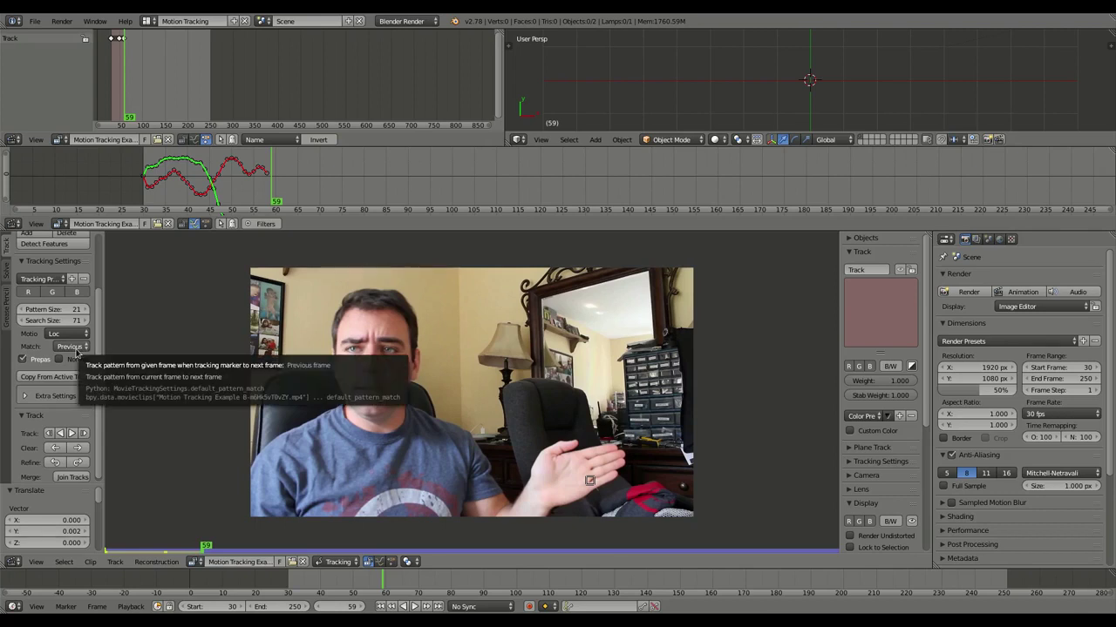
click(77, 352)
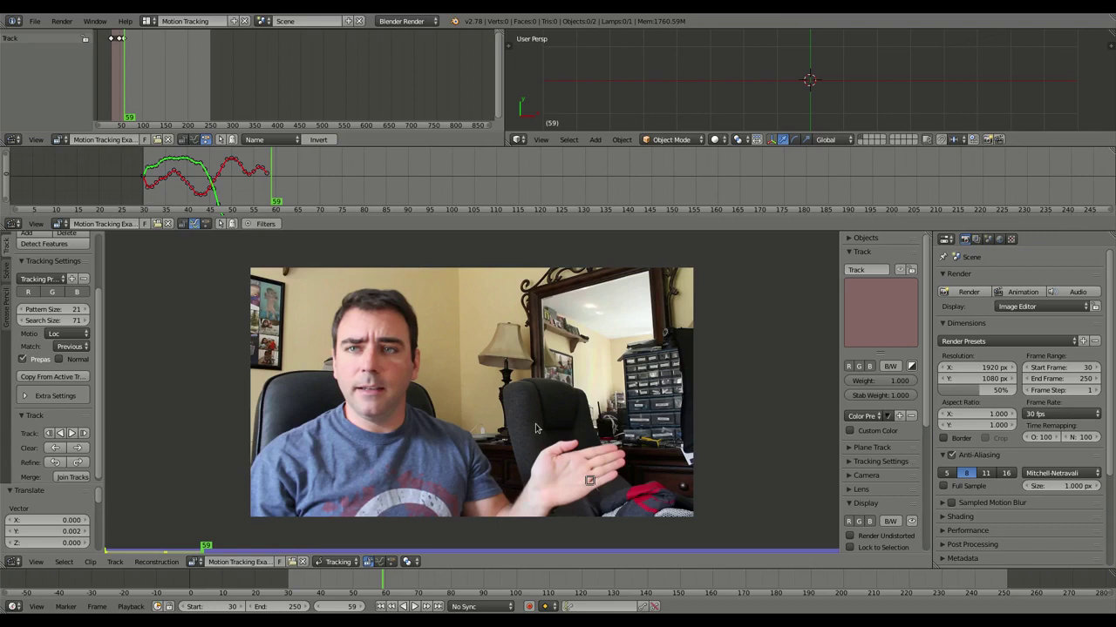
- Reposition the marker on the hand crease at frame 59 and track it forward from there
key(shift+ctrl+t)
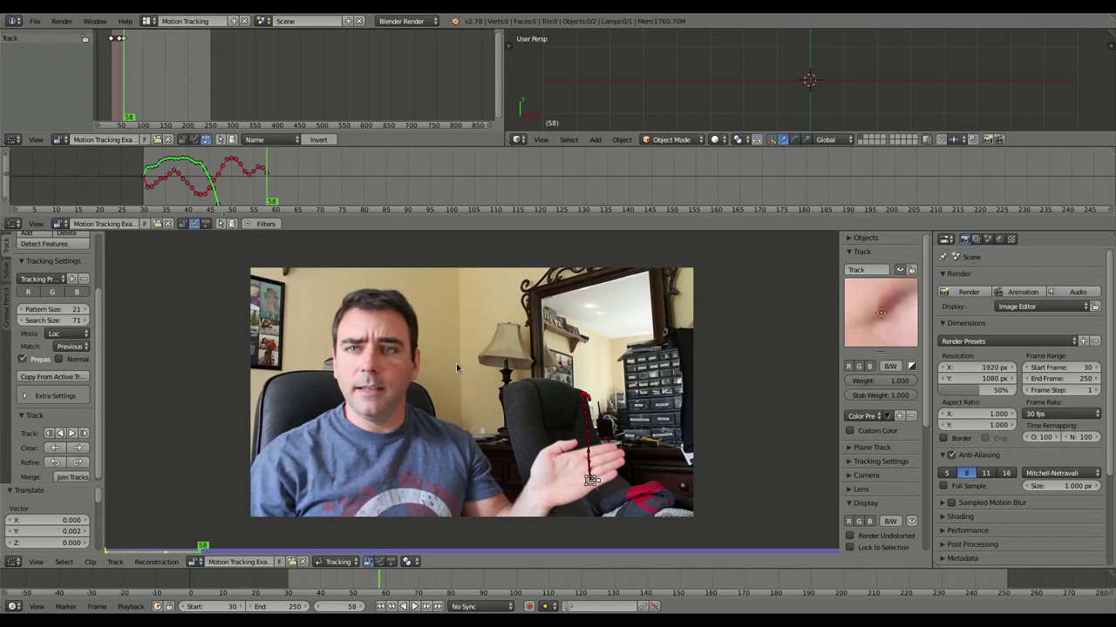
key(Right)
key(g)
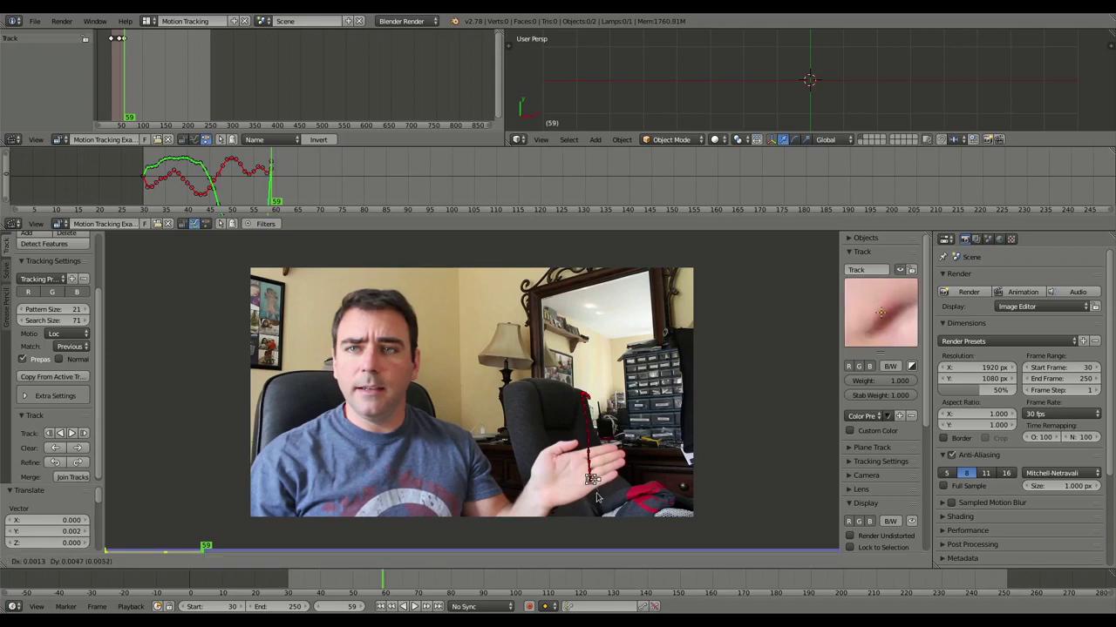
click(597, 498)
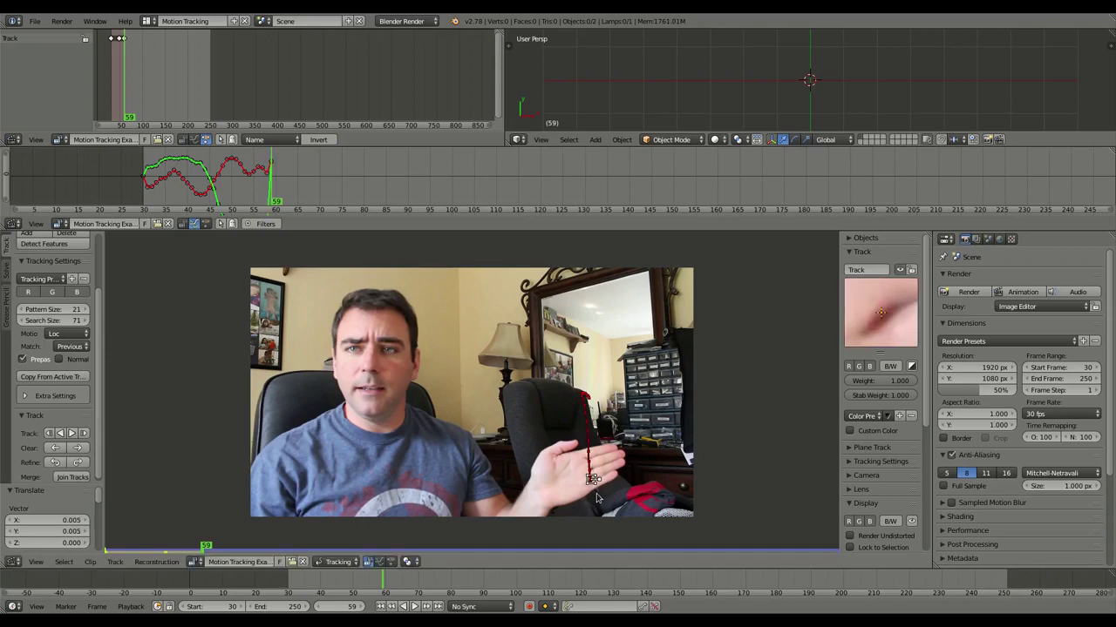
key(ctrl+t)
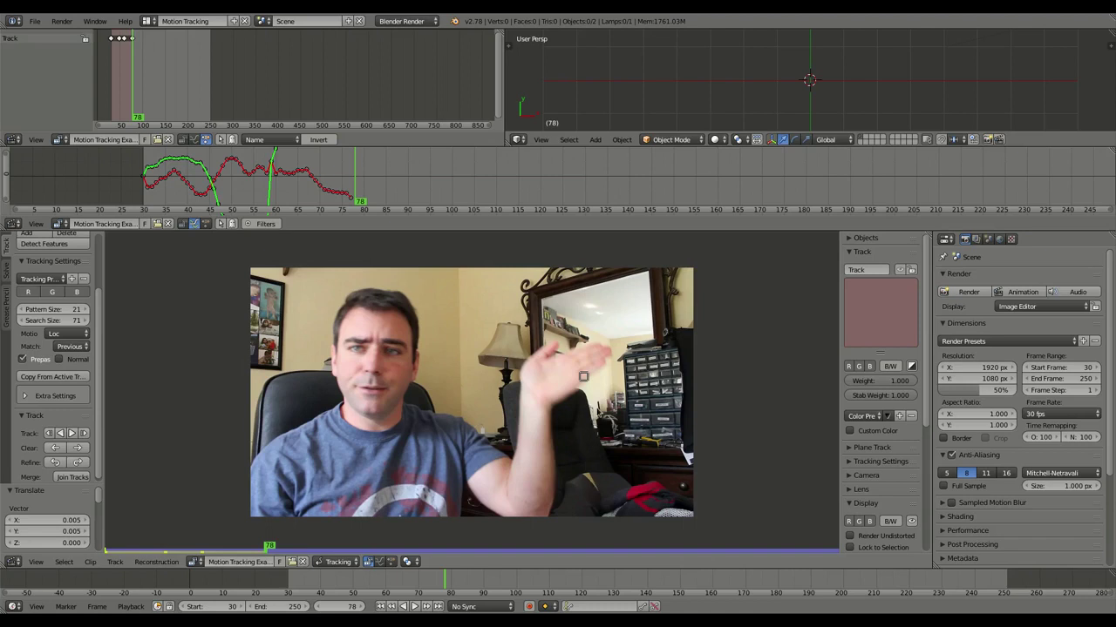
- Re-center the marker on the hand crease at frames 78 and 97, tracking it forward after each correction
key(g)
click(596, 409)
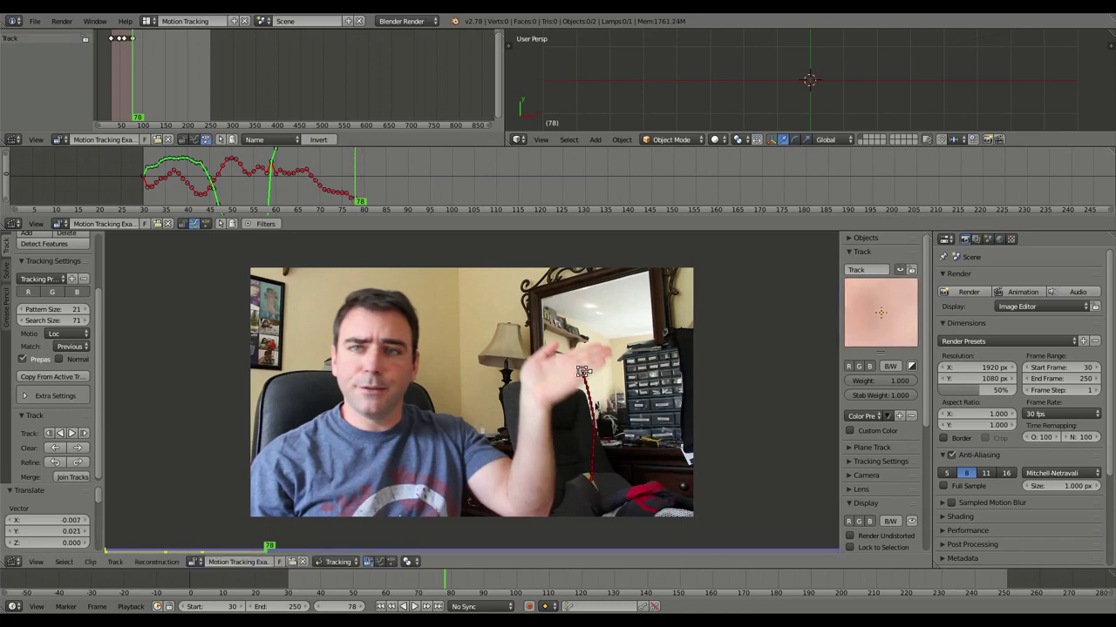
key(ctrl+t)
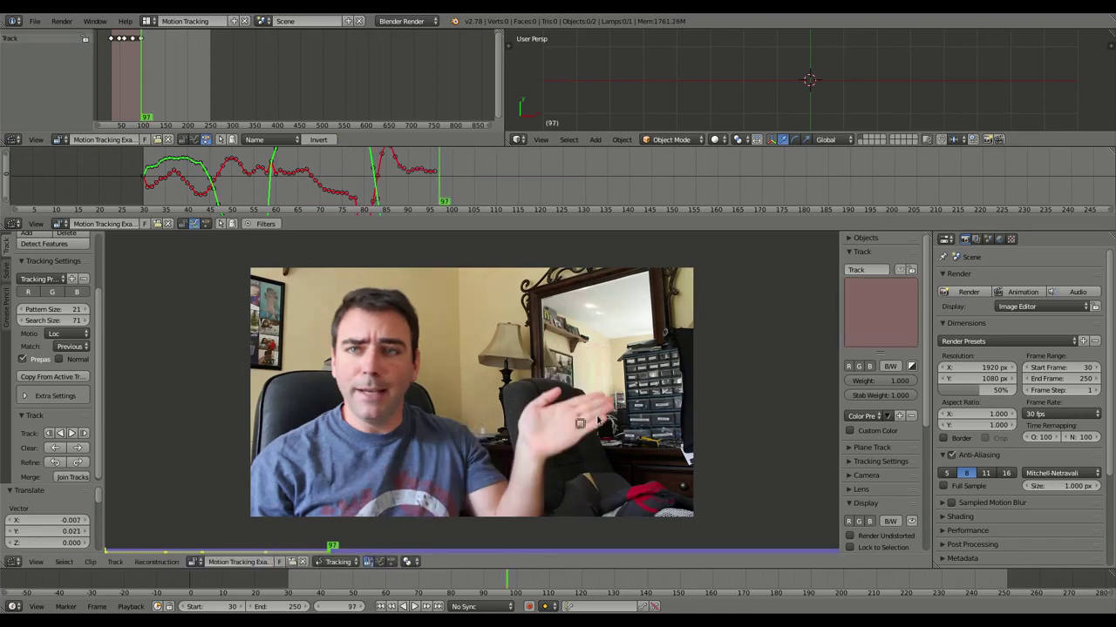
key(g)
click(599, 426)
key(ctrl+t)
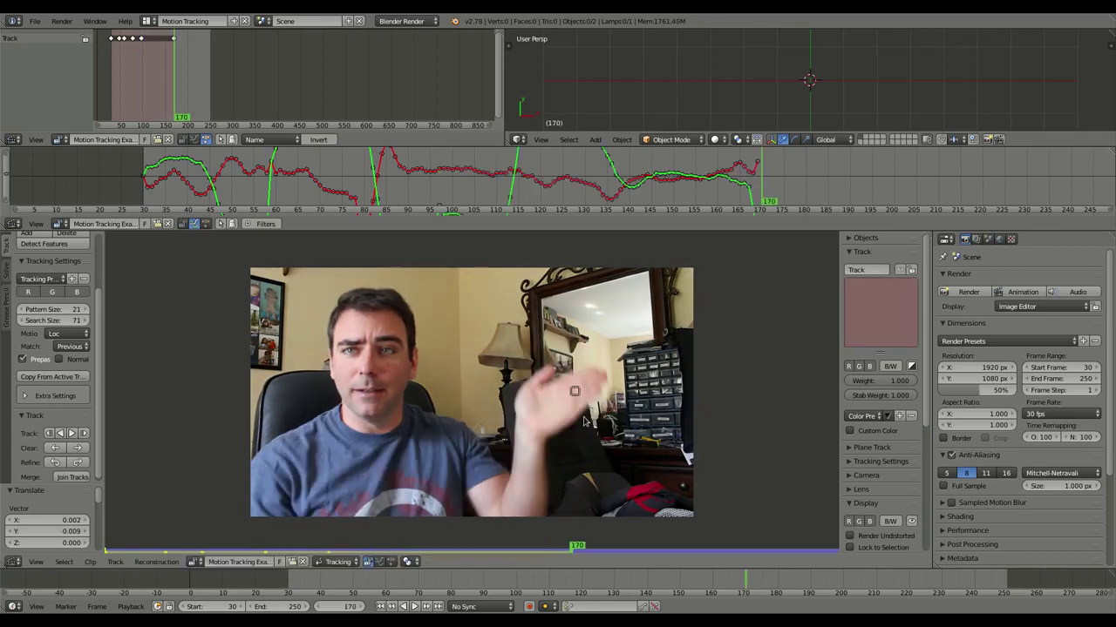
- Correct the marker's position on the hand at frames 170 and 178, tracking forward after each correction until frame 250
key(g)
click(588, 432)
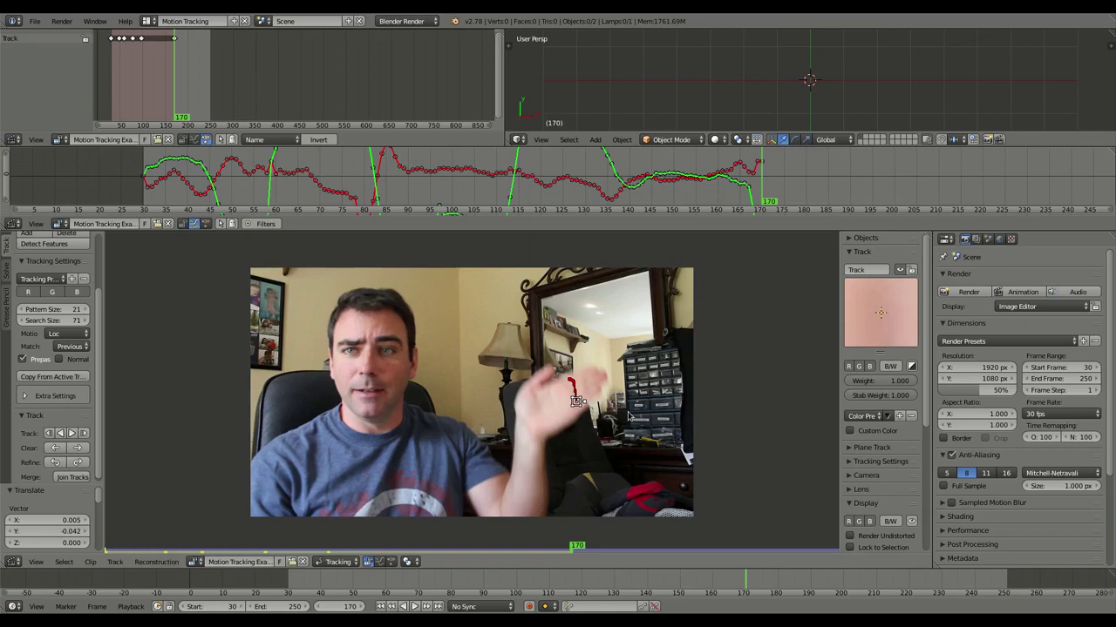
key(ctrl+t)
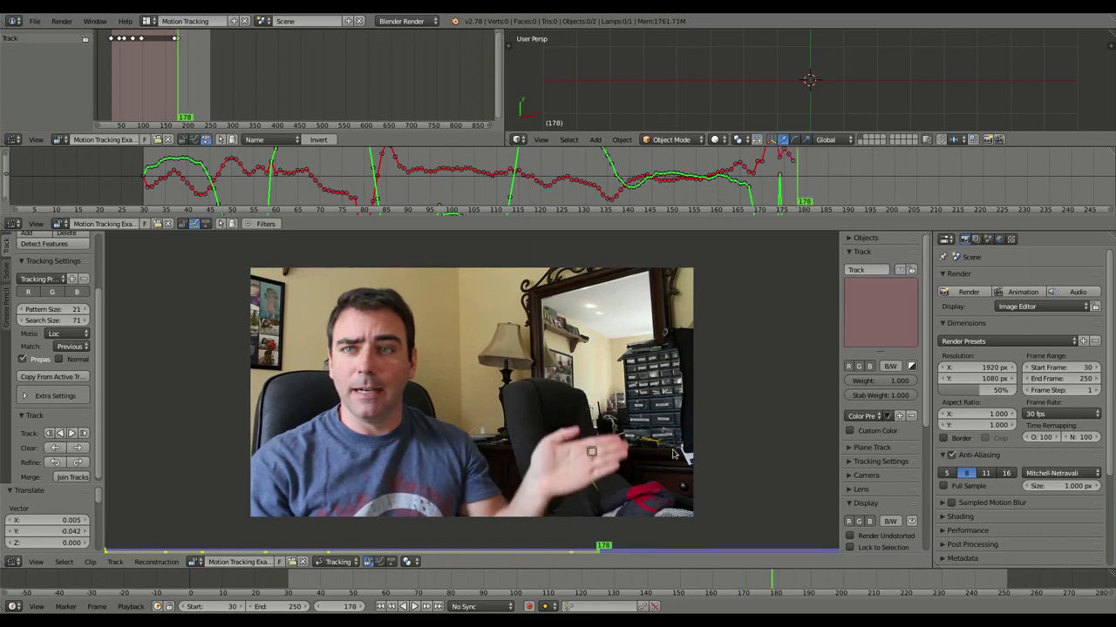
key(g)
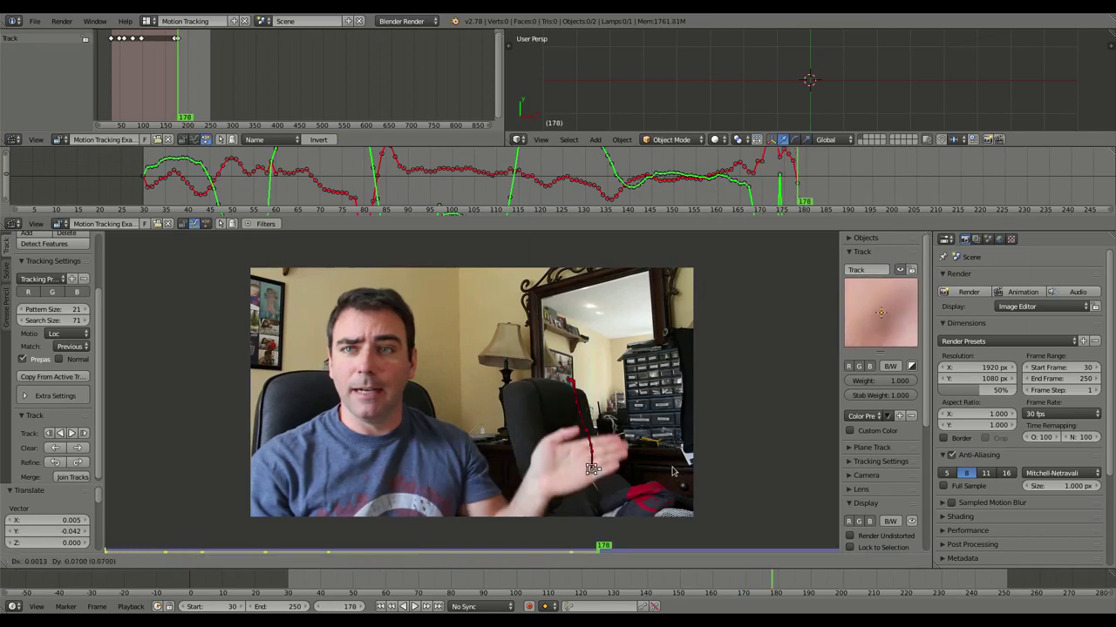
click(673, 471)
key(g)
click(673, 471)
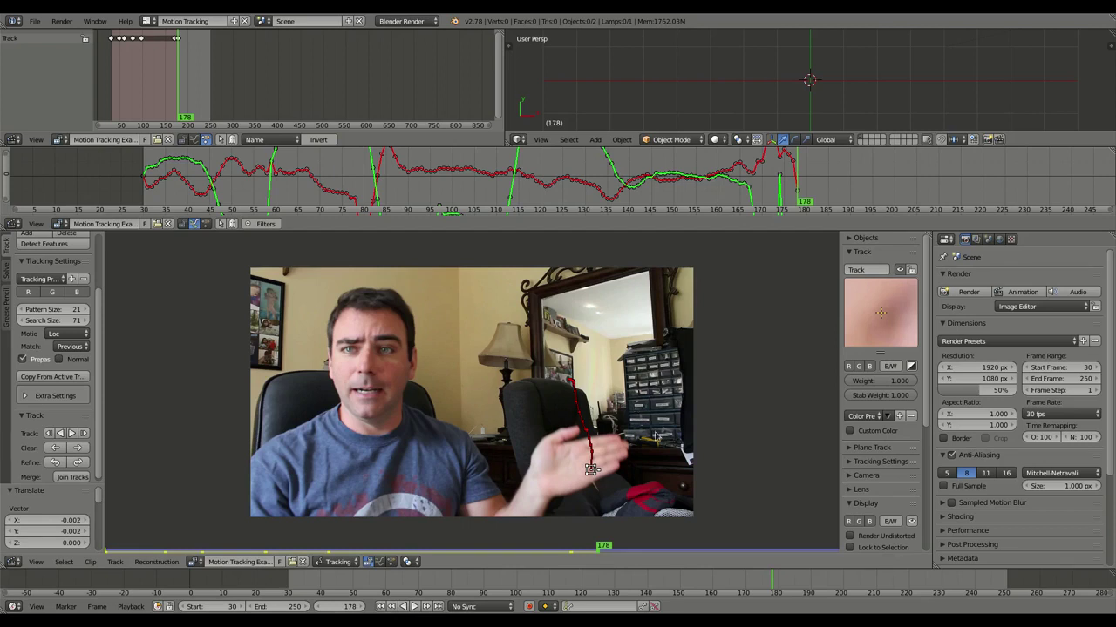
key(ctrl+t)
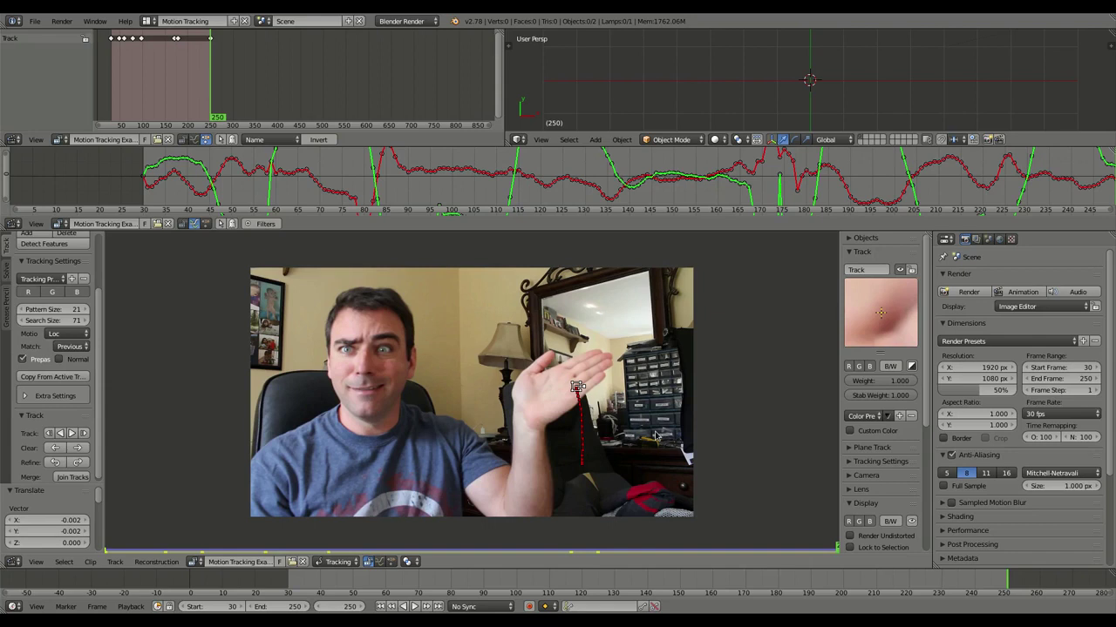
- Play back the clip to check how the marker follows the hand
key(alt+a)
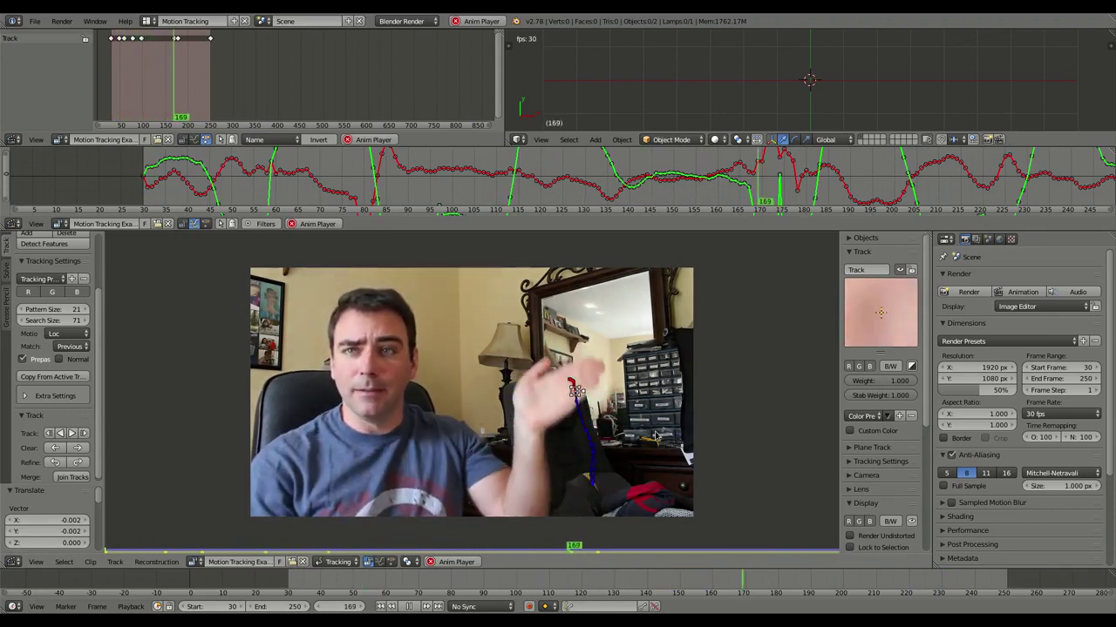
key(alt+a)
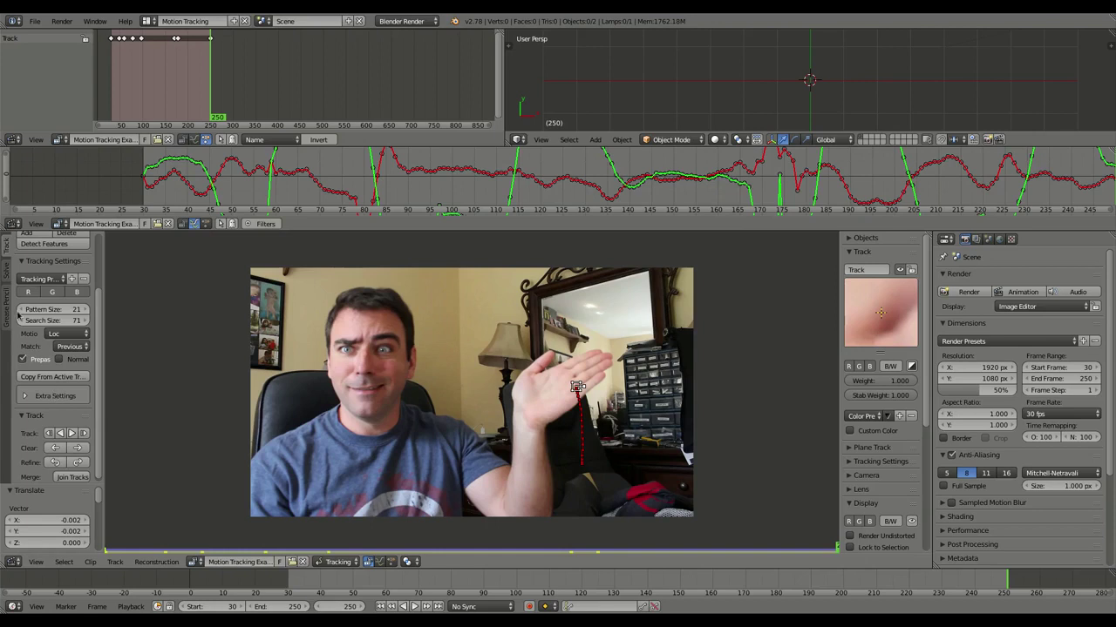
- Link an empty to the hand track and switch to the Default screen layout
click(5, 276)
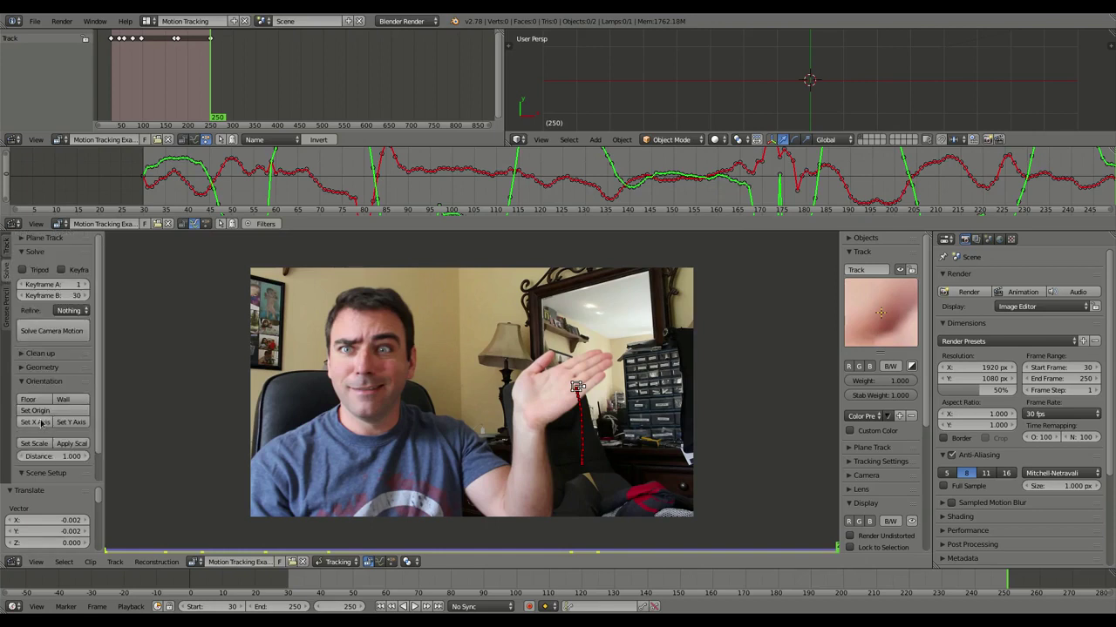
click(21, 367)
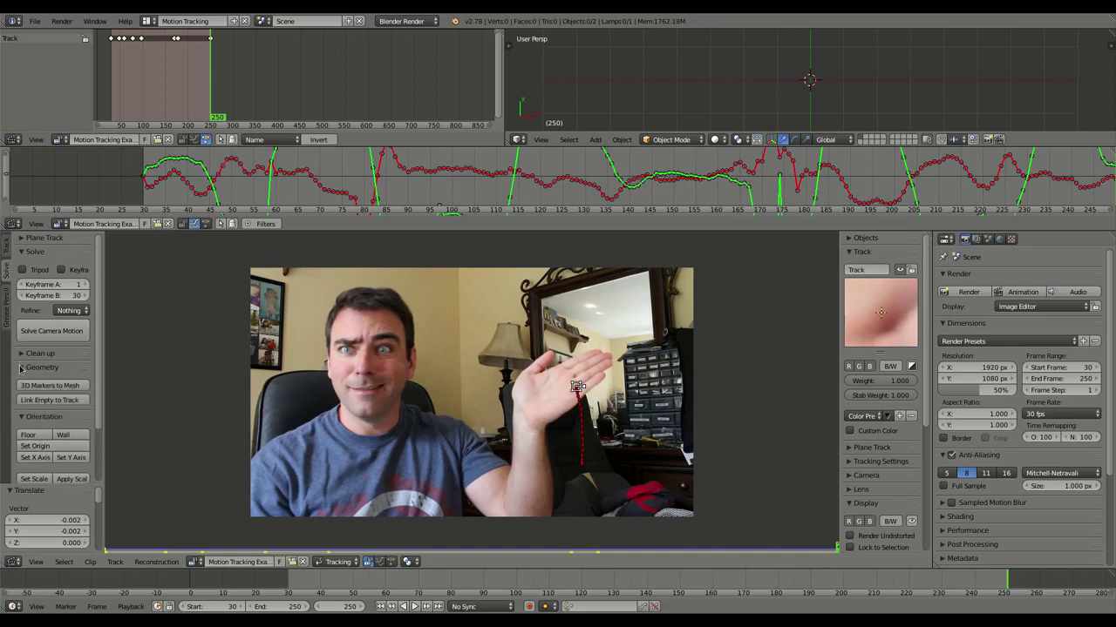
click(69, 403)
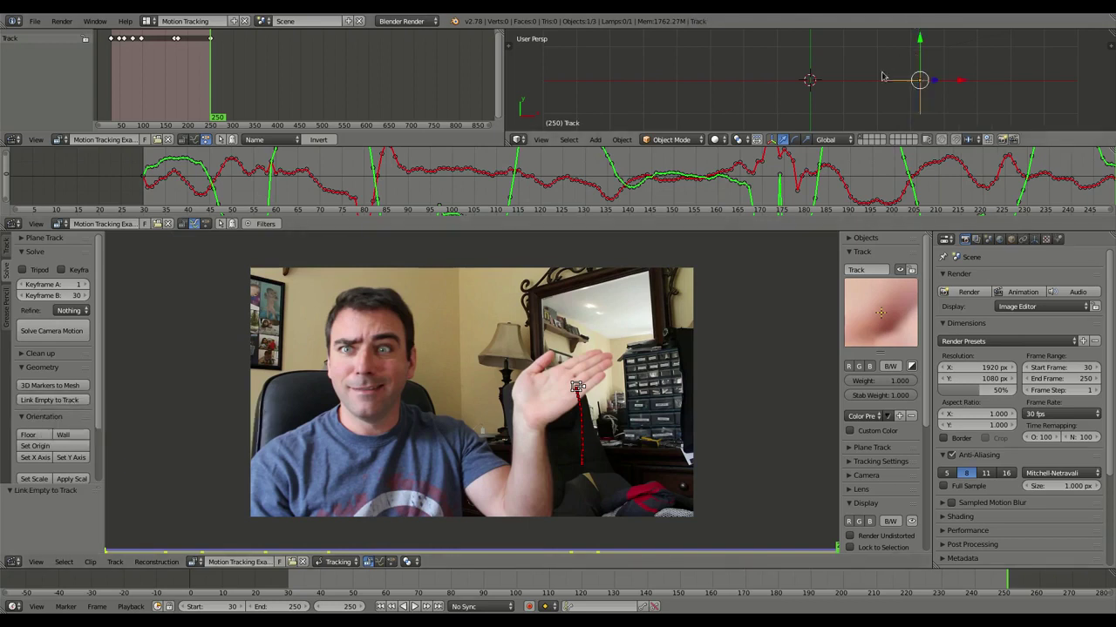
click(147, 22)
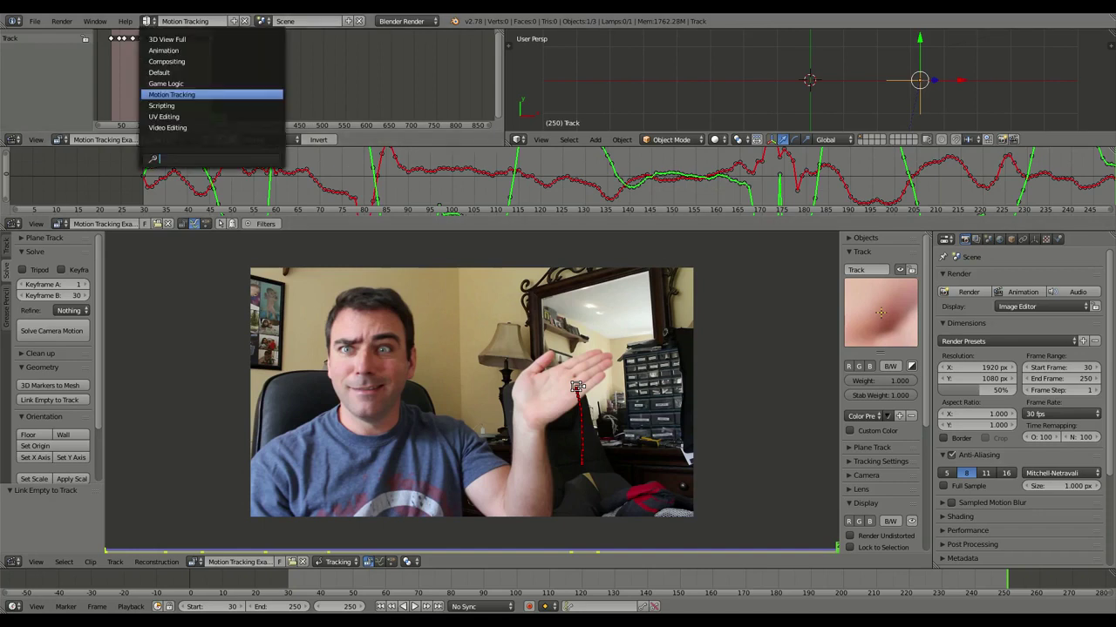
click(153, 73)
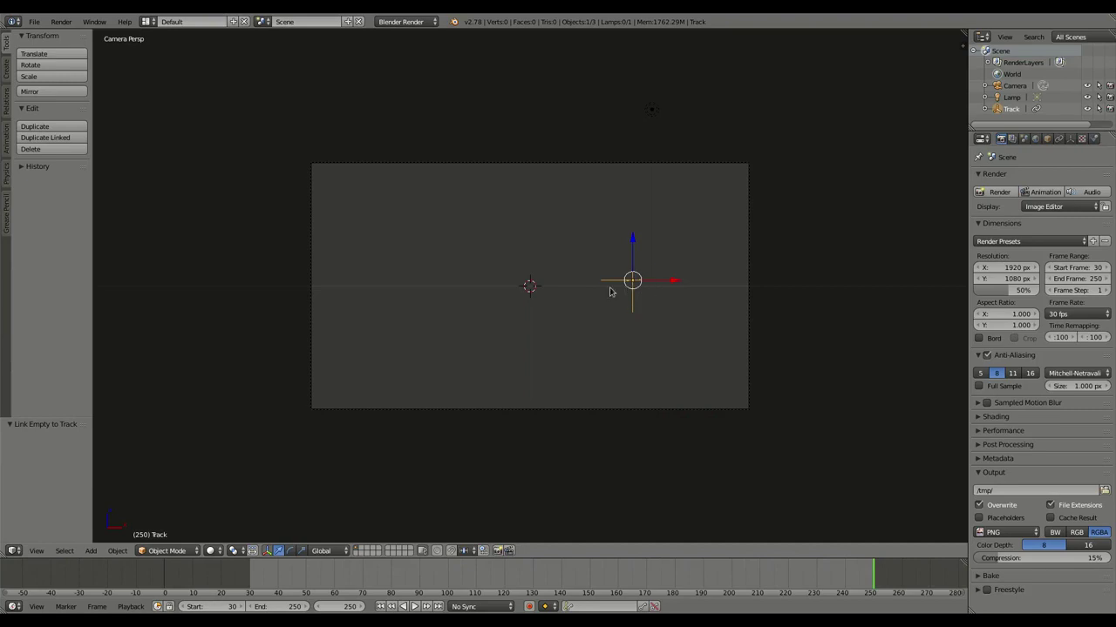
- Play the animation in perspective and camera view to check the linked empty's motion
middle_drag(680, 262, 655, 266)
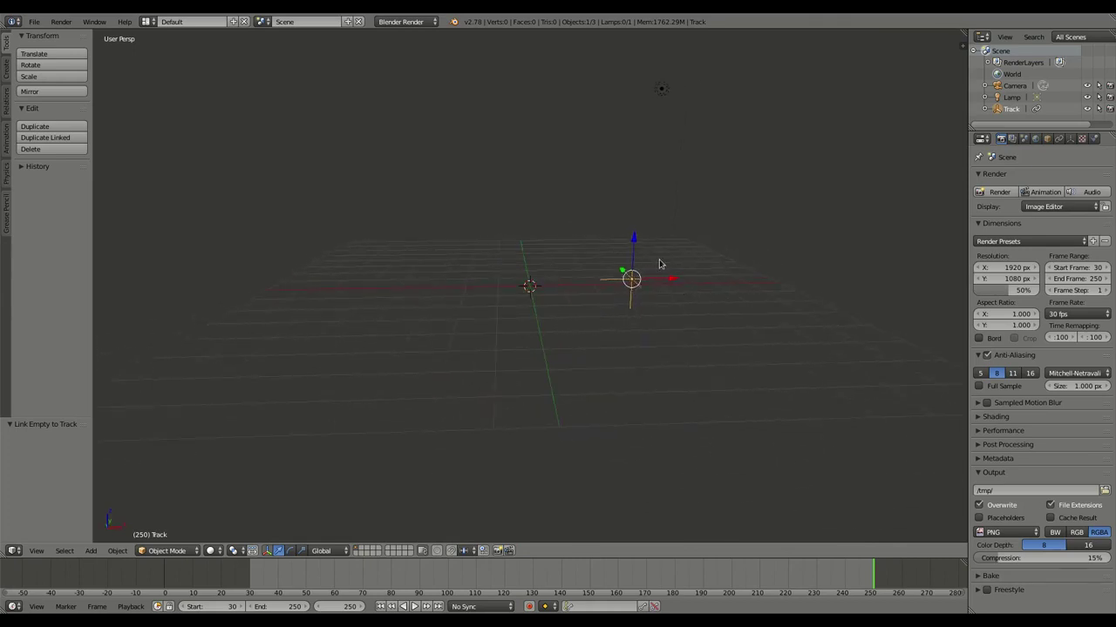
key(alt+a)
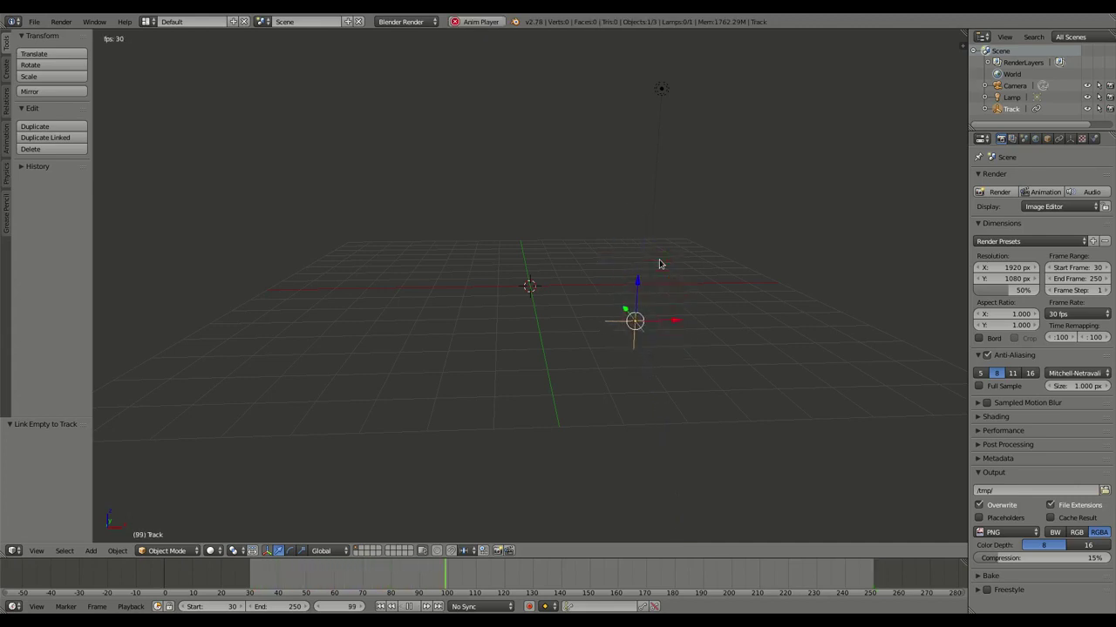
key(KP_0)
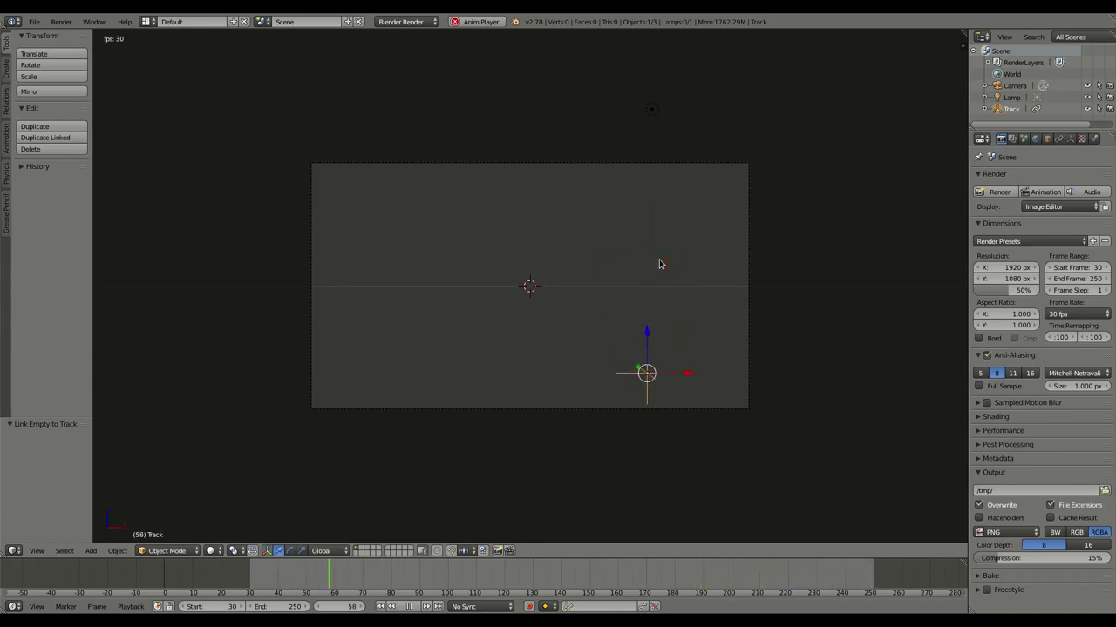
key(Escape)
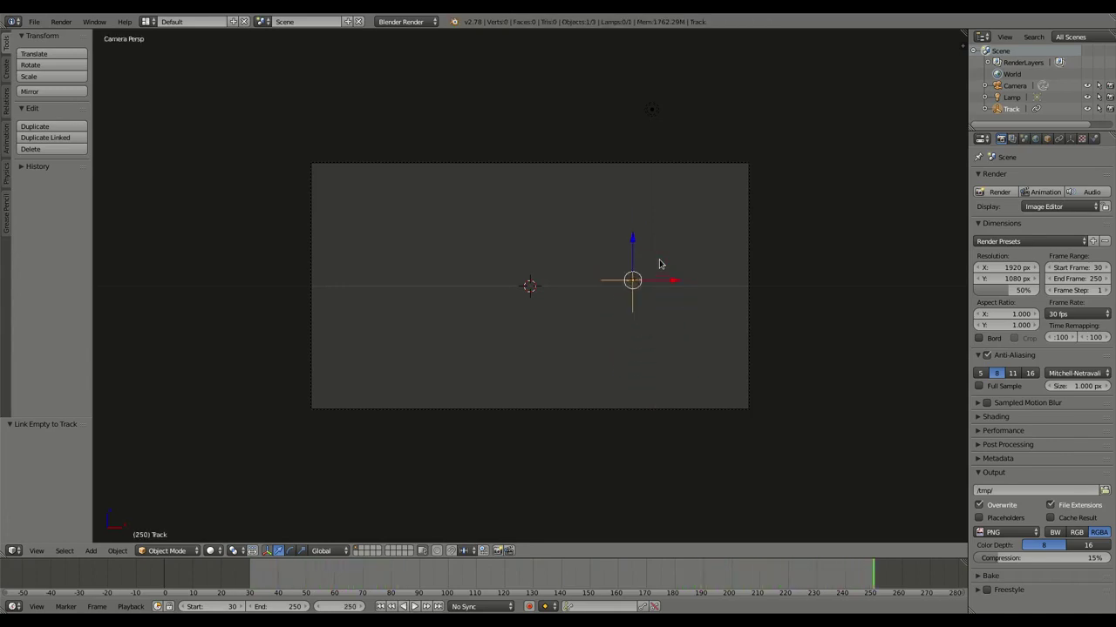
- Enable background images in the 3D view and add a new background image slot
key(n)
scroll(903, 436, down, 4)
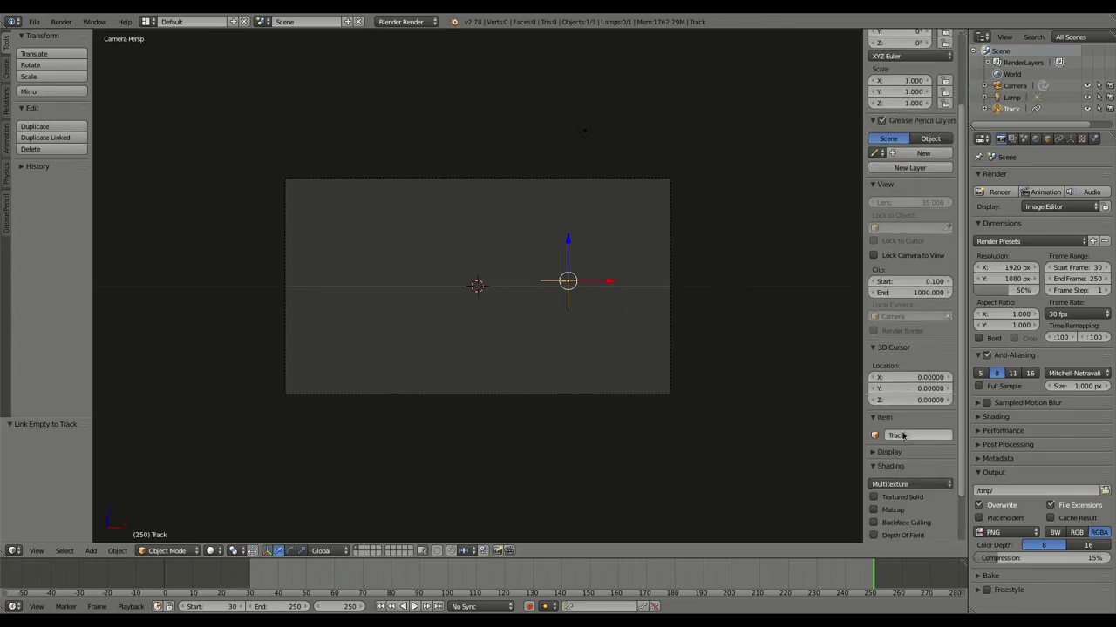
scroll(903, 436, down, 2)
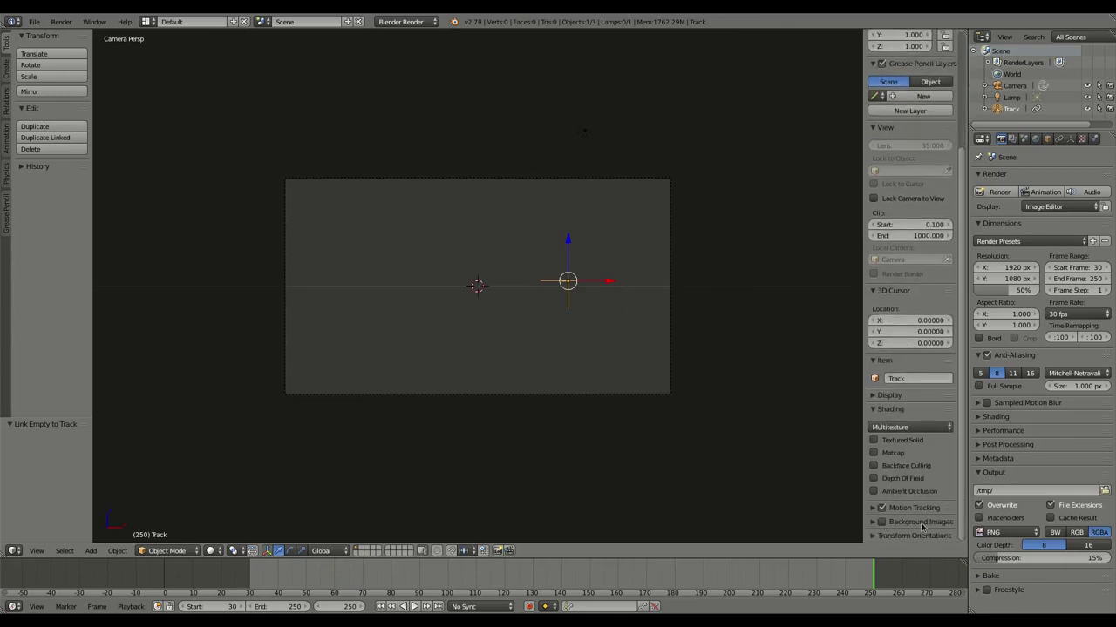
click(883, 525)
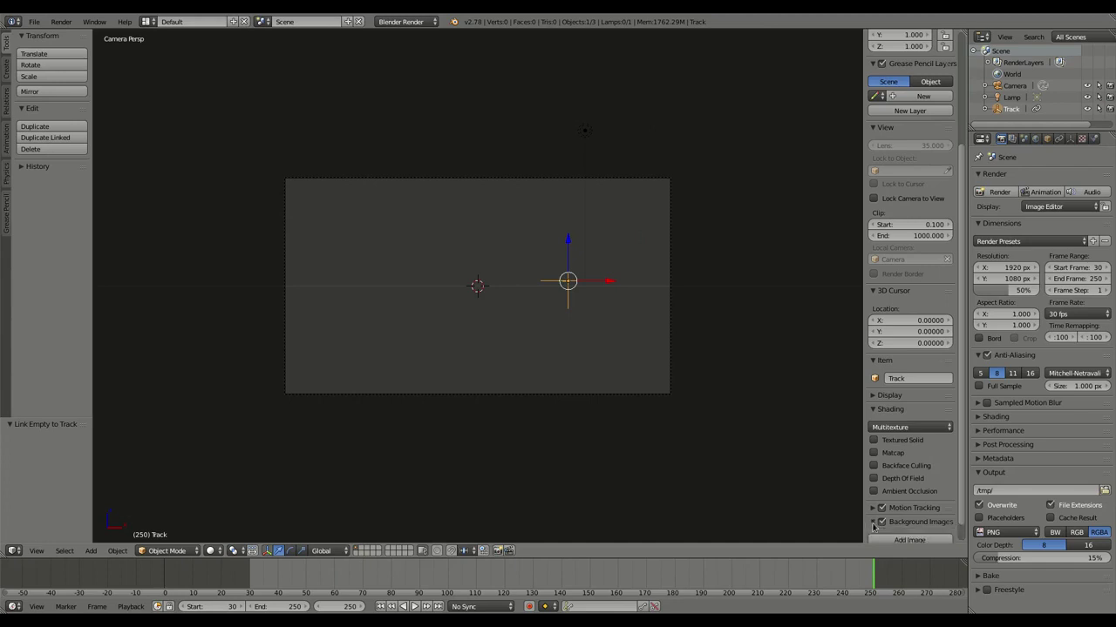
scroll(887, 528, down, 1)
click(896, 519)
scroll(896, 519, down, 2)
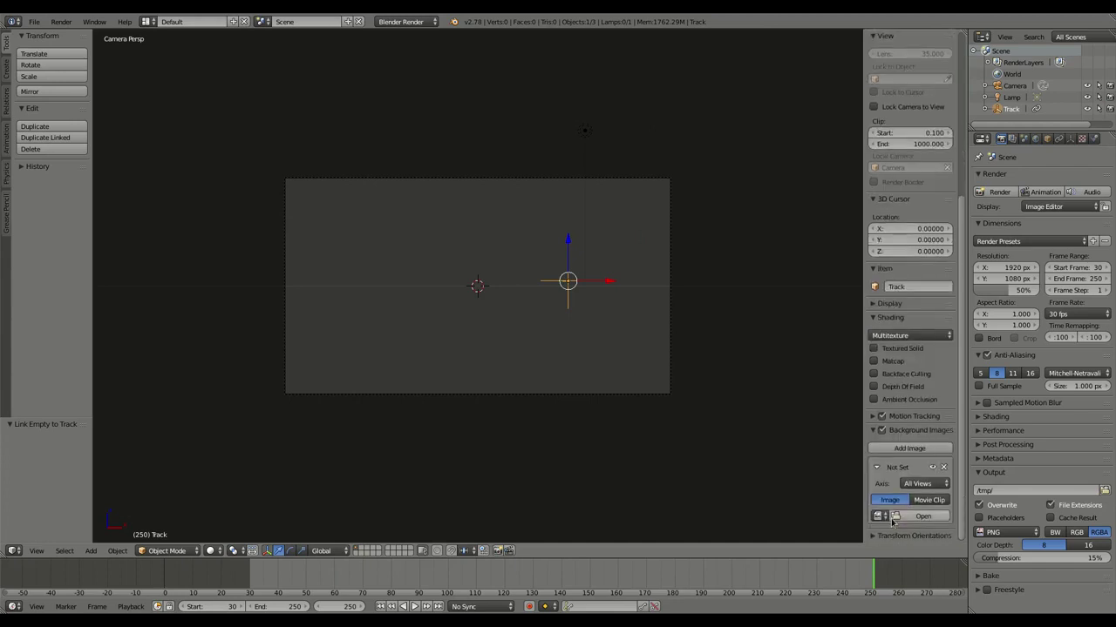
- Load the Motion Tracking Example mp4 from the Downloads folder as the background image
click(878, 515)
click(903, 518)
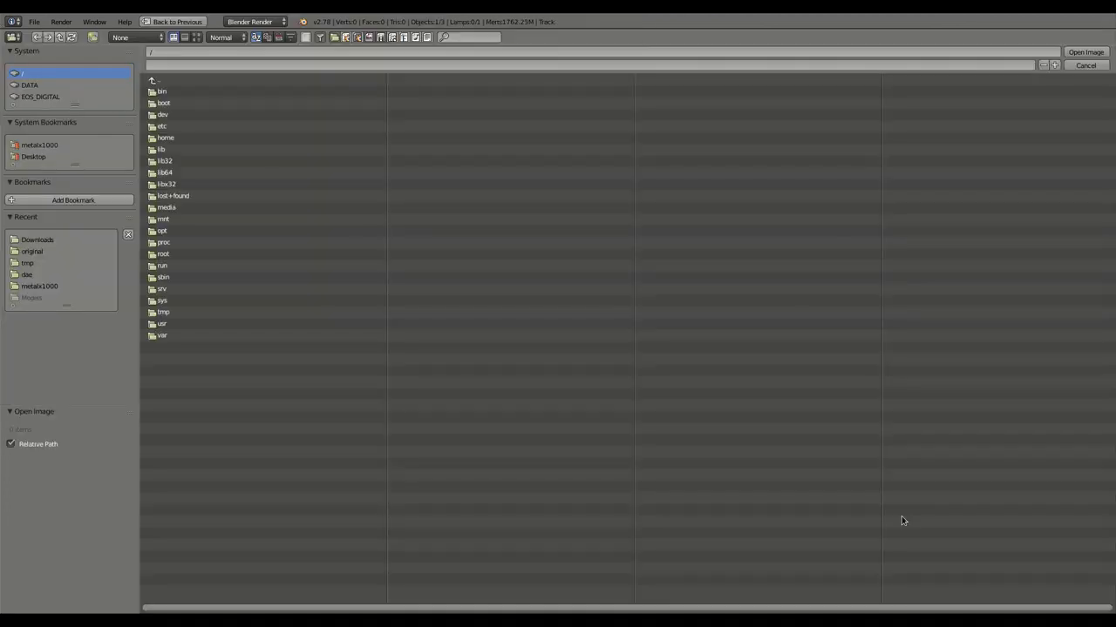
click(40, 244)
click(231, 127)
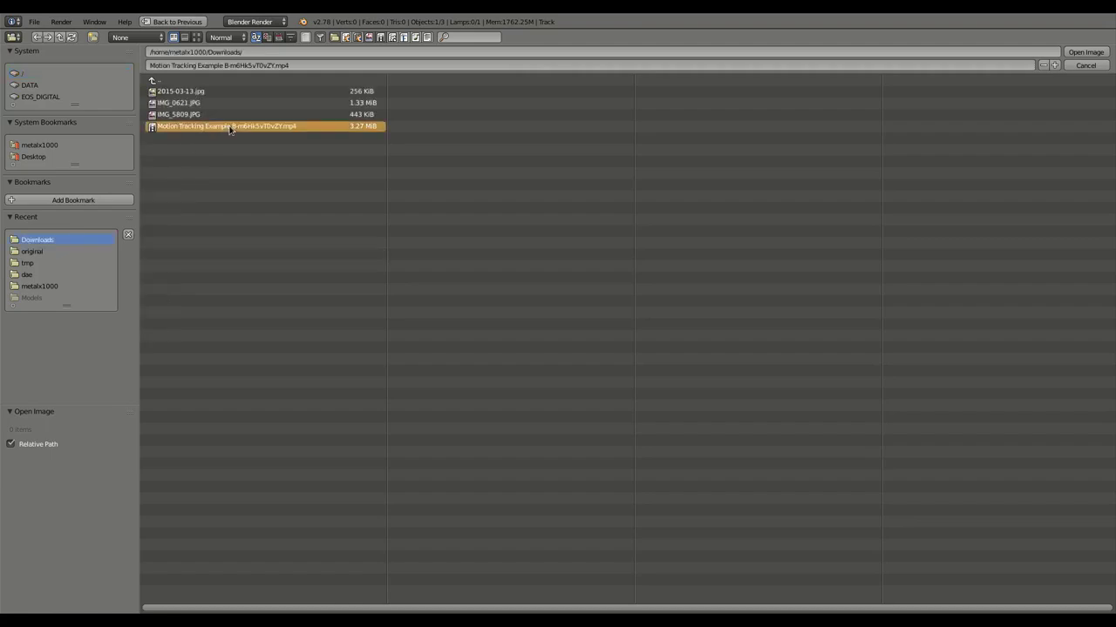
click(1087, 53)
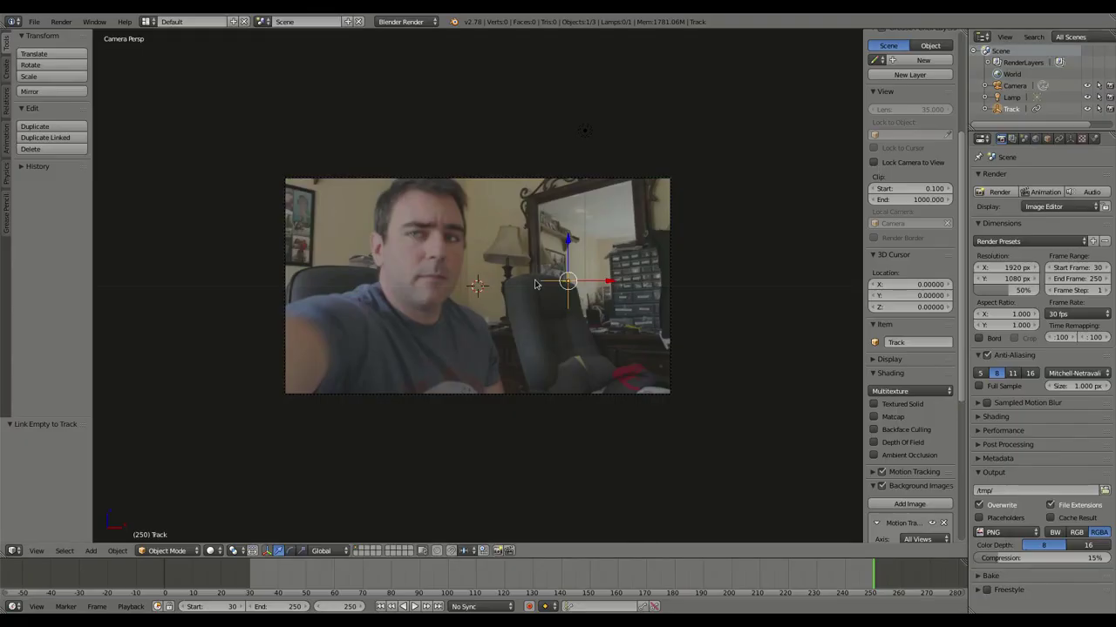
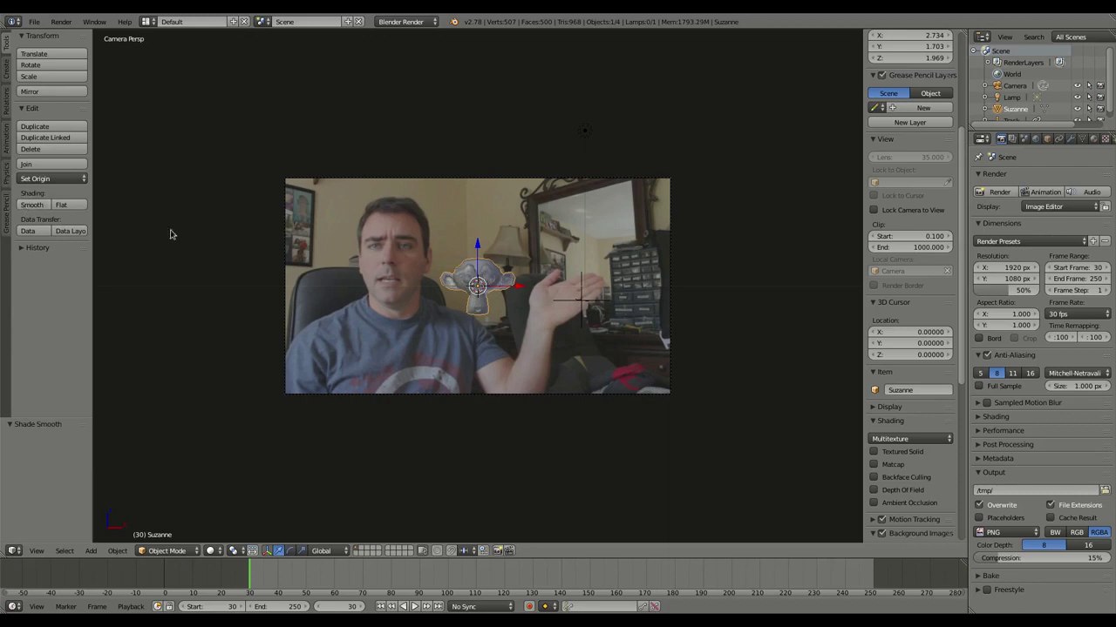
- Move the monkey head onto the raised hand, about 3.307 along X and -0.207 along Z
key(g)
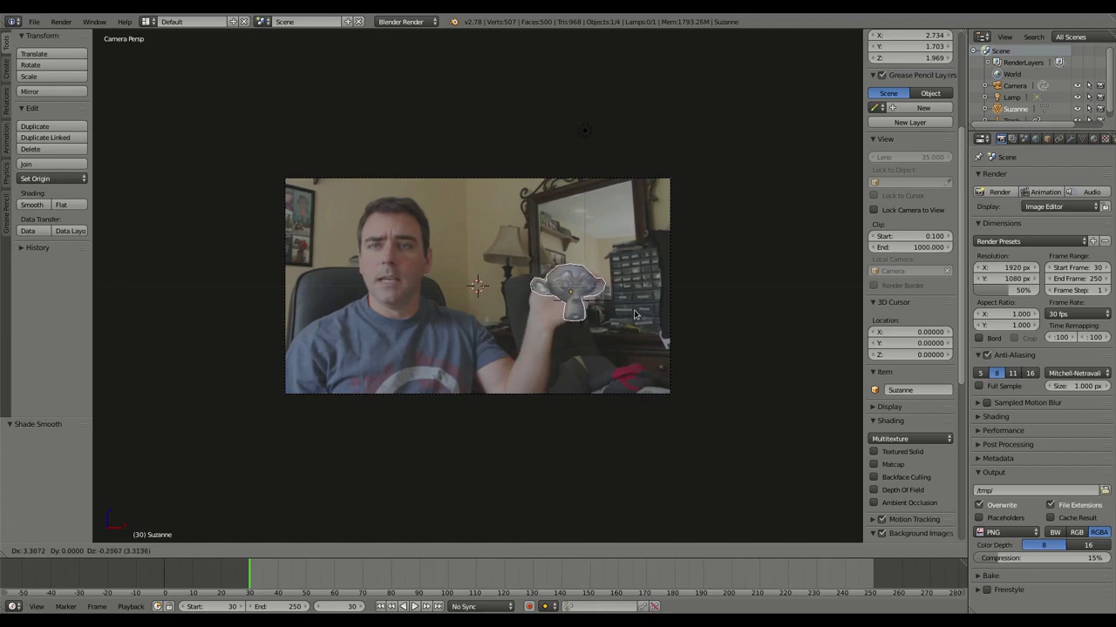
click(635, 314)
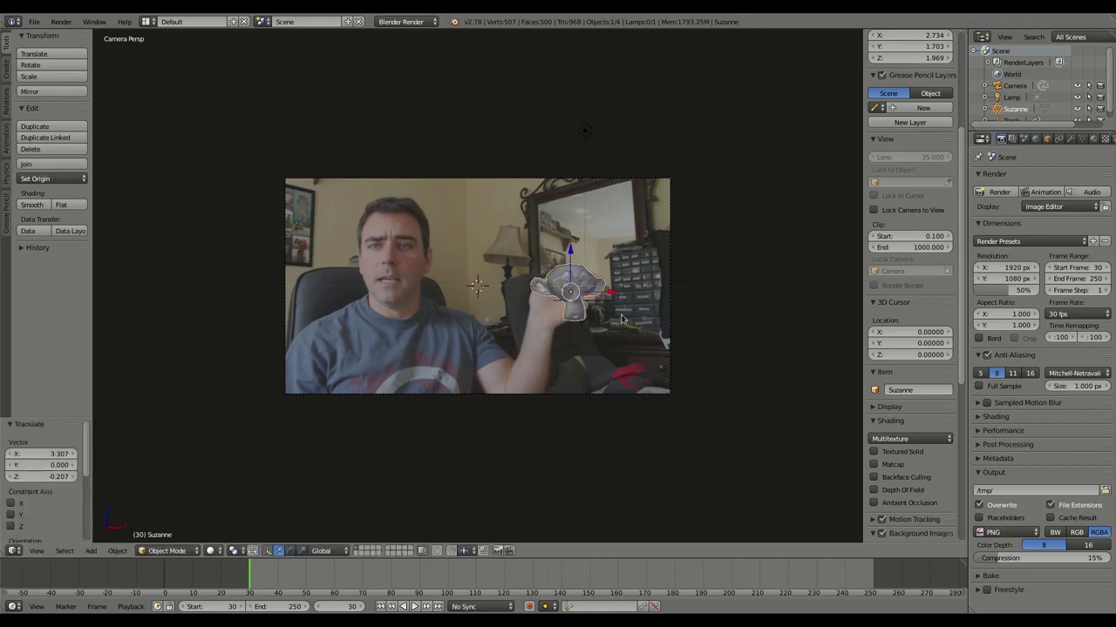
- Parent the monkey head to the tracked empty using the Object parenting option
middle_drag(620, 319, 608, 341)
key(KP_0)
shift+right_click(627, 395)
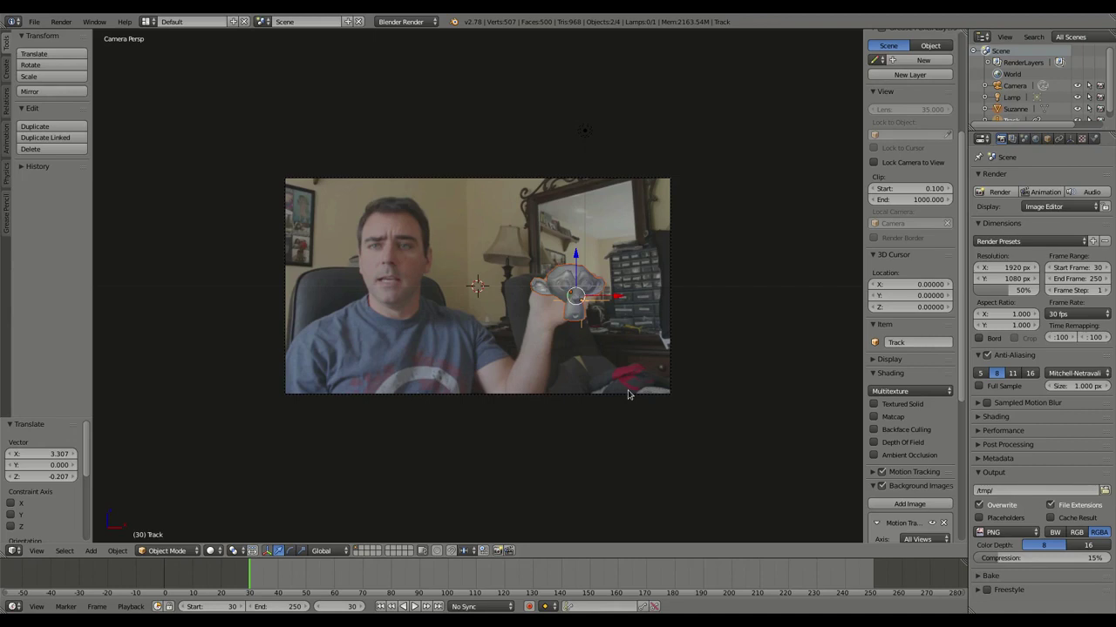
key(ctrl+p)
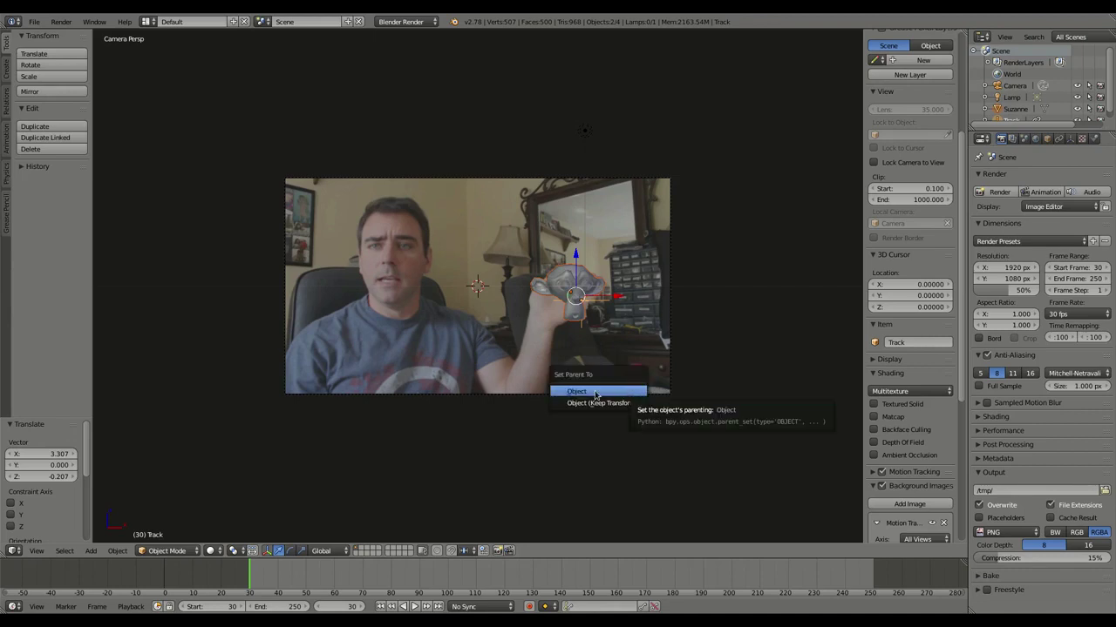
click(595, 396)
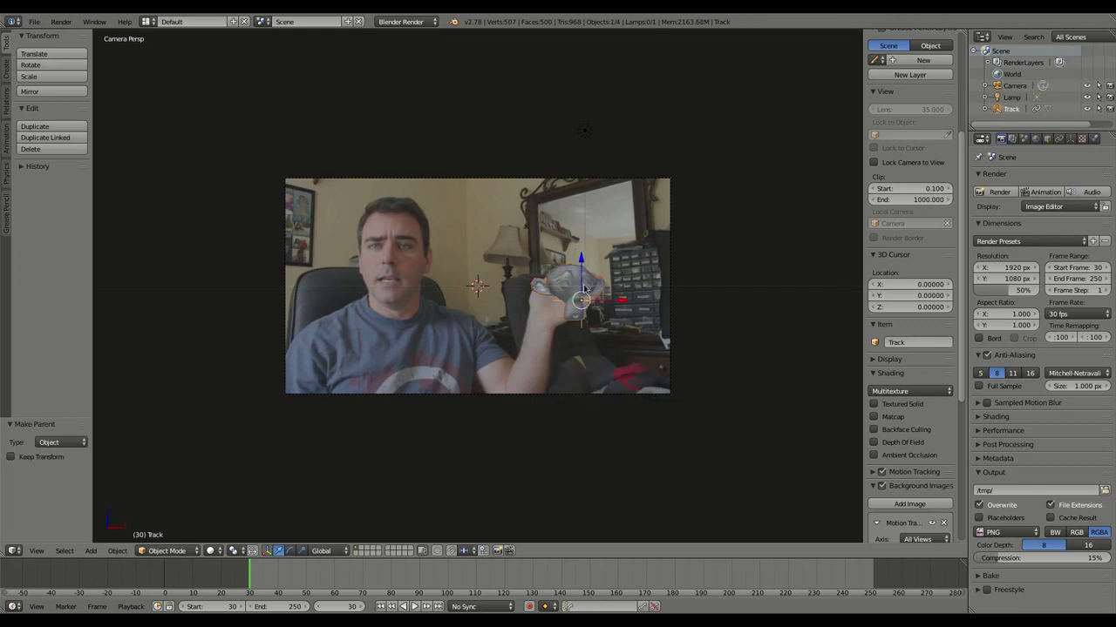
- Play the animation in camera view to check the monkey head's motion and test-render frame 30
right_click(566, 281)
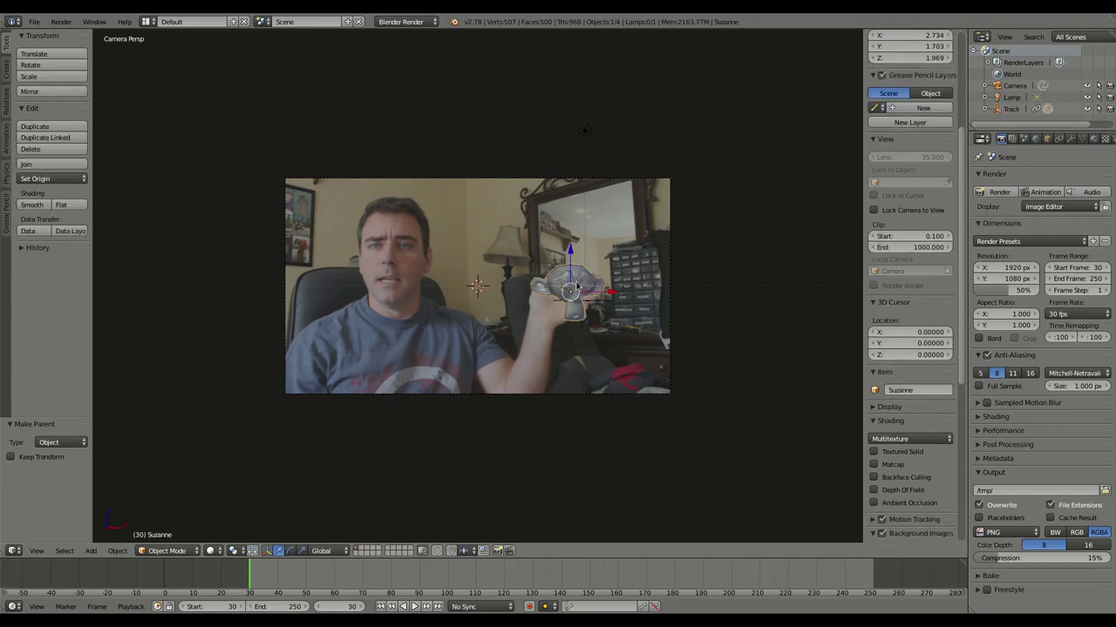
key(alt+a)
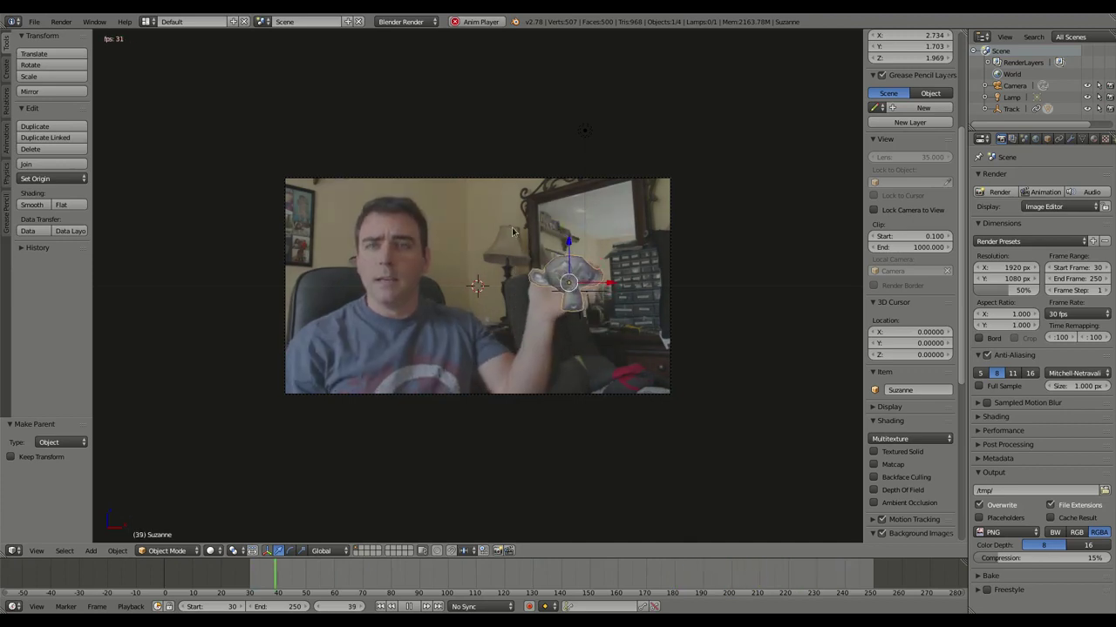
key(Escape)
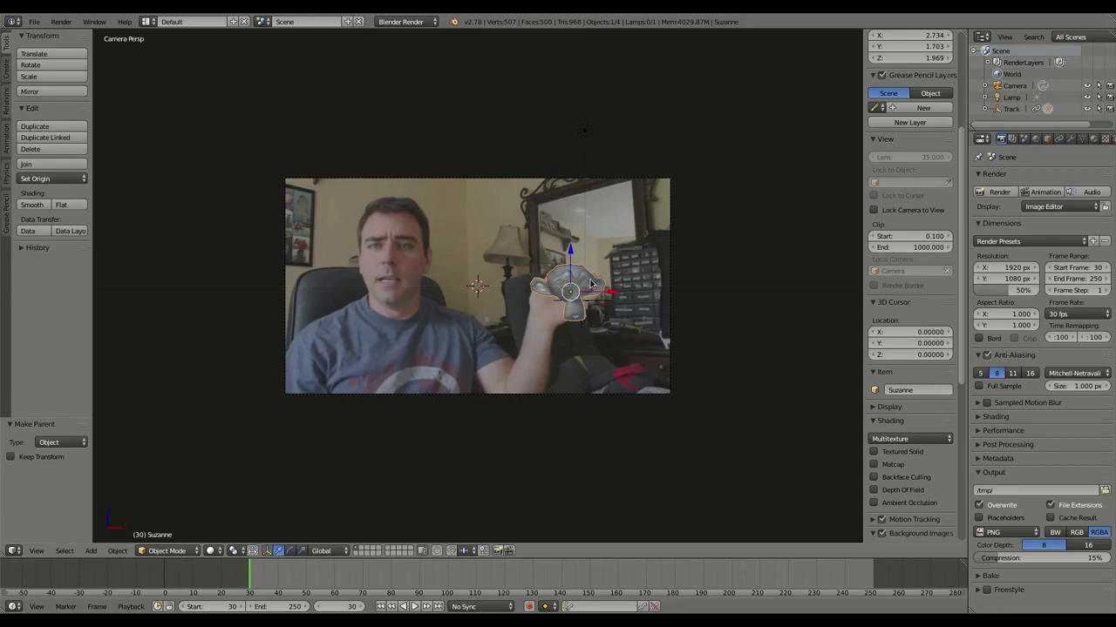
key(F12)
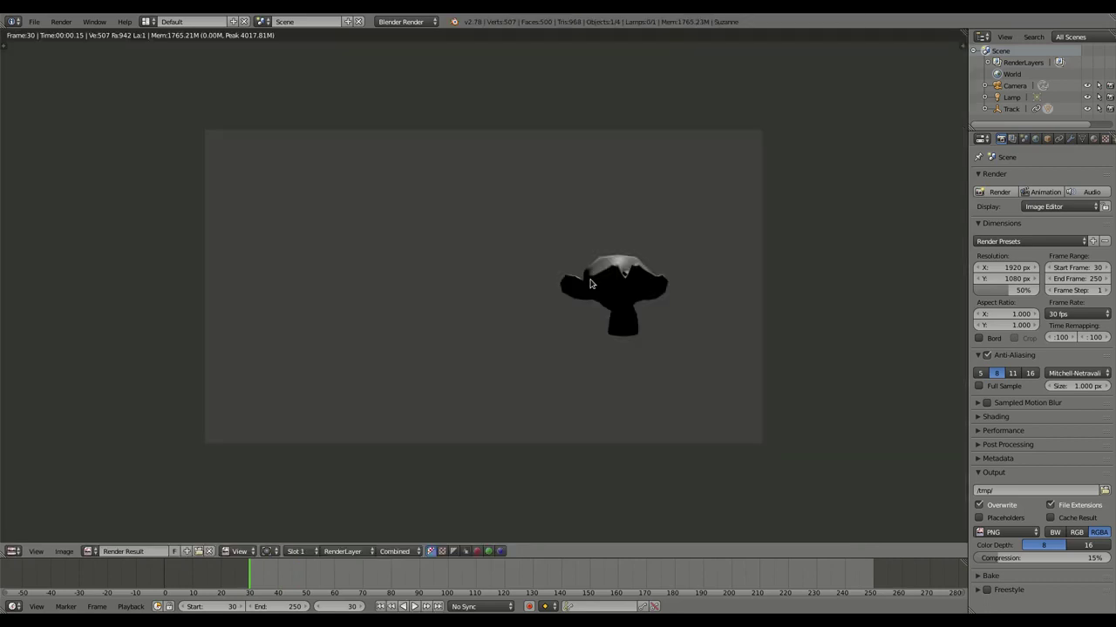
key(Escape)
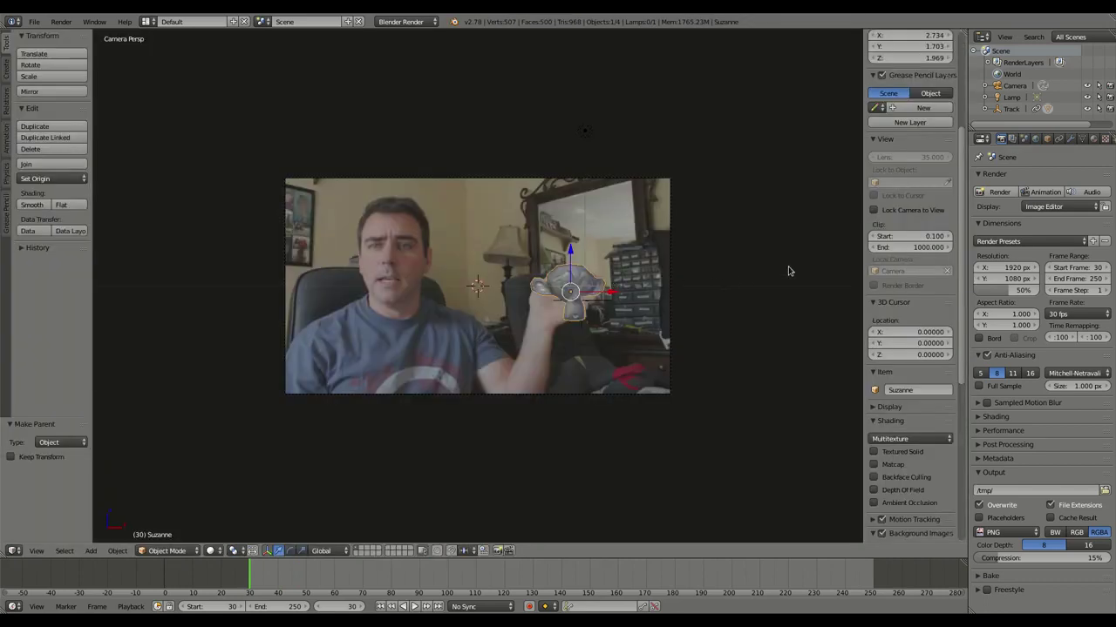
- Enable environment lighting for the world with White as the environment color
click(1034, 140)
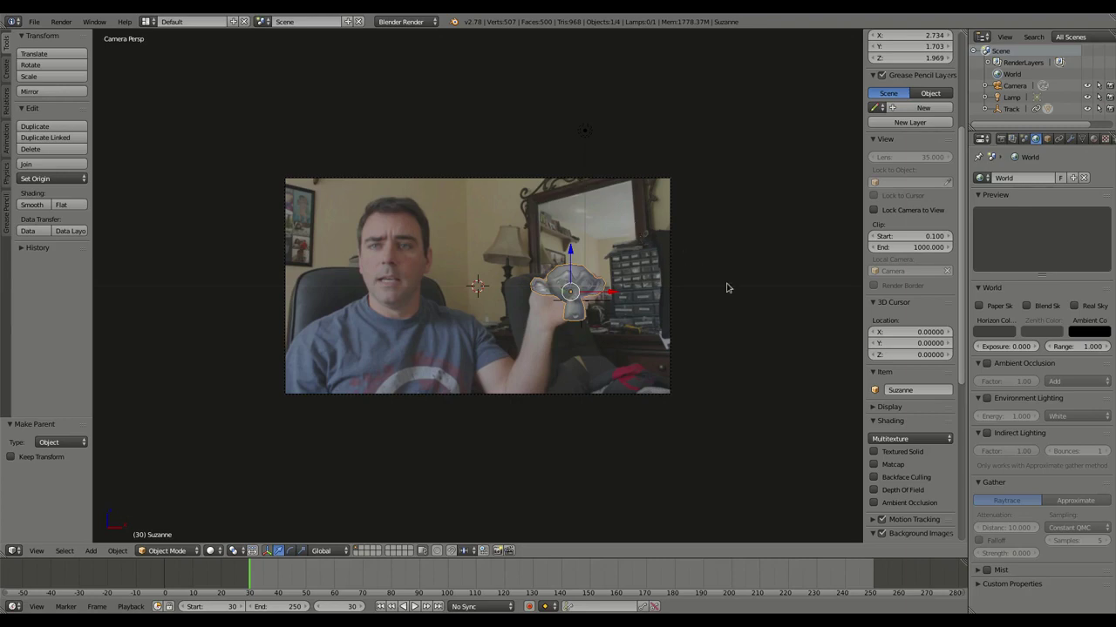
click(988, 400)
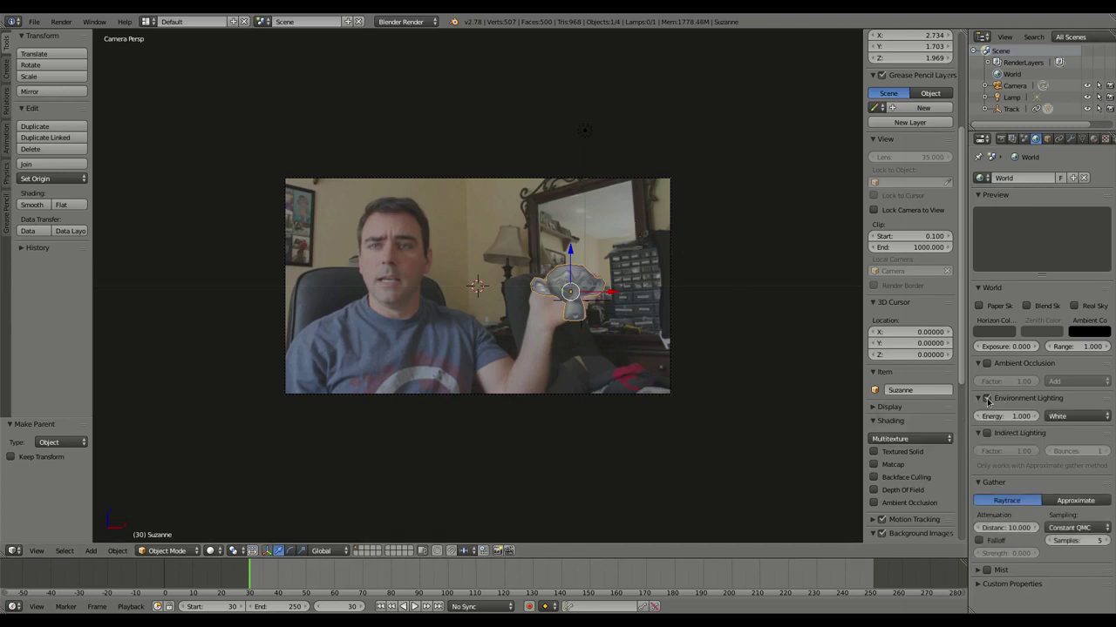
click(1104, 417)
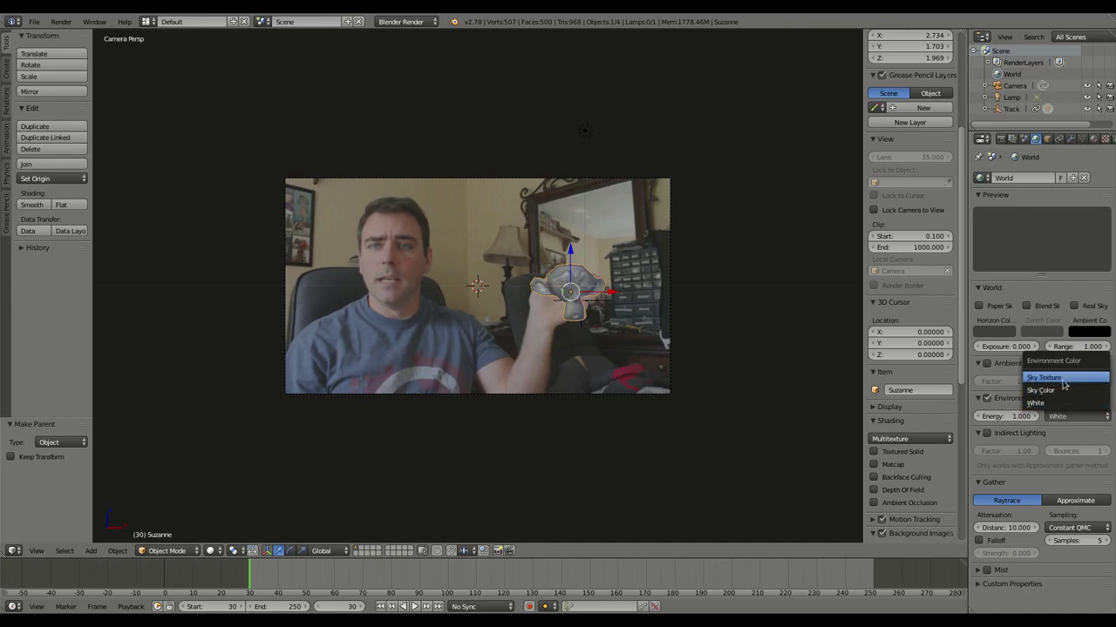
click(1039, 409)
- Enable world ambient occlusion with the Multiply blend mode and test-render the frame
click(987, 364)
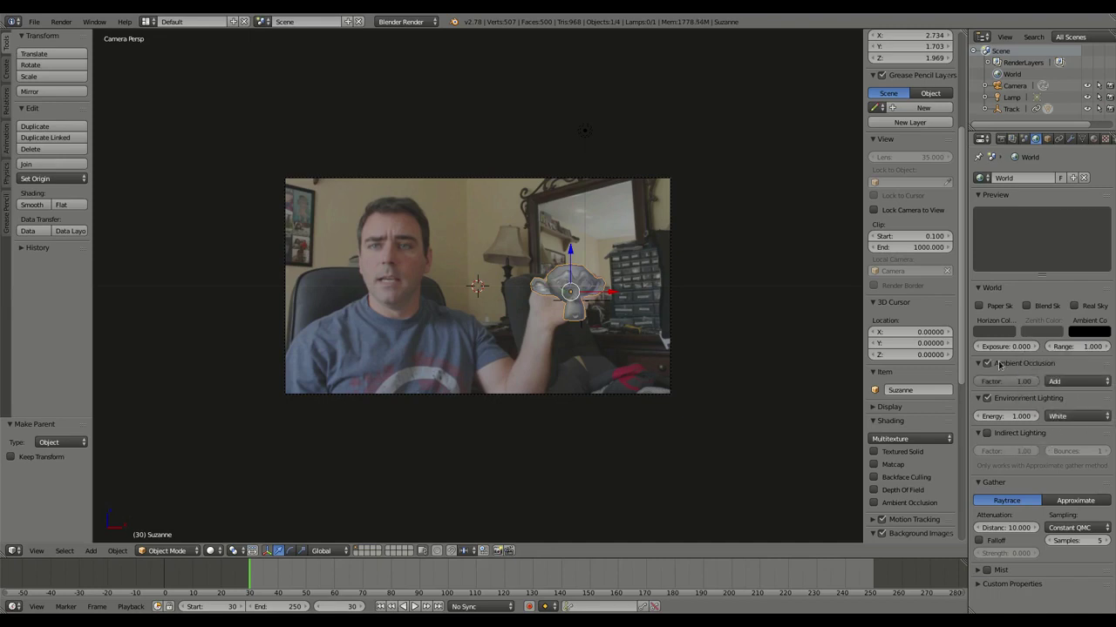
click(1080, 385)
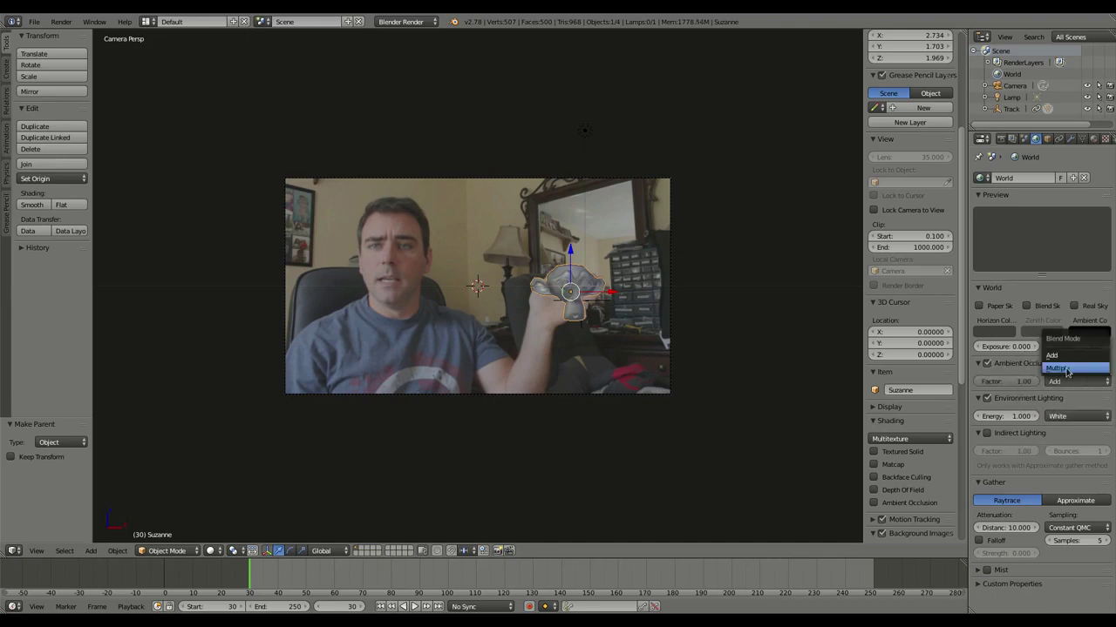
click(1058, 369)
key(F12)
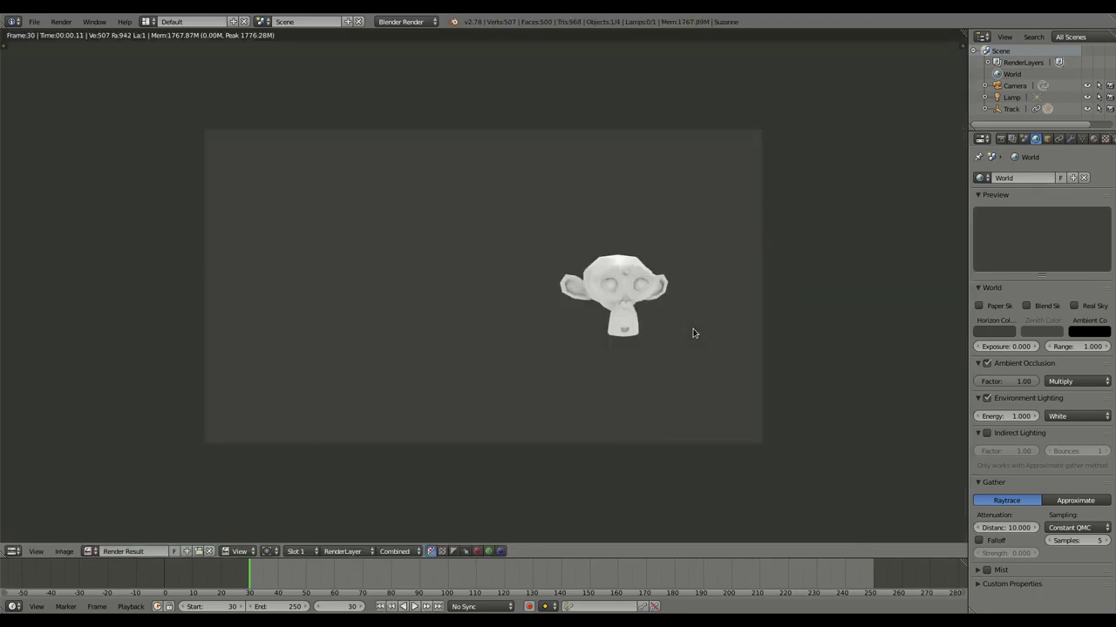
key(Escape)
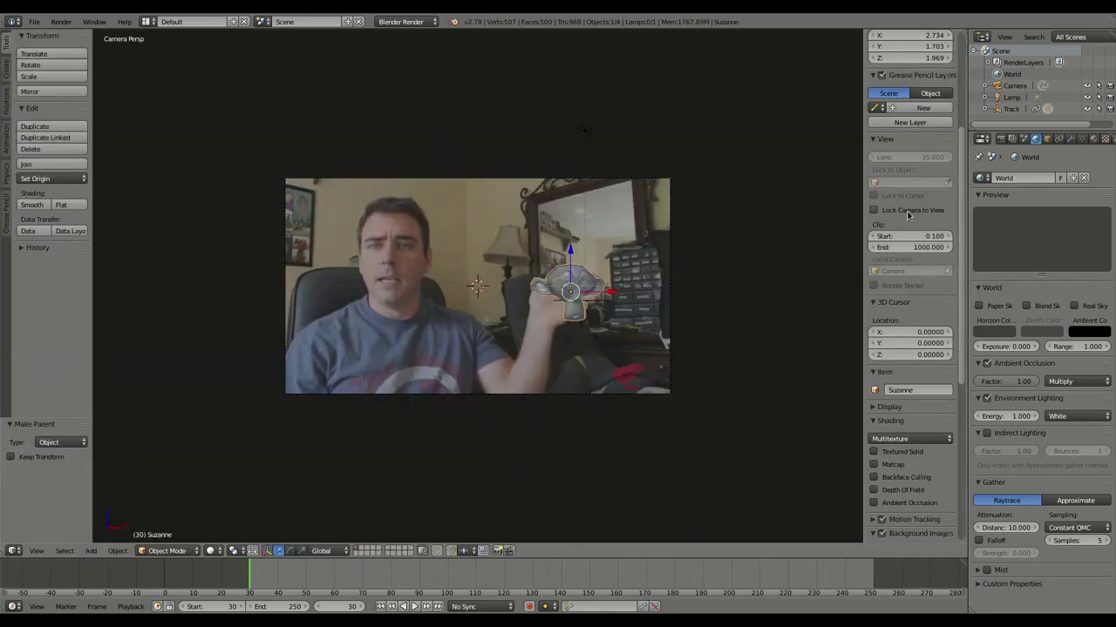
- Add a Subdivision Surface modifier to the monkey head and render the frame again
click(1070, 140)
click(1004, 179)
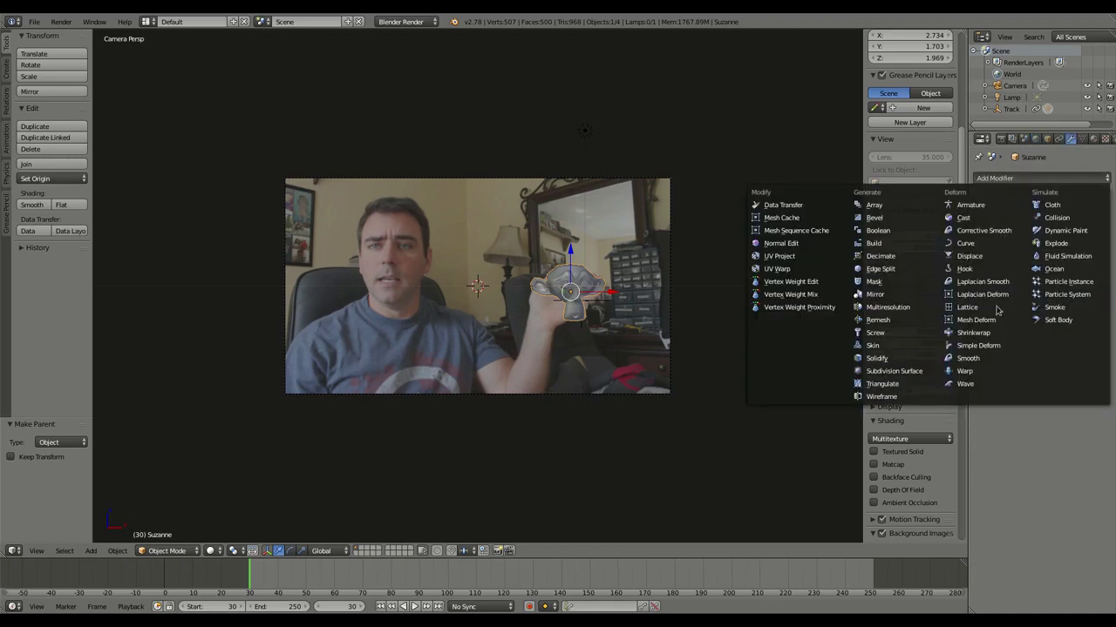
click(881, 373)
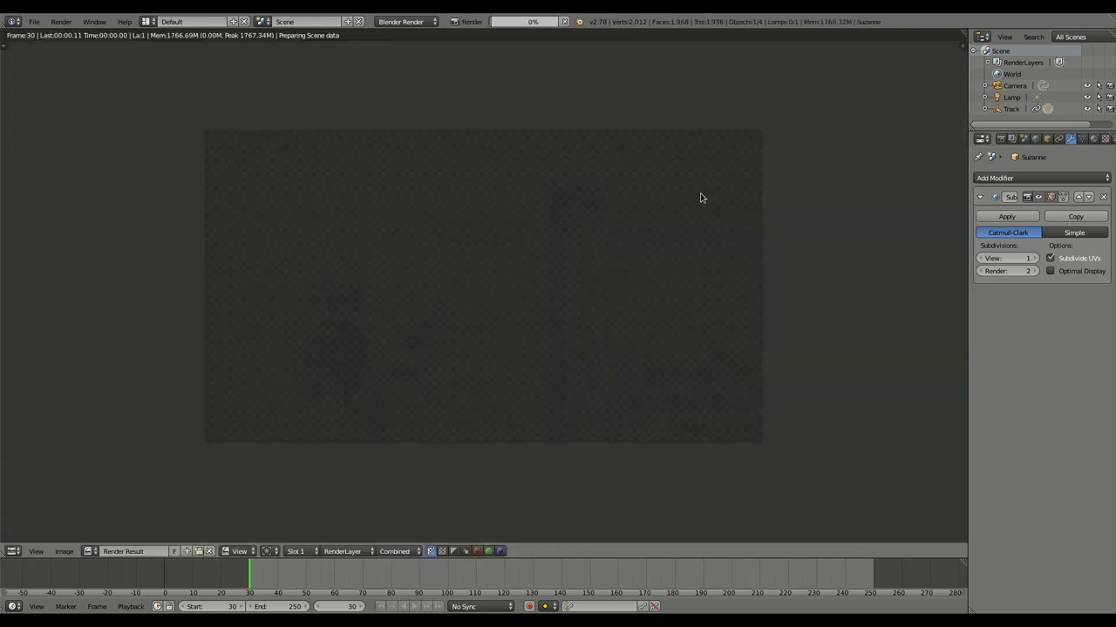
key(F12)
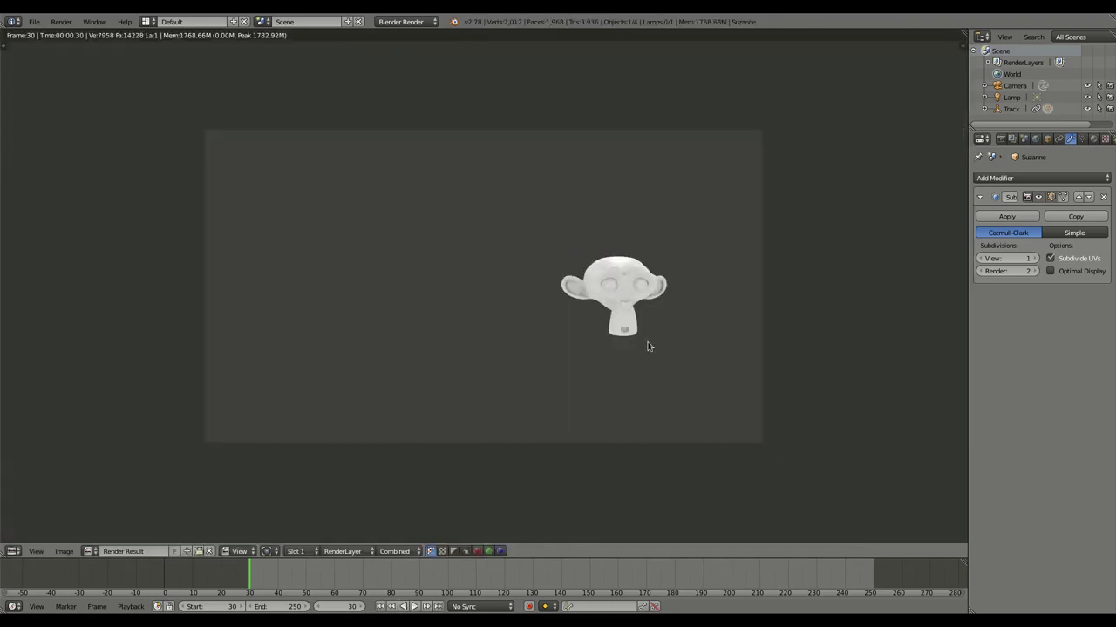
- Give the monkey head a new material with a bright green diffuse color and re-render the frame
click(1094, 138)
click(982, 216)
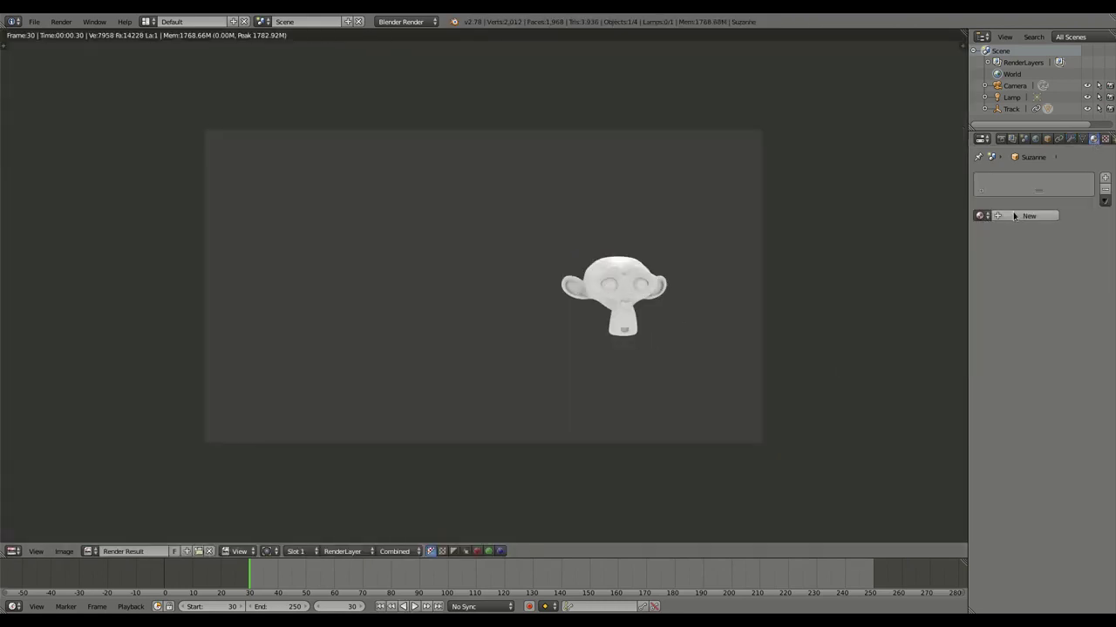
click(1028, 215)
click(998, 360)
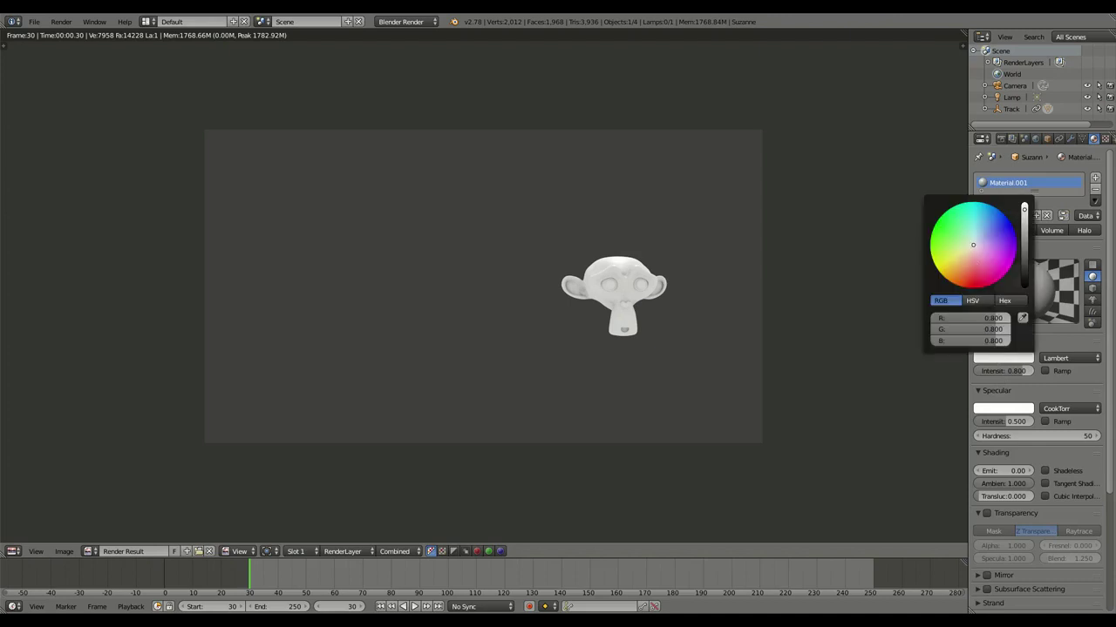
click(970, 318)
key(F12)
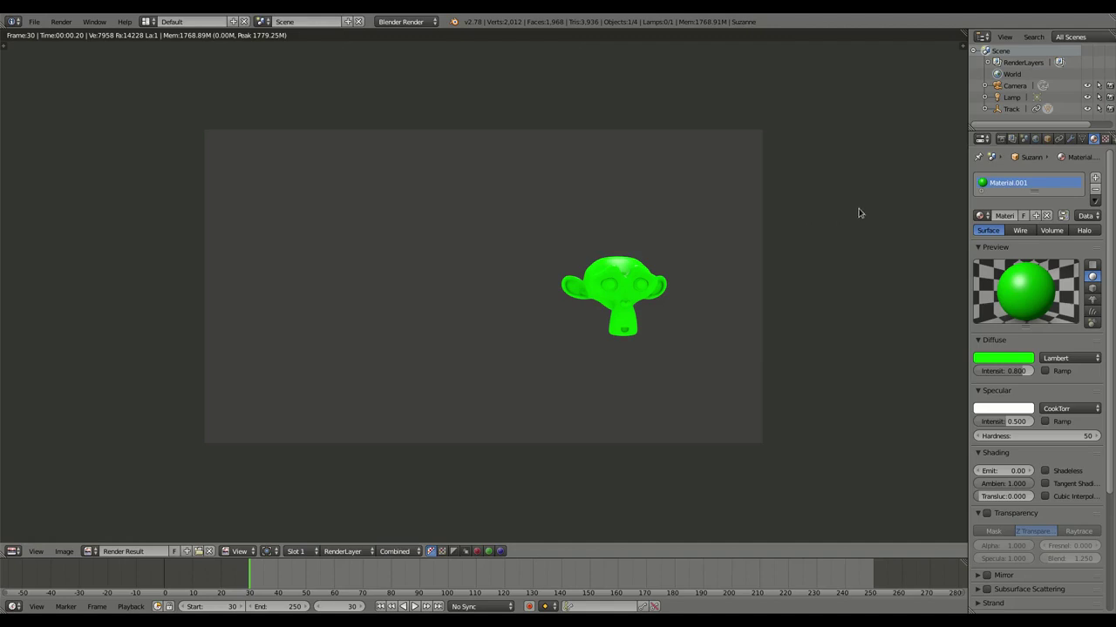
- Set the render shading's Alpha mode to Transparent and re-render the frame to inspect its background
click(1001, 140)
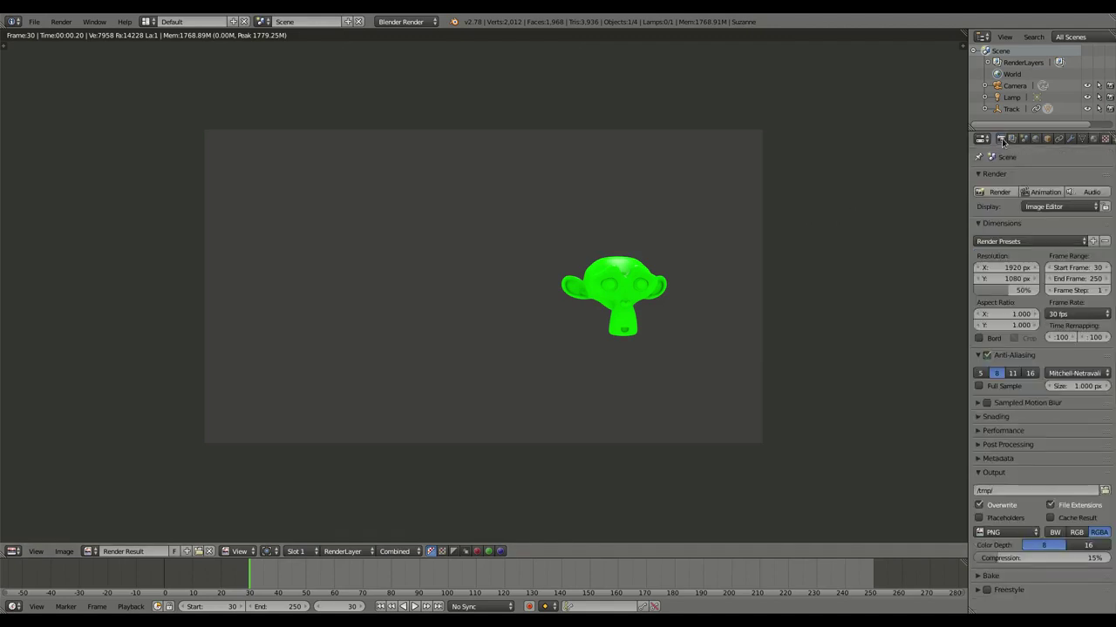
click(980, 417)
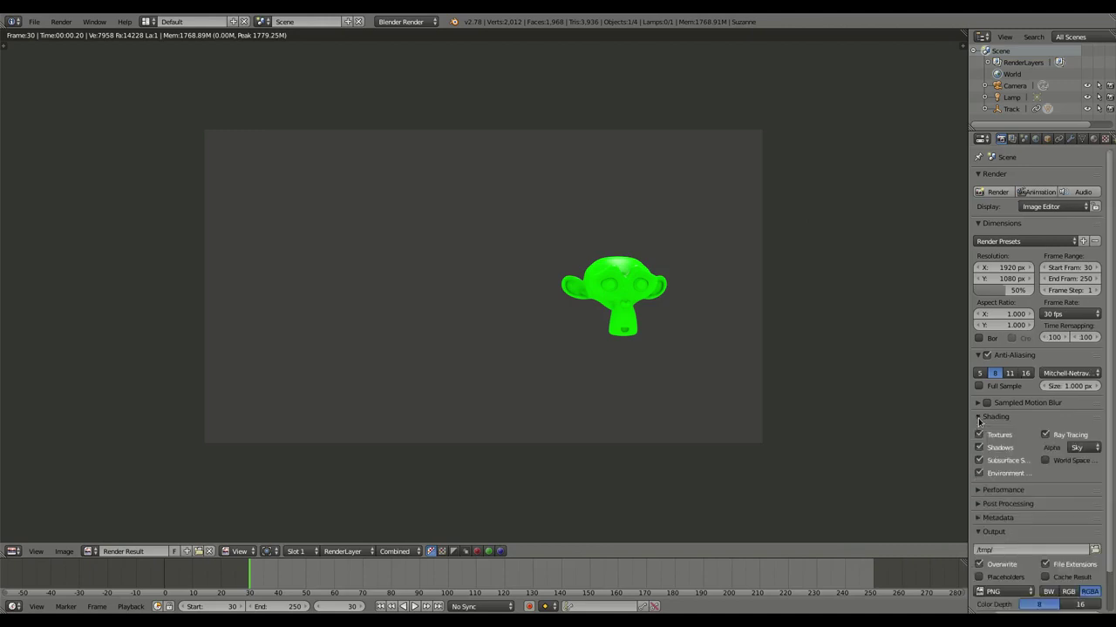
click(1079, 448)
click(1068, 422)
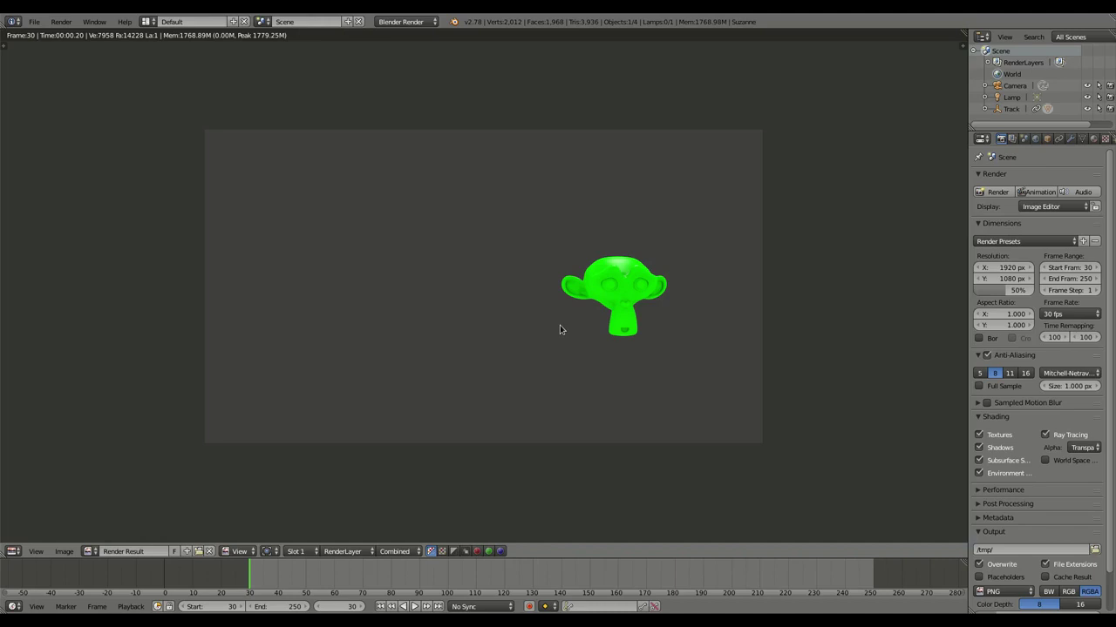
key(F12)
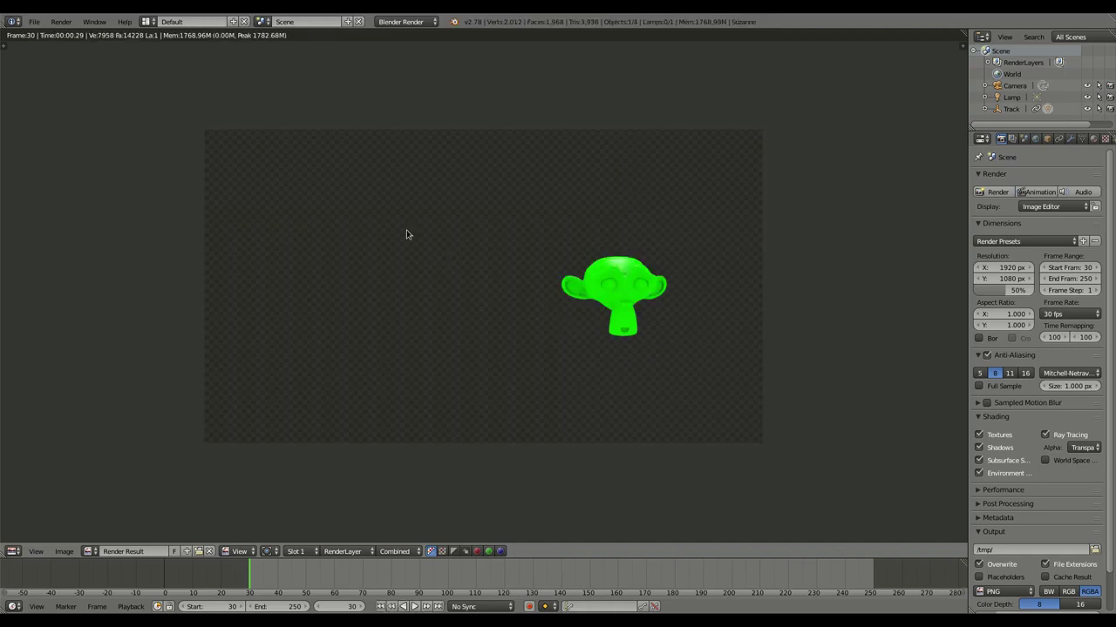
scroll(470, 309, up, 3)
scroll(476, 303, down, 2)
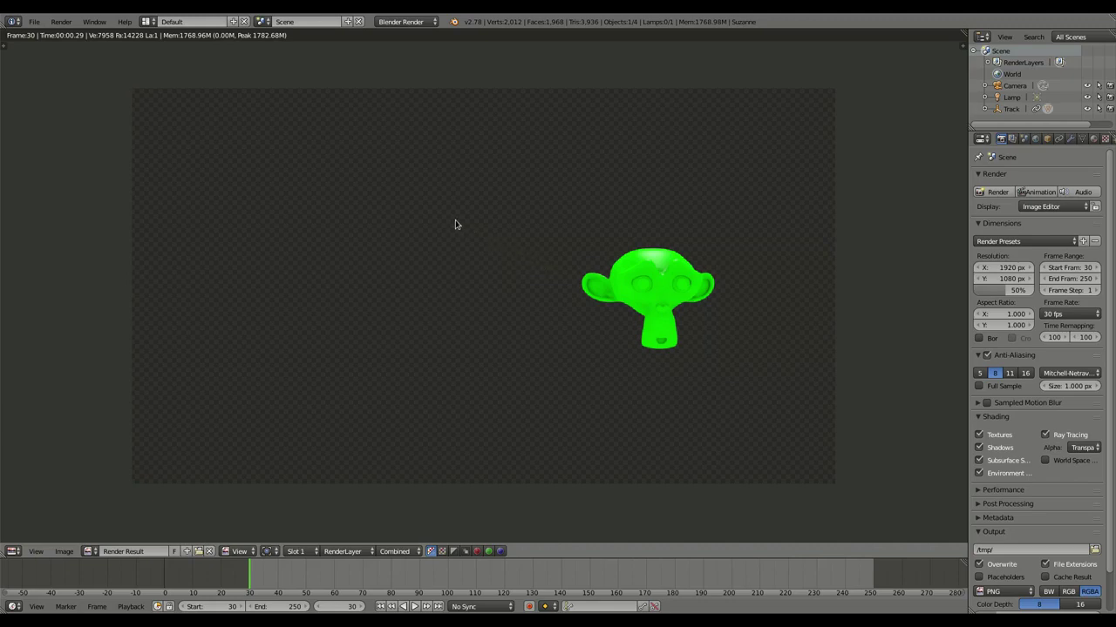
- Switch to the Compositing screen layout and enable Use Nodes and Backdrop in the node editor
click(149, 22)
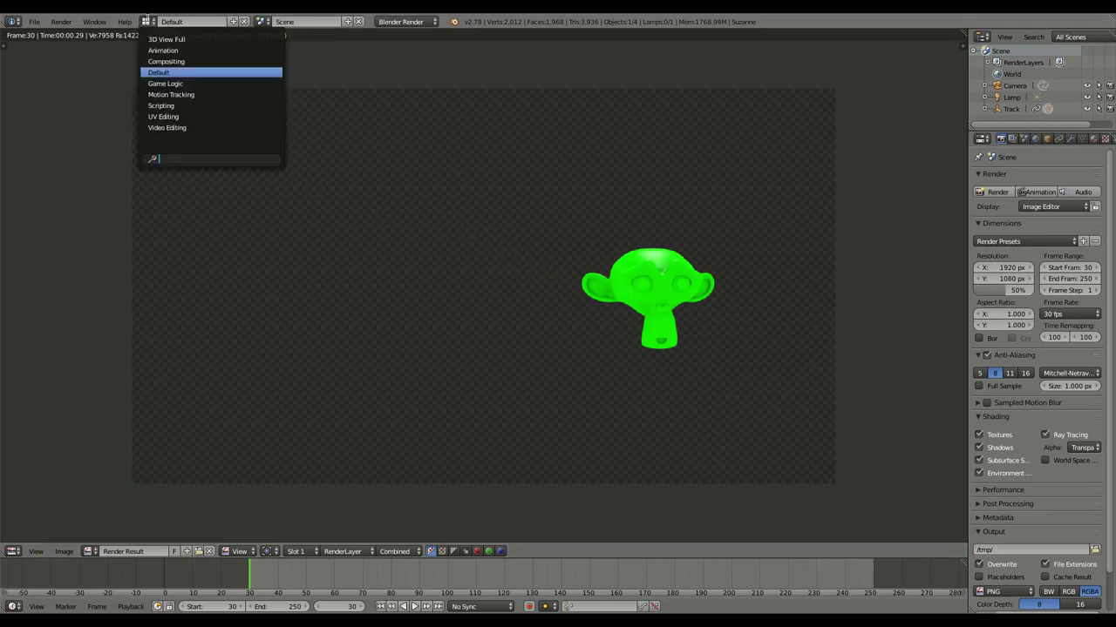
click(161, 63)
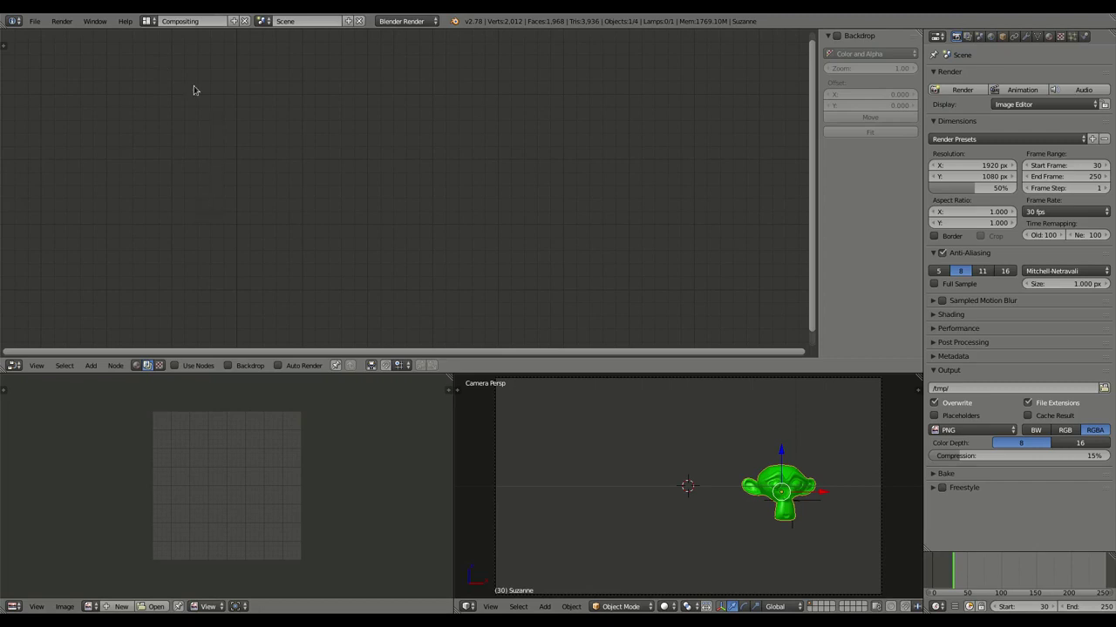
click(174, 366)
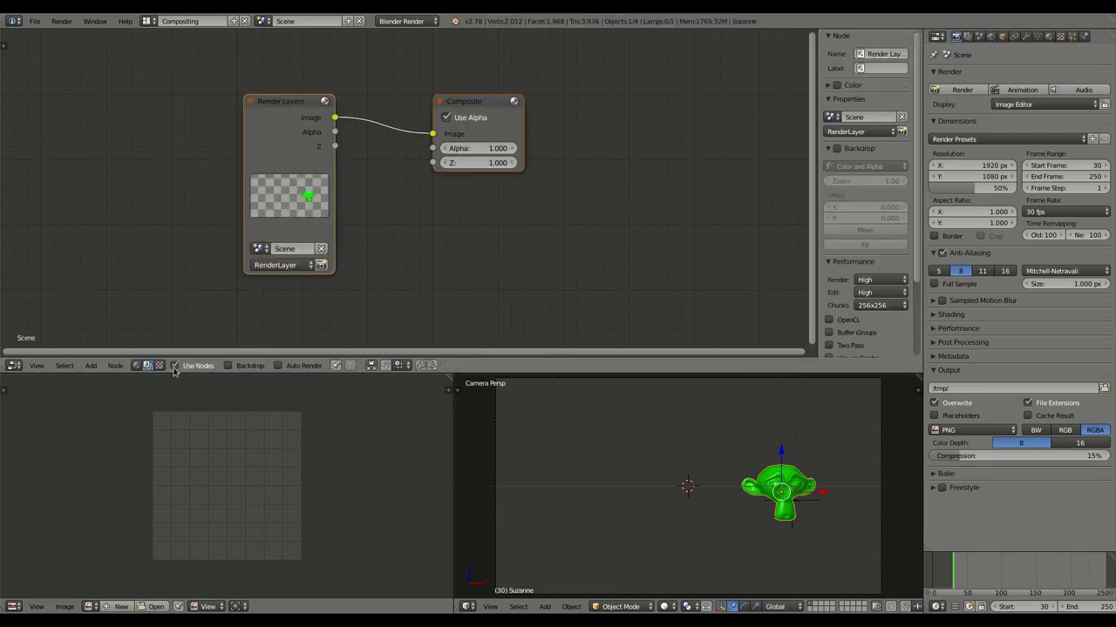
click(229, 366)
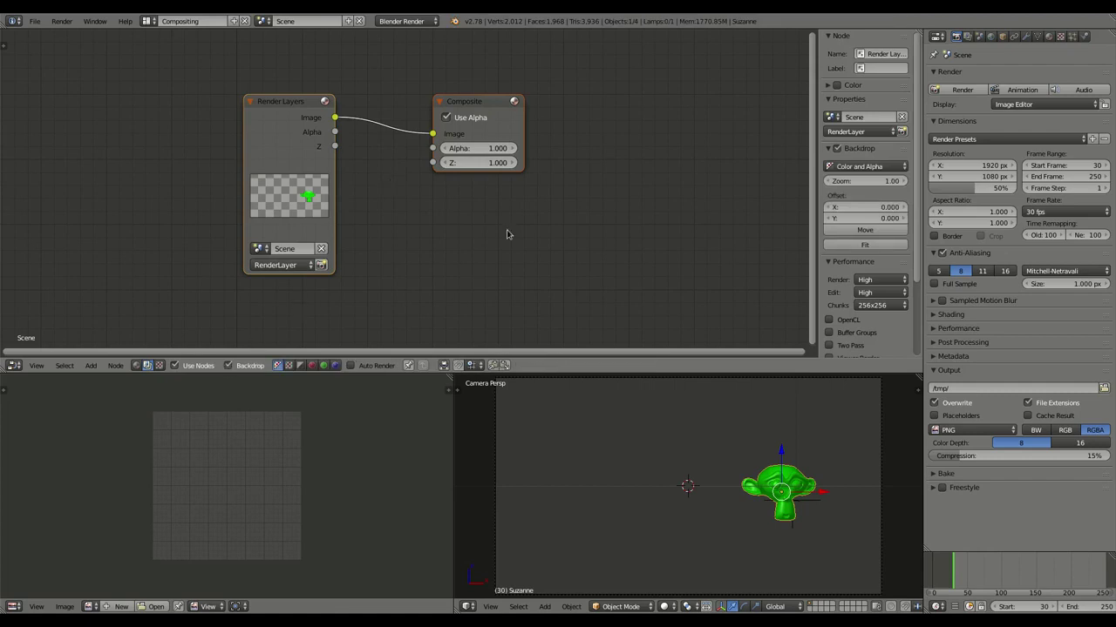
- Add a Viewer output node and place it to the right of the Composite node
key(shift+a)
mouse_move(501, 161)
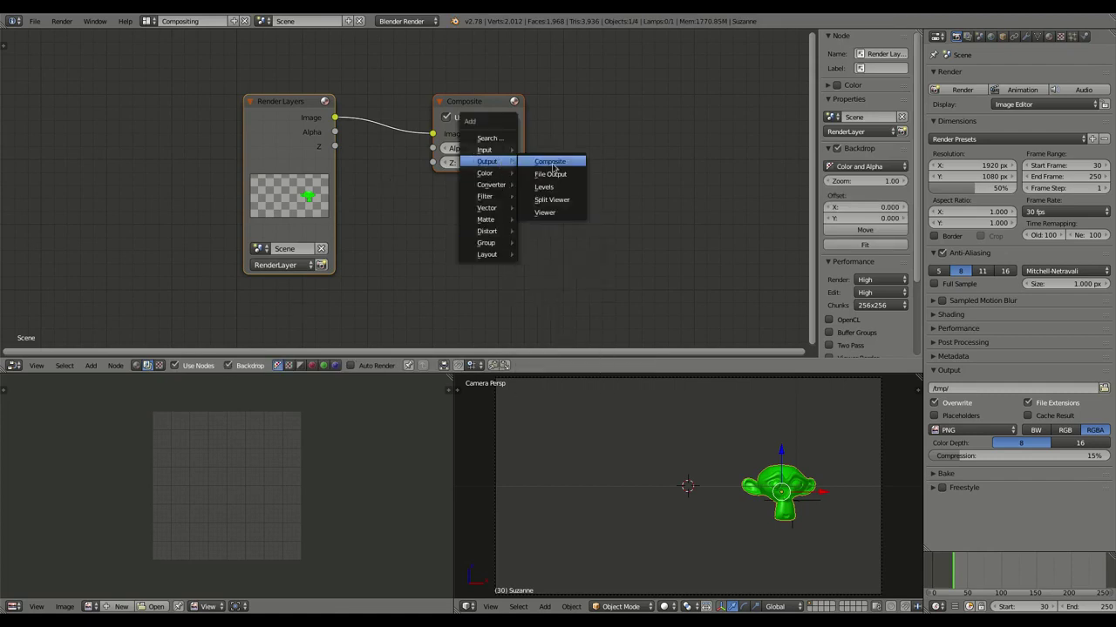
click(558, 214)
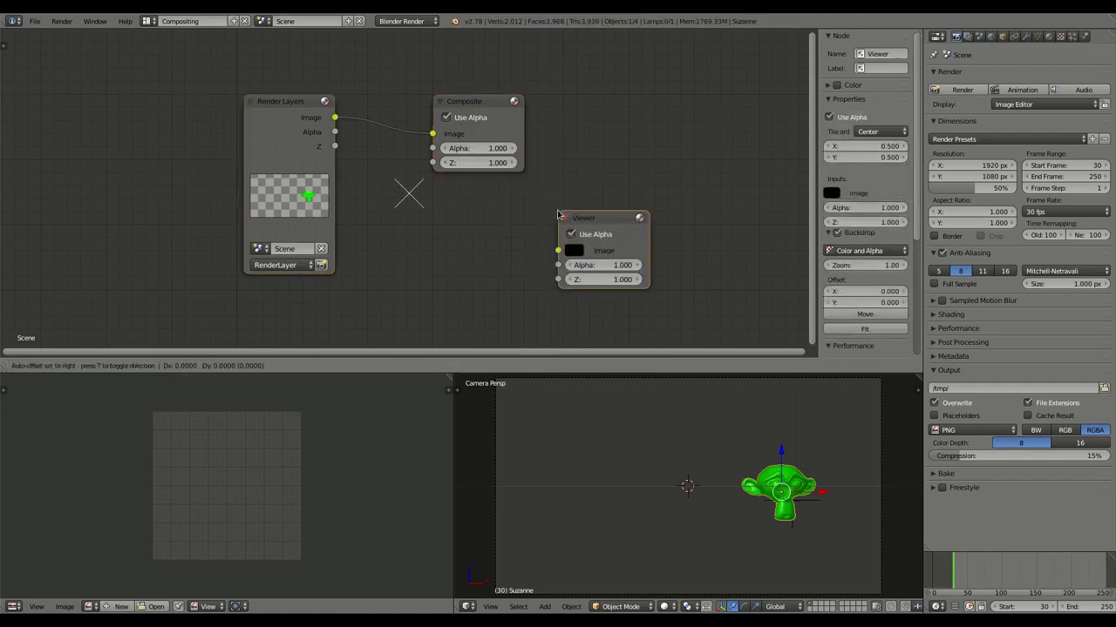
click(667, 147)
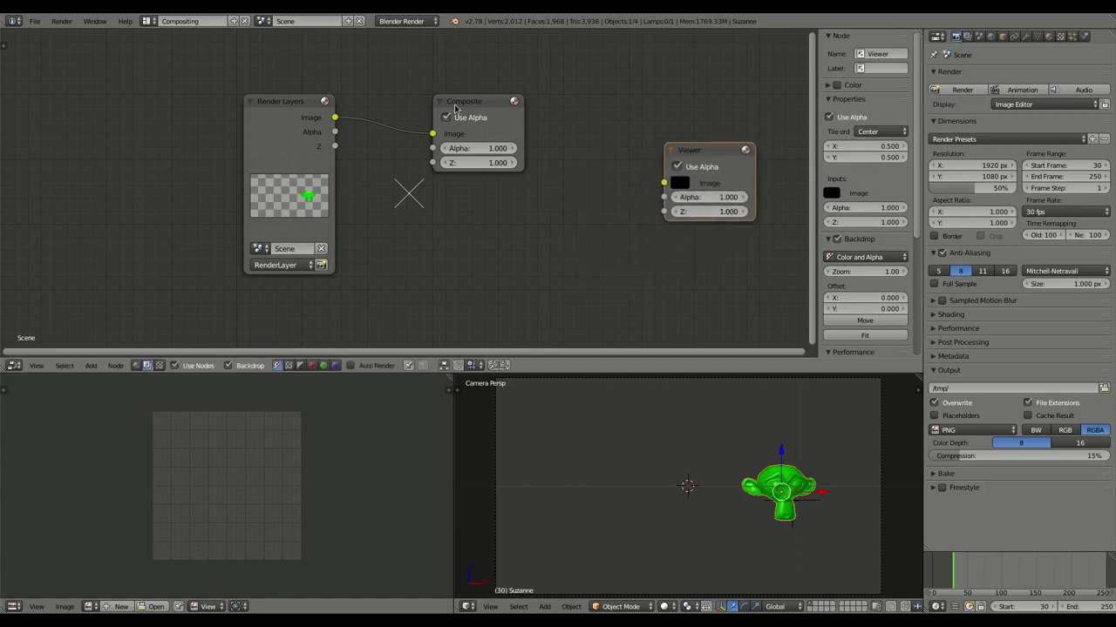
- Move the Composite node above the Viewer node and link the Render Layers Image output to the Viewer's Image input
drag(454, 108, 687, 56)
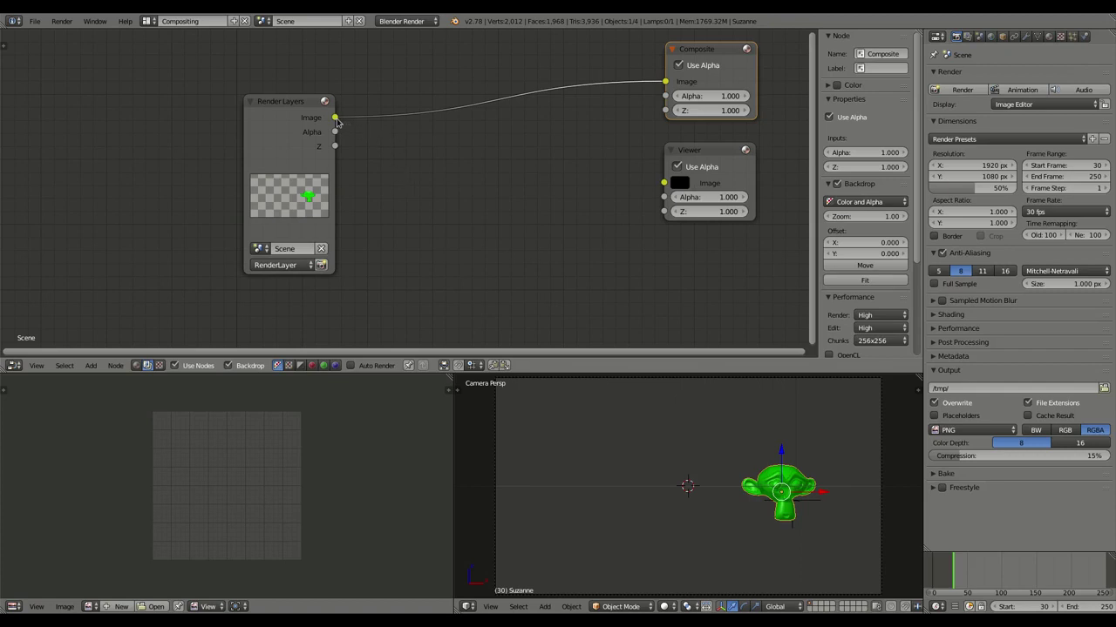
drag(335, 119, 663, 183)
scroll(418, 235, down, 2)
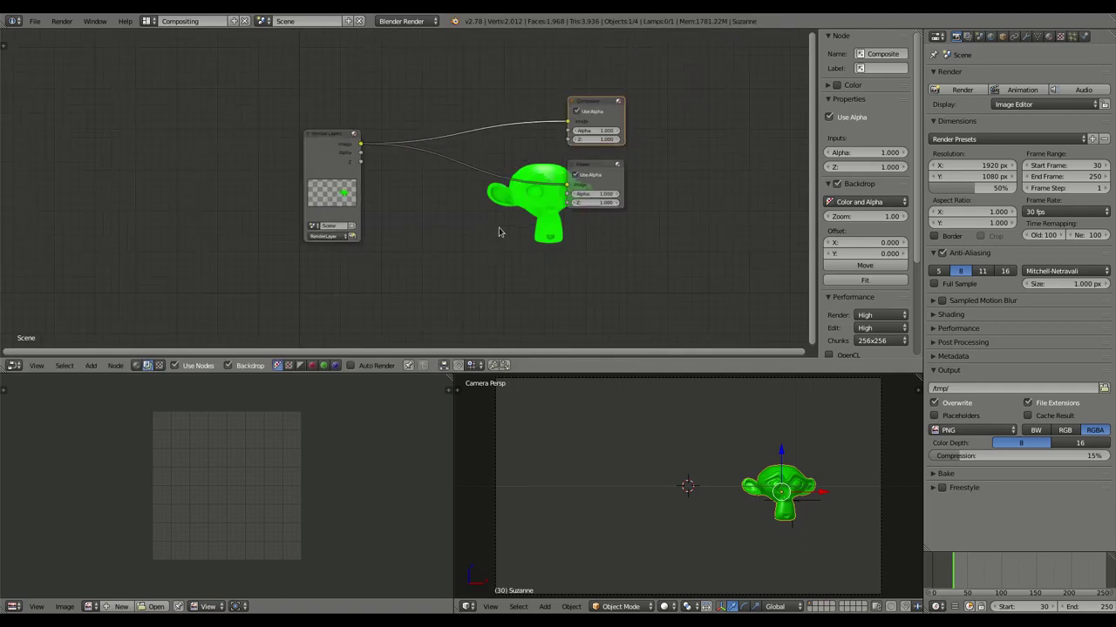
- Spread the nodes apart, with Render Layers at the far left and the Composite and Viewer nodes at the far right
drag(336, 141, 74, 106)
drag(599, 104, 704, 83)
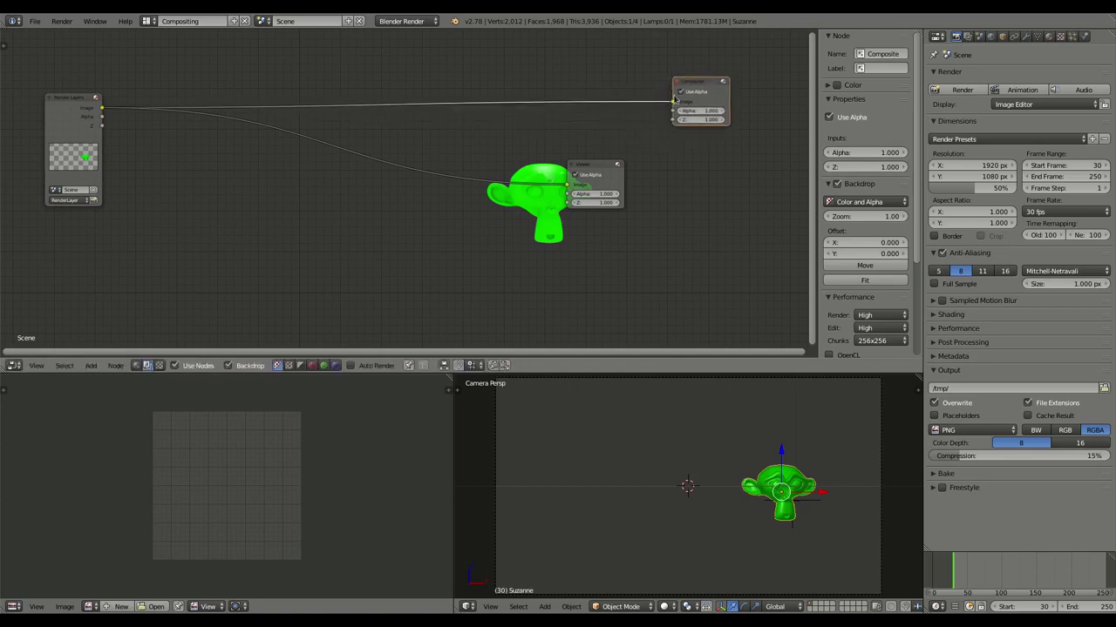
drag(592, 170, 722, 199)
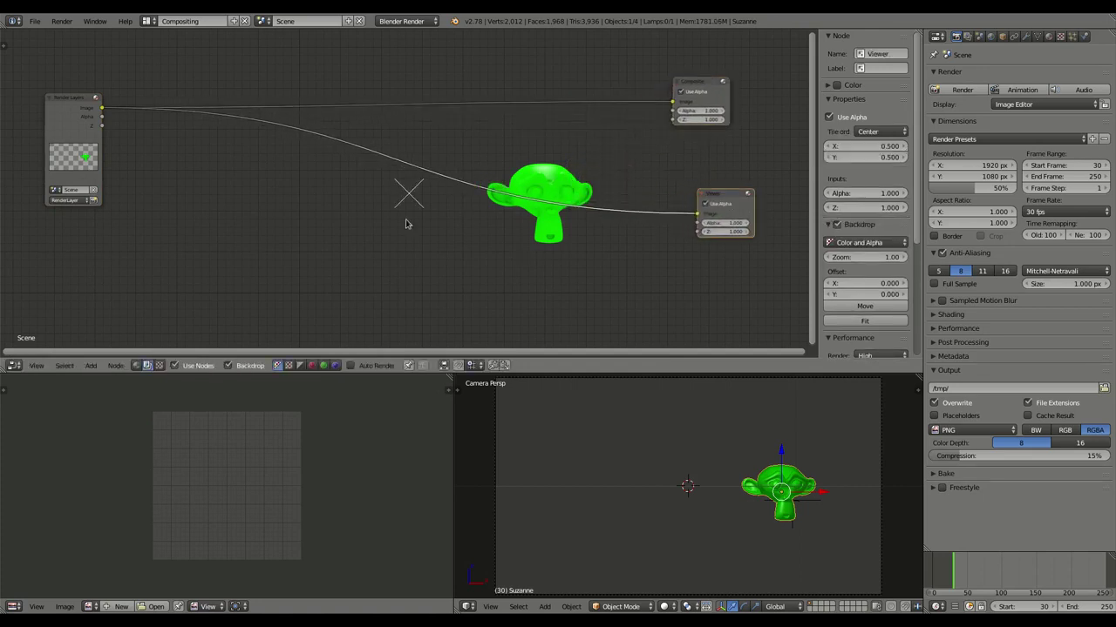
- Add a Movie Clip input node, load the tracked footage into it, and place it below the Render Layers node
key(shift+a)
mouse_move(124, 281)
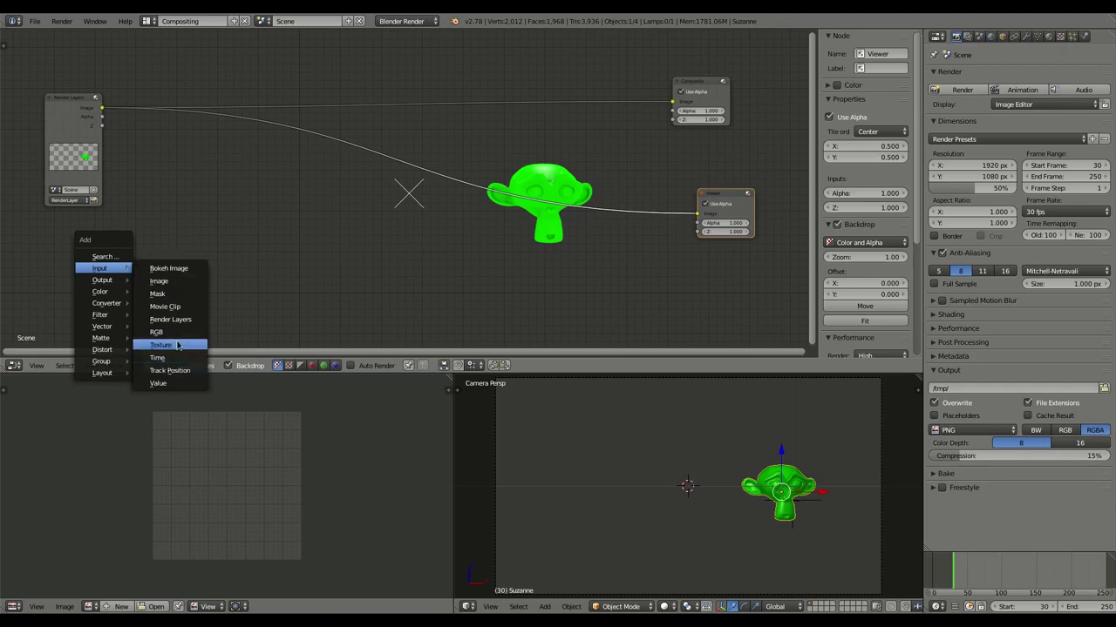
click(165, 307)
click(168, 215)
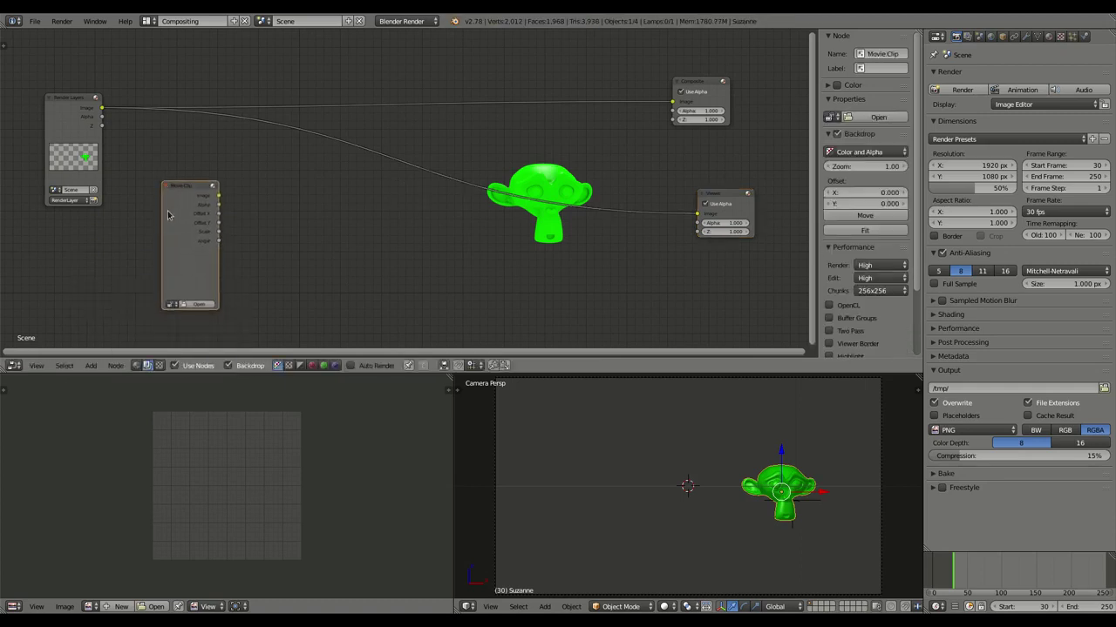
click(171, 305)
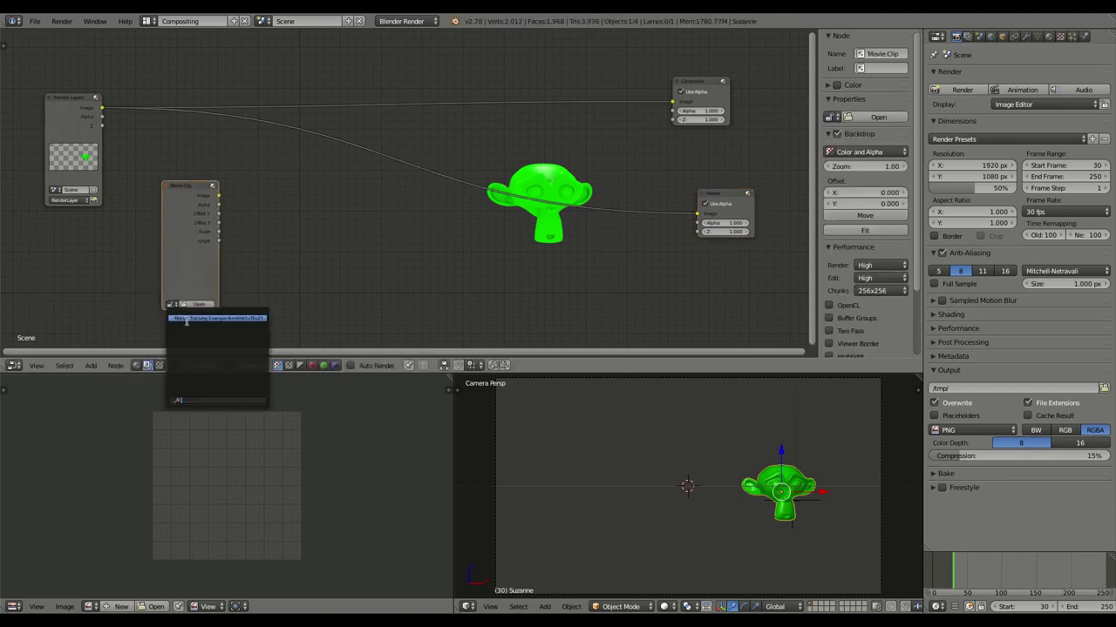
click(186, 319)
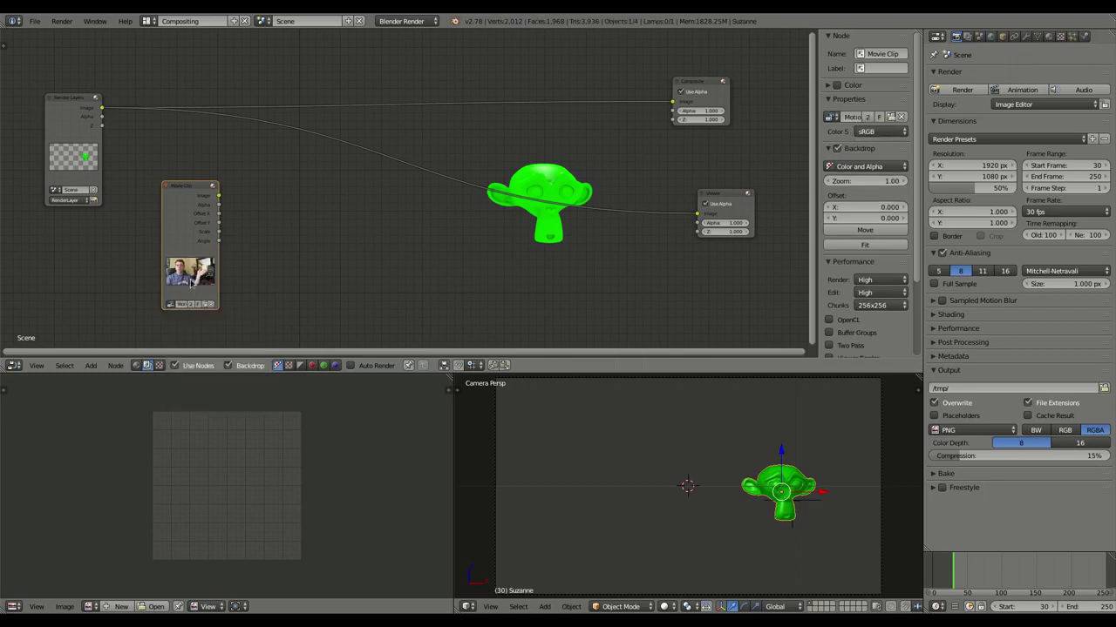
drag(179, 189, 61, 227)
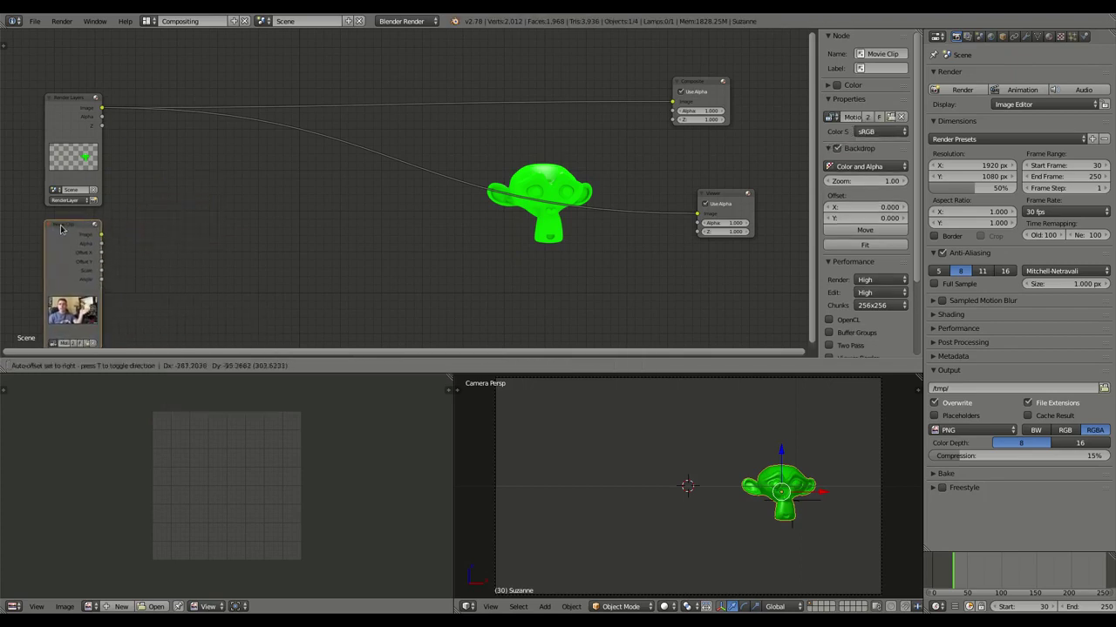
- Add an Alpha Over node and insert it into the link between Render Layers and the Viewer
key(shift+a)
mouse_move(248, 219)
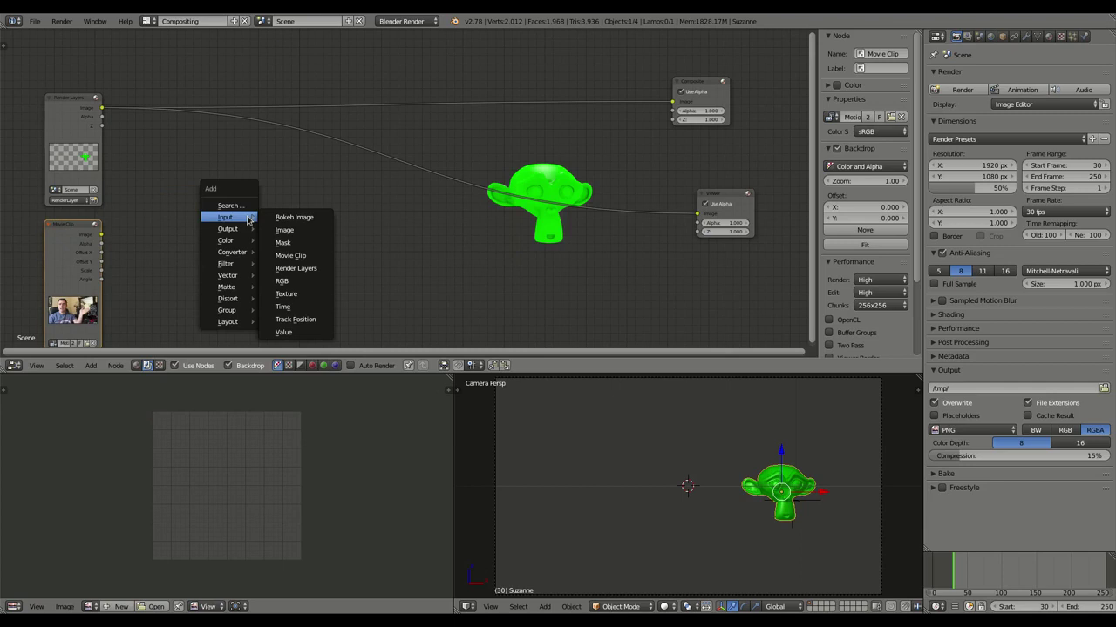
mouse_move(247, 240)
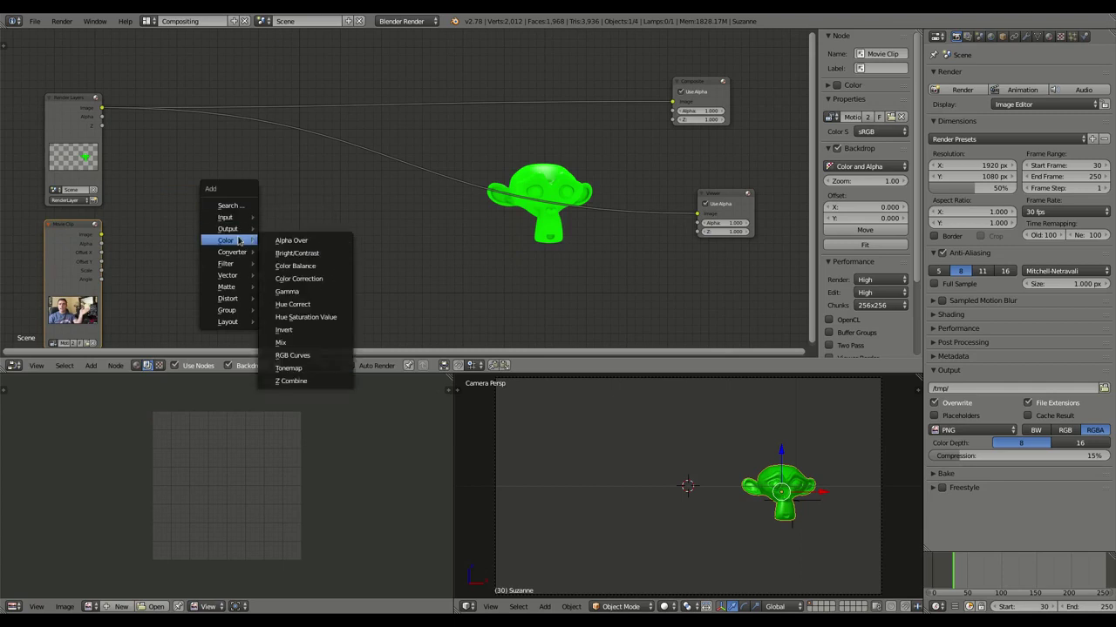
click(325, 241)
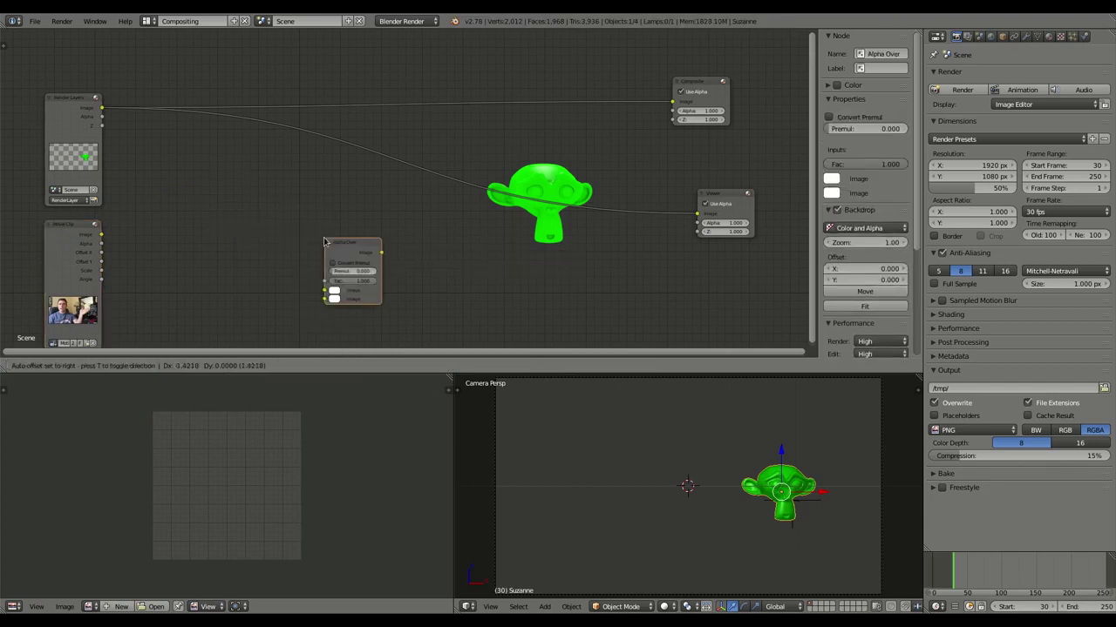
click(319, 136)
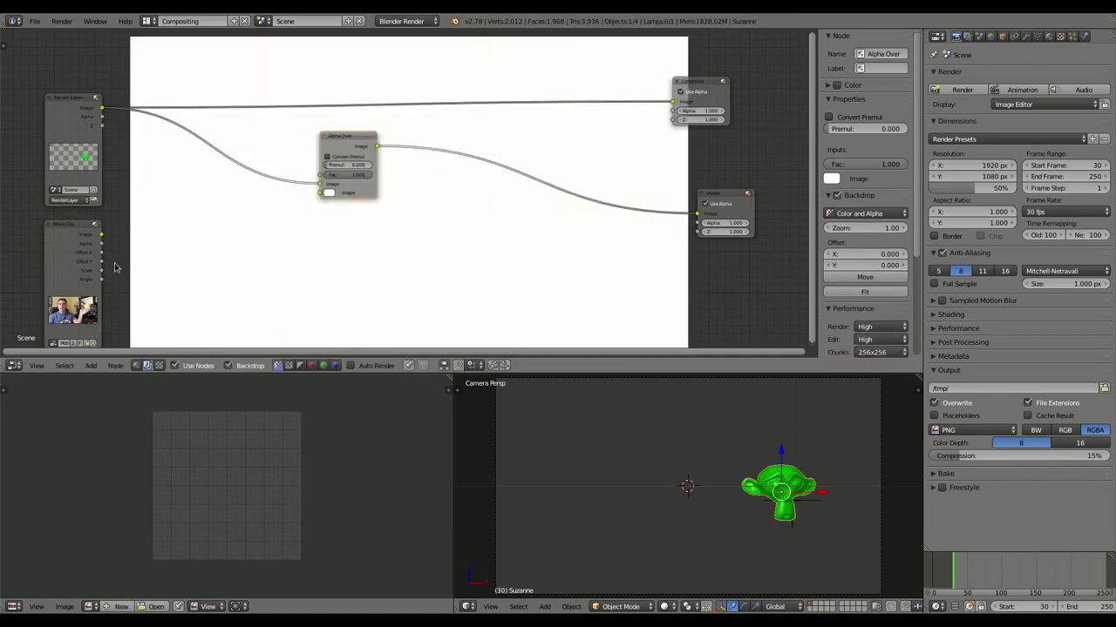
- Feed the Movie Clip image into Alpha Over's first Image input, with the Render Layers image in the second
drag(101, 235, 330, 192)
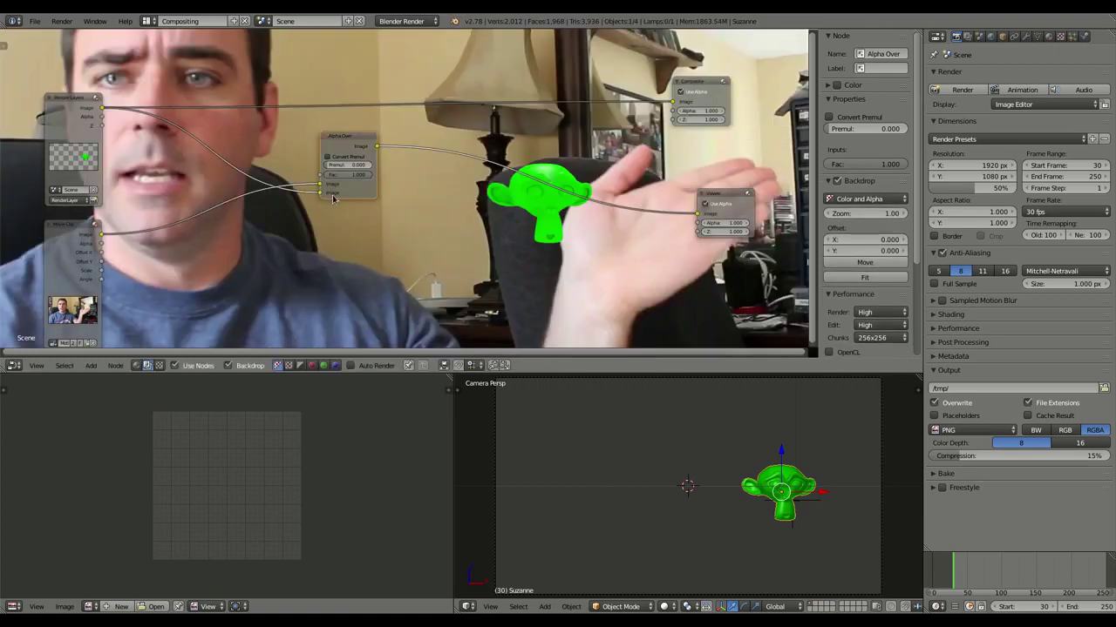
scroll(332, 199, up, 2)
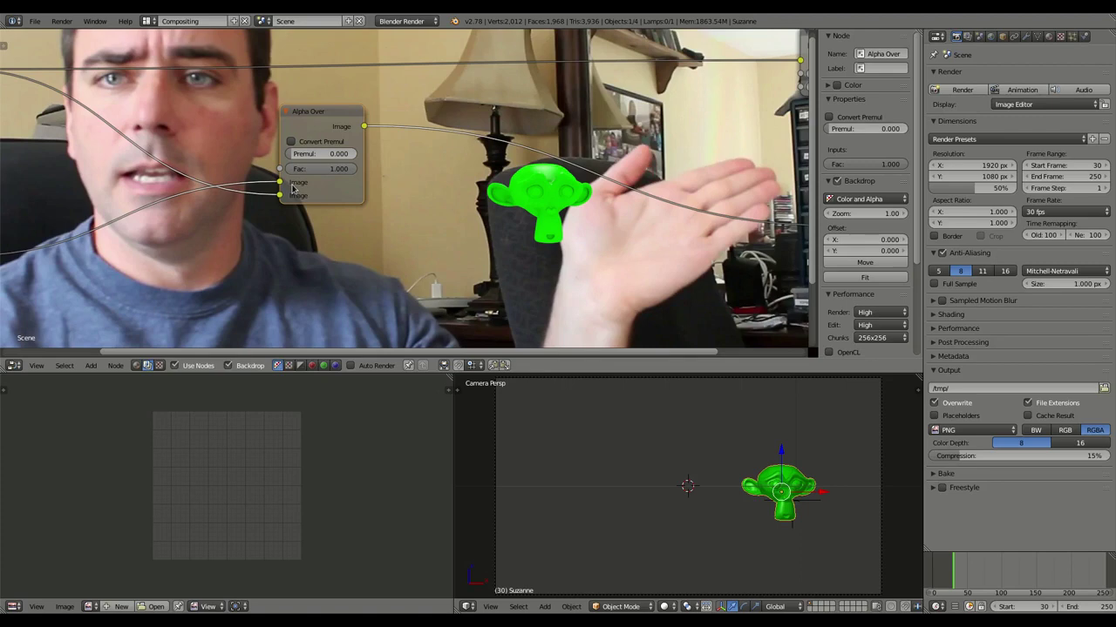
scroll(337, 223, down, 5)
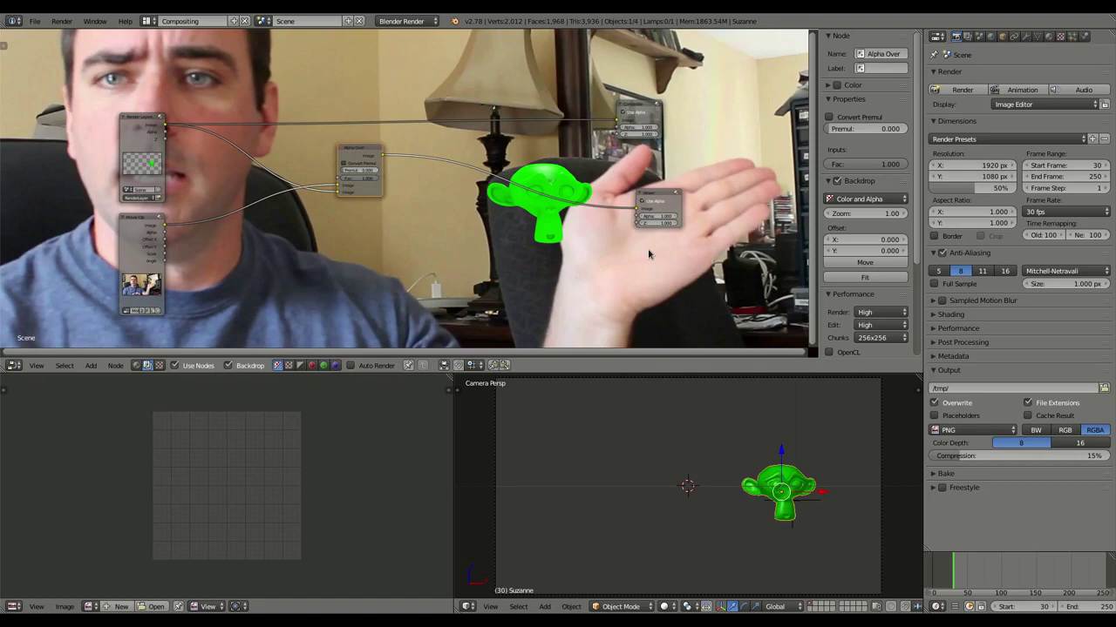
- Reduce the node editor's backdrop zoom to 0.40 to fit the whole composite
key(v)
key(v)
key(v)
key(v)
key(v)
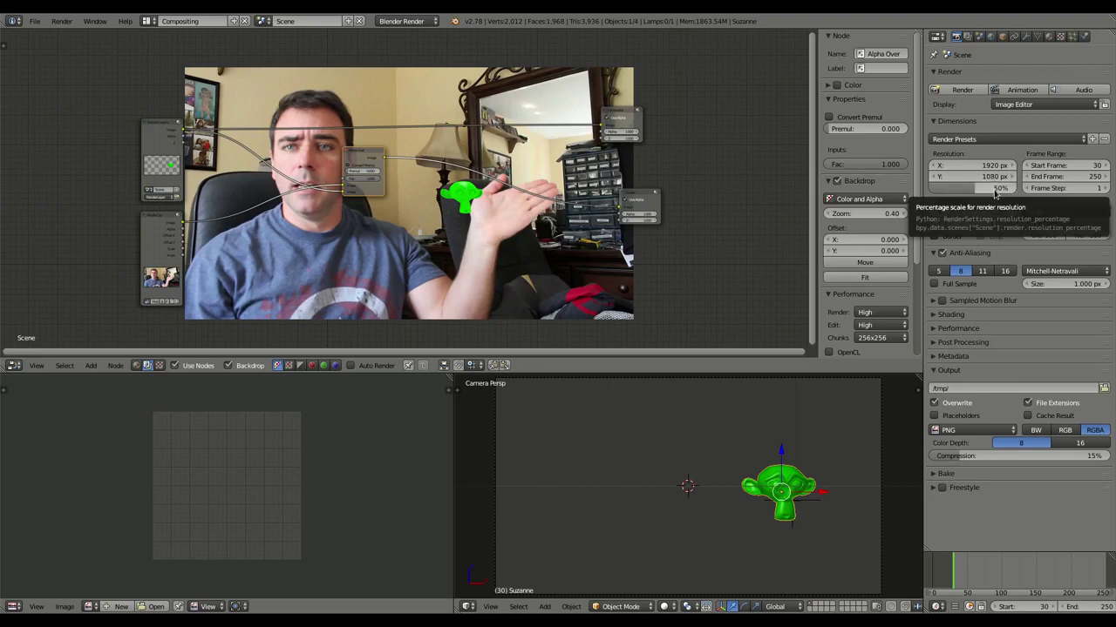
- Re-render the frame at 100% and at 25% resolution to compare the monkey's size against the footage
key(BackSpace)
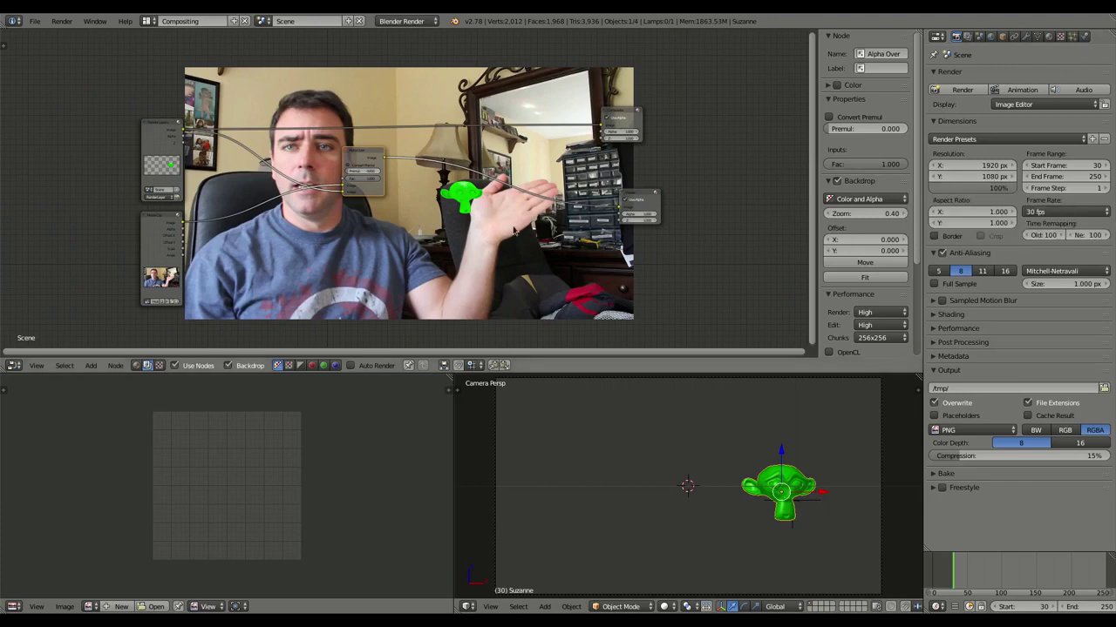
key(F12)
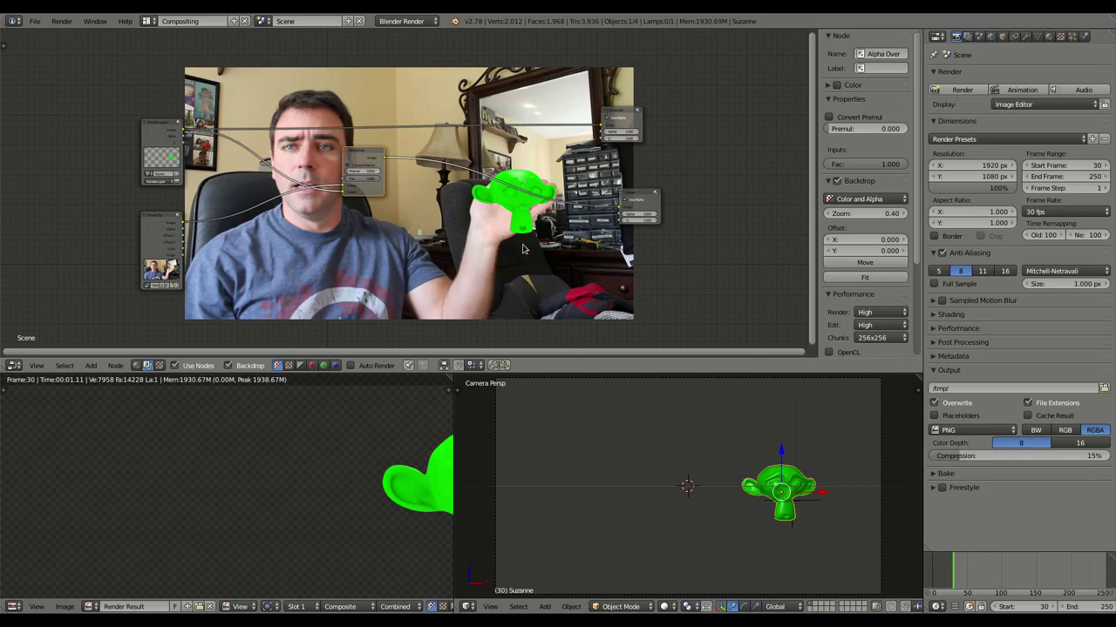
click(968, 189)
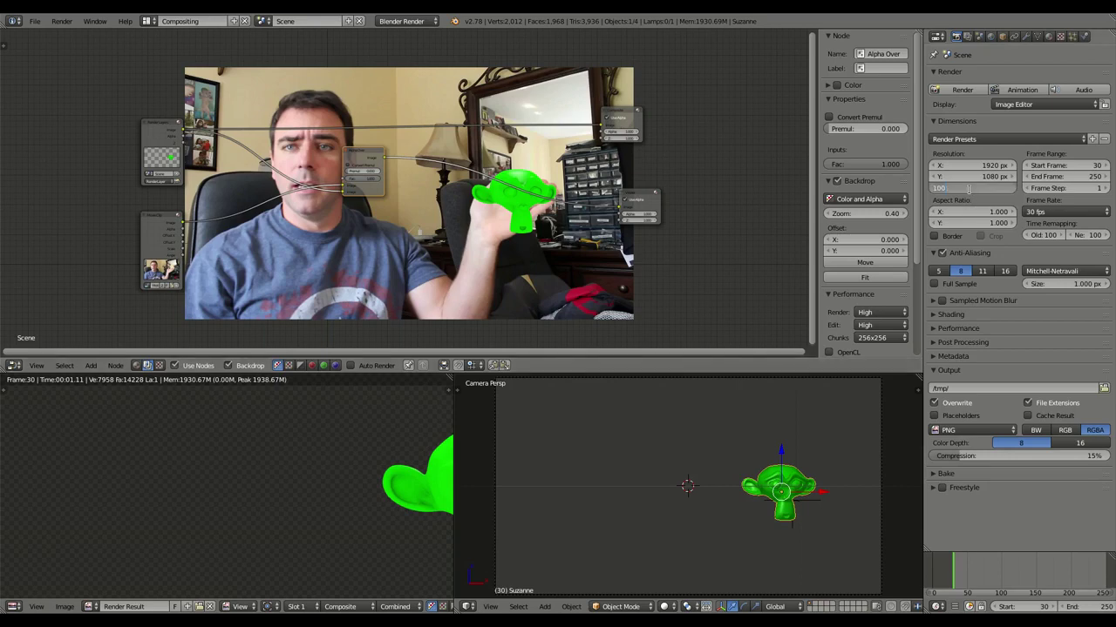
key(Return)
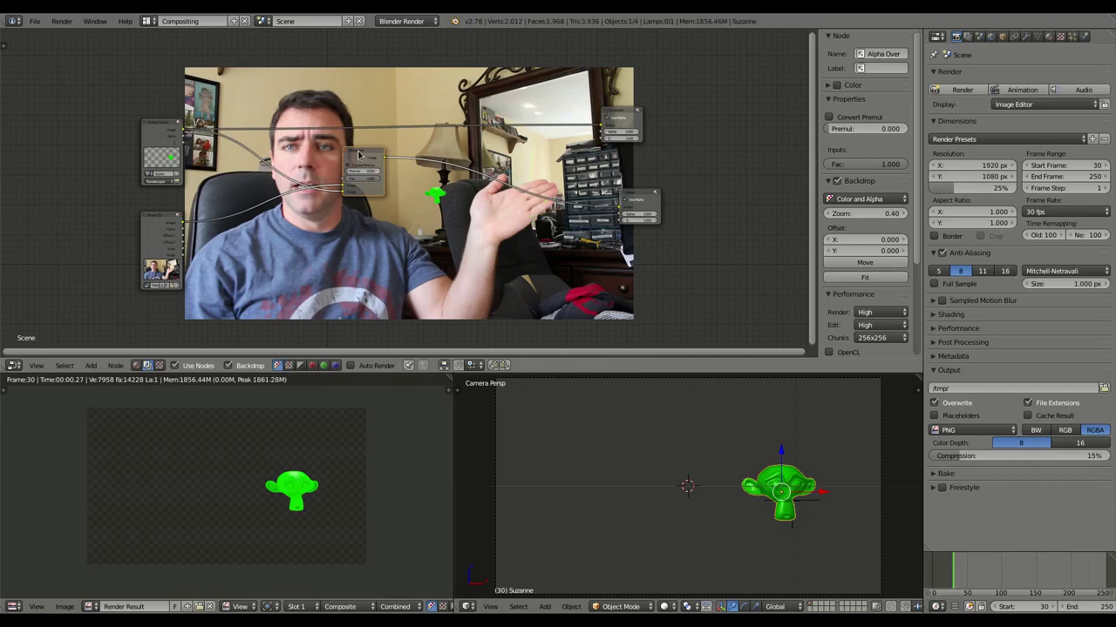
- Link the Alpha Over node's Image output to the Composite node's Image input
scroll(360, 155, up, 2)
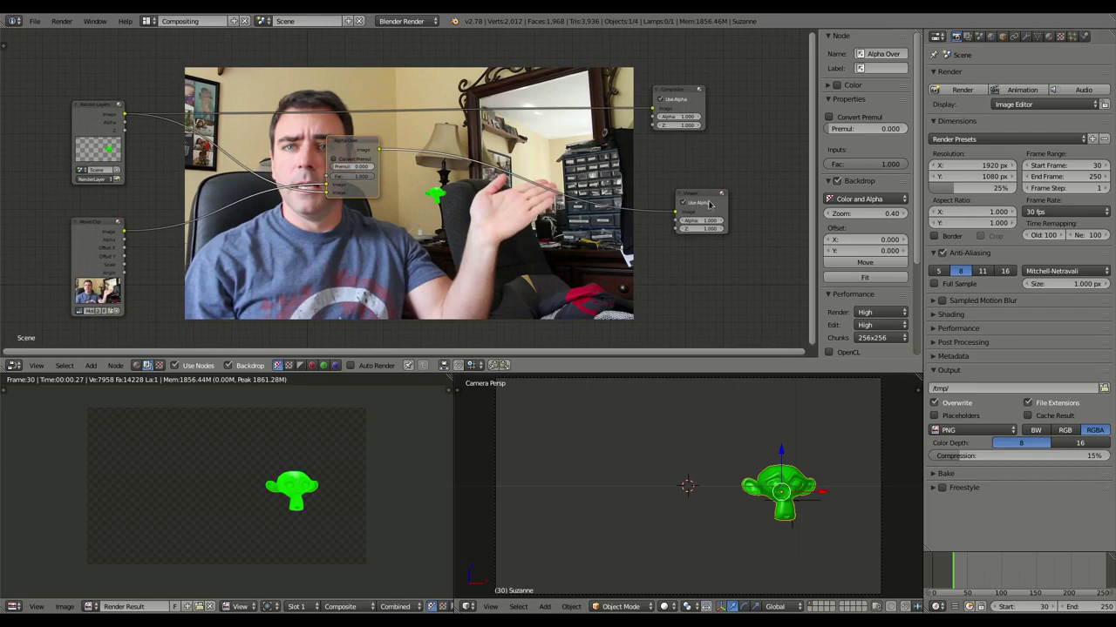
drag(379, 149, 654, 109)
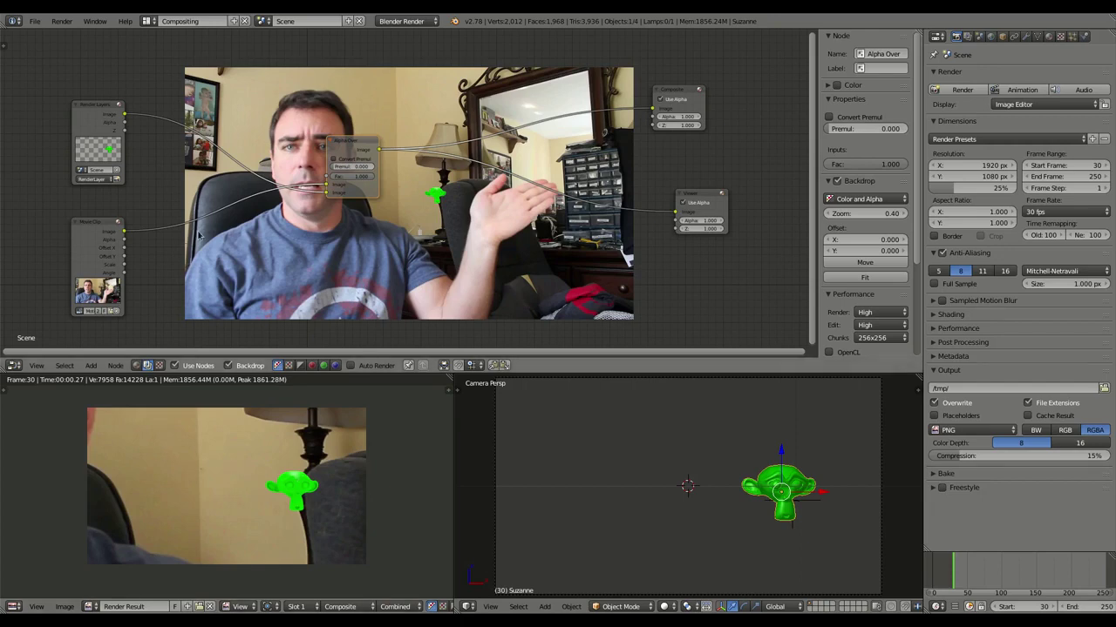
- Add a Scale node and insert it into the link between the Movie Clip and Alpha Over nodes
key(shift+a)
mouse_move(199, 233)
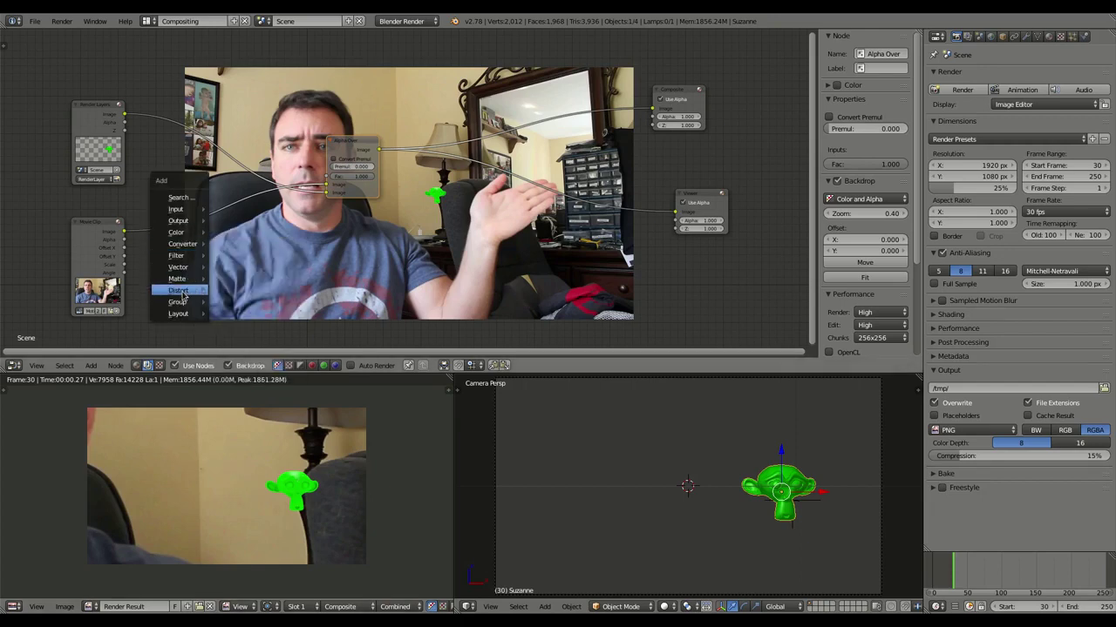
mouse_move(185, 290)
click(268, 405)
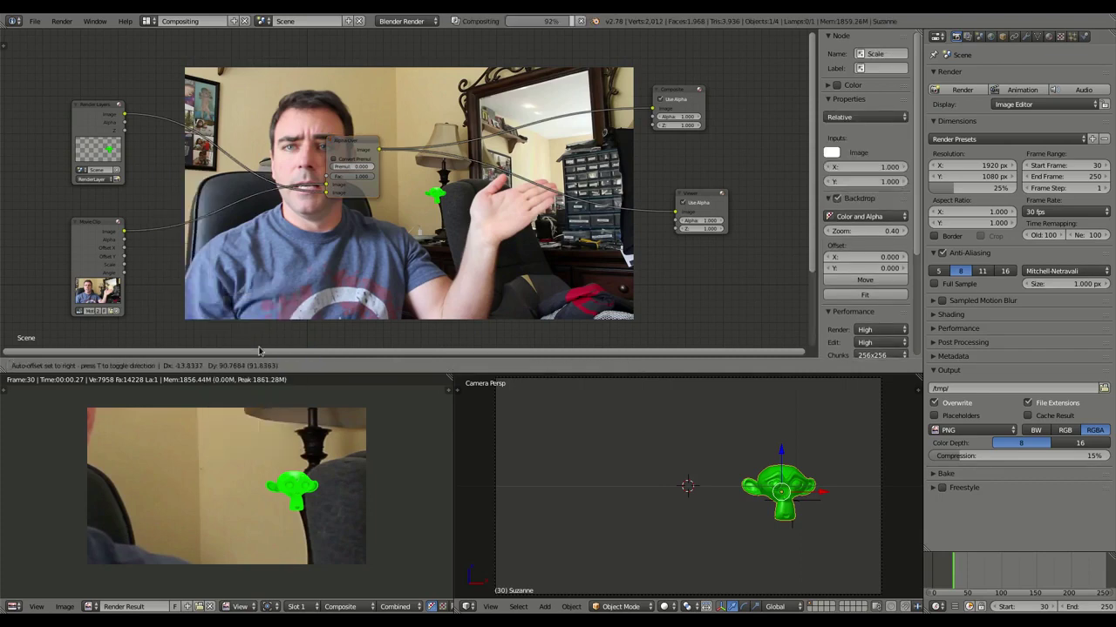
click(188, 213)
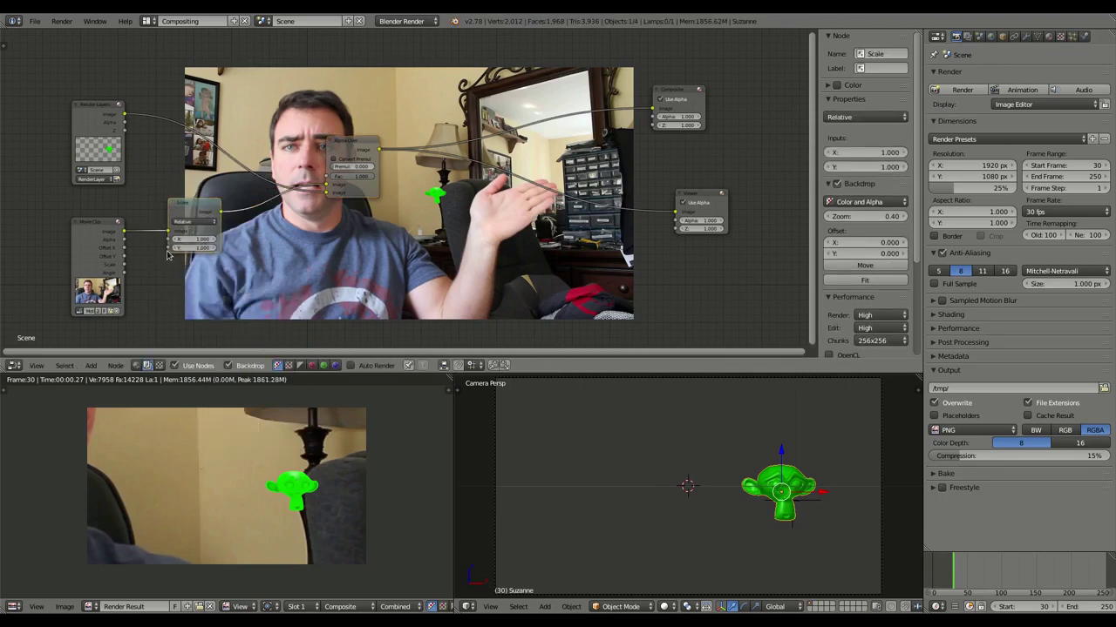
- Set the Scale node's space to Render Size and test it by re-rendering the frame at 47% resolution
scroll(168, 256, up, 3)
middle_drag(167, 255, 353, 212)
click(258, 197)
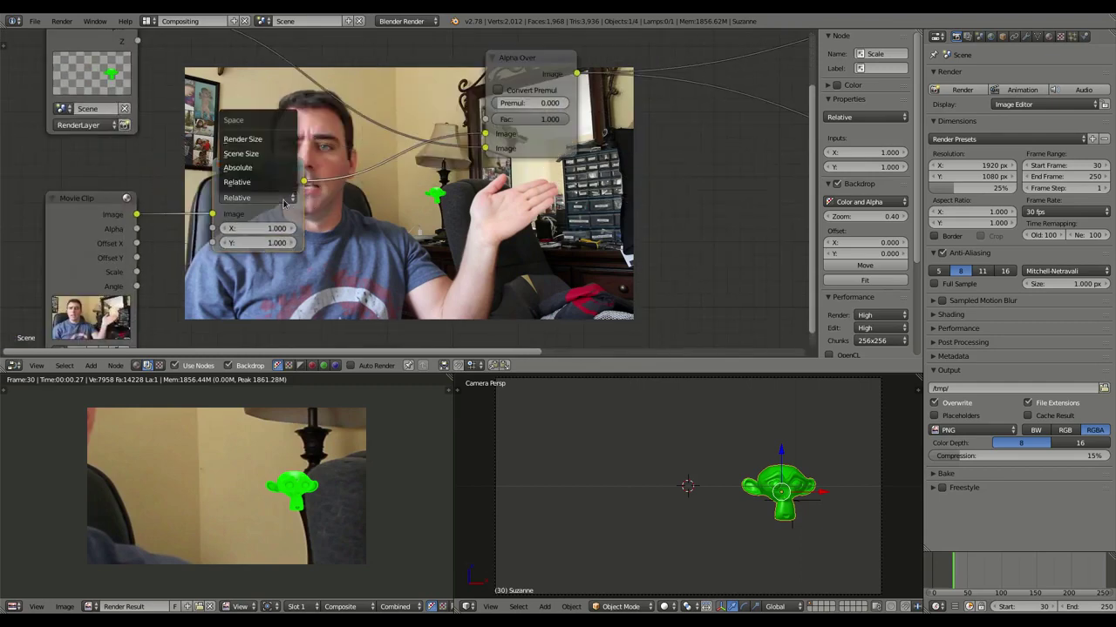
click(266, 140)
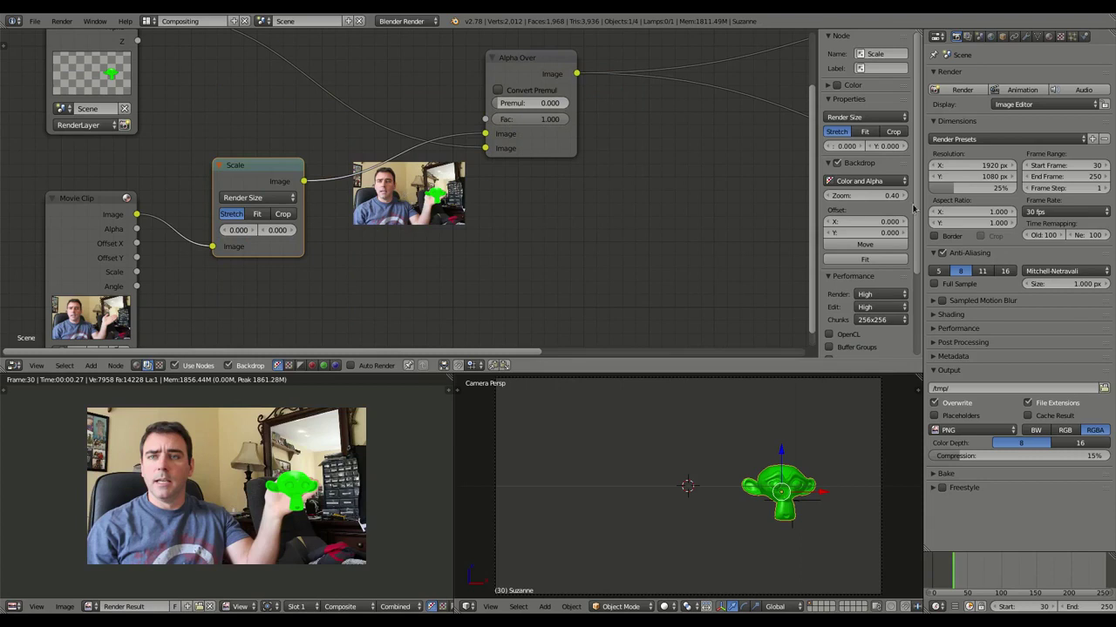
drag(967, 189, 986, 189)
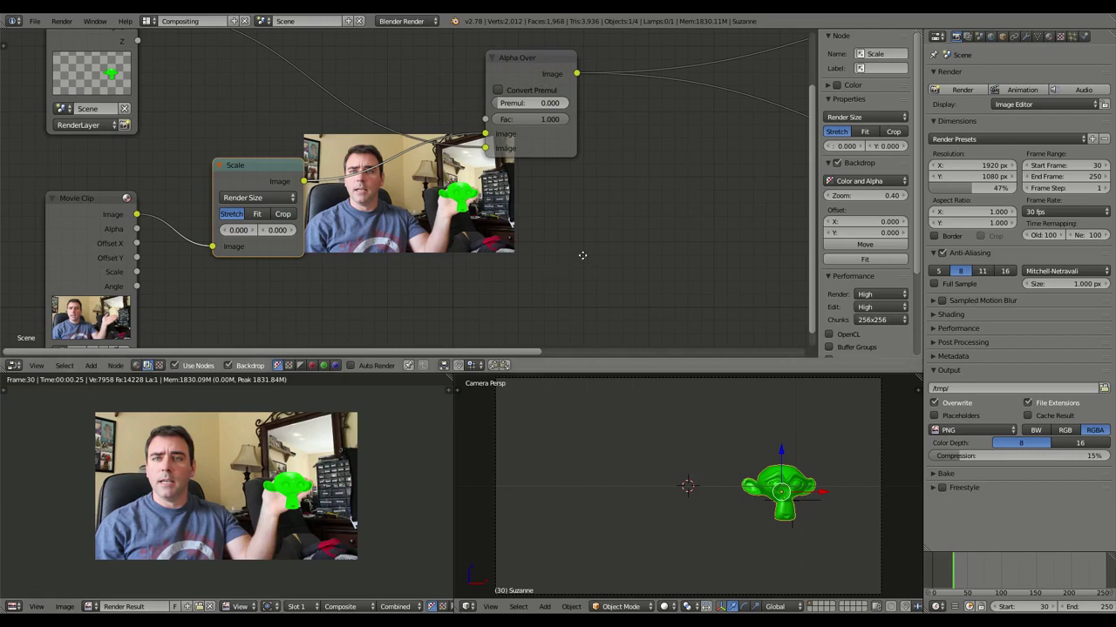
middle_drag(582, 256, 497, 228)
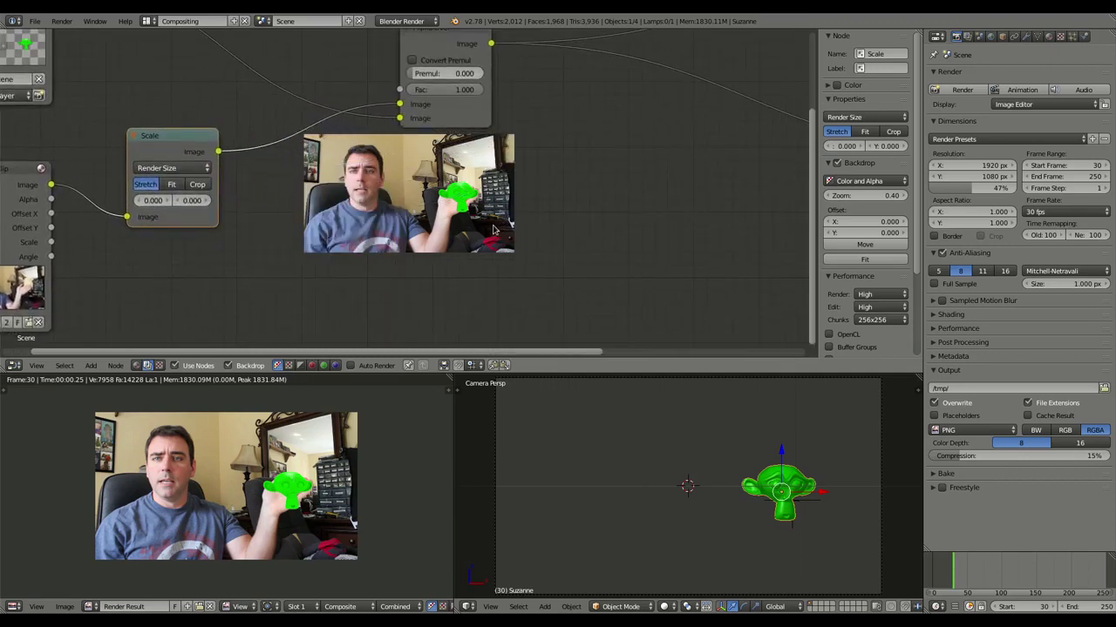
- Set the output file format to Xvid and apply the Xvid encoding preset
click(989, 431)
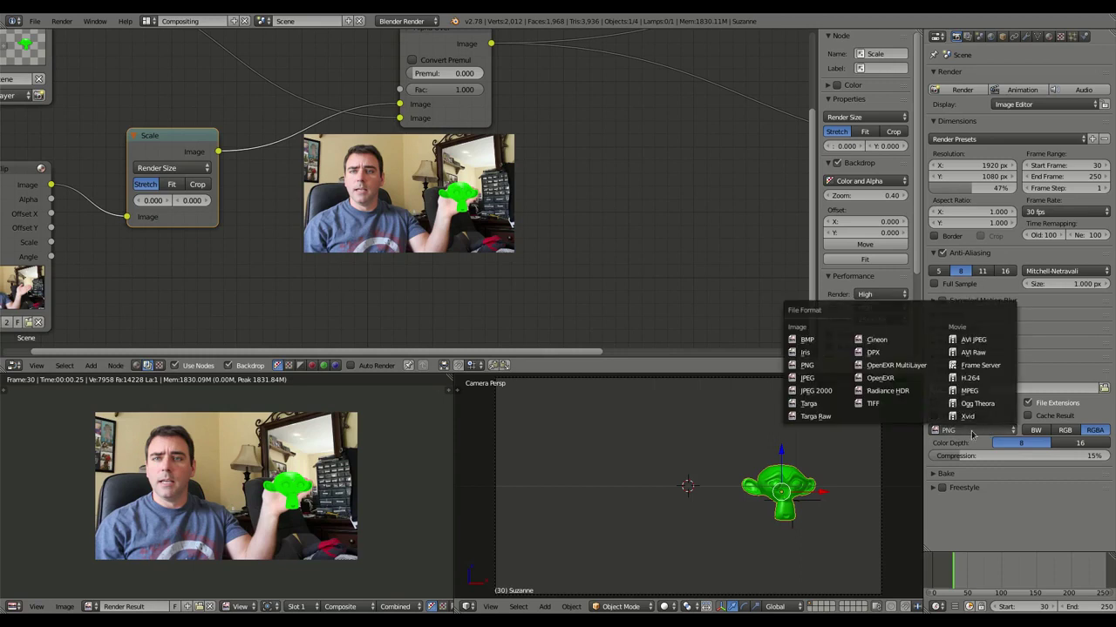
click(973, 419)
click(946, 449)
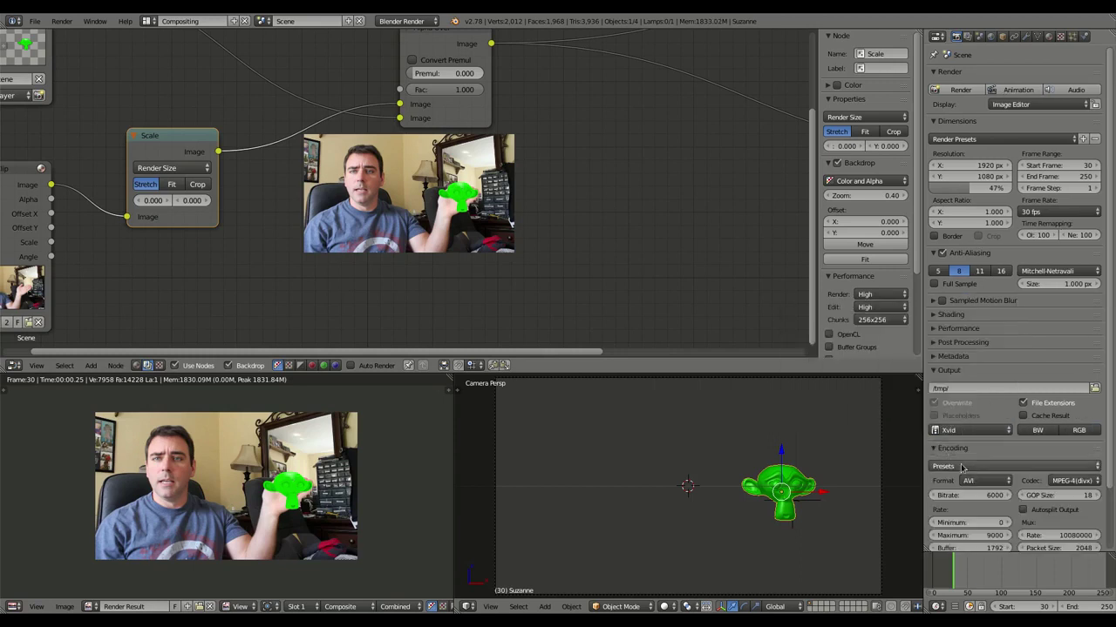
click(964, 468)
click(976, 552)
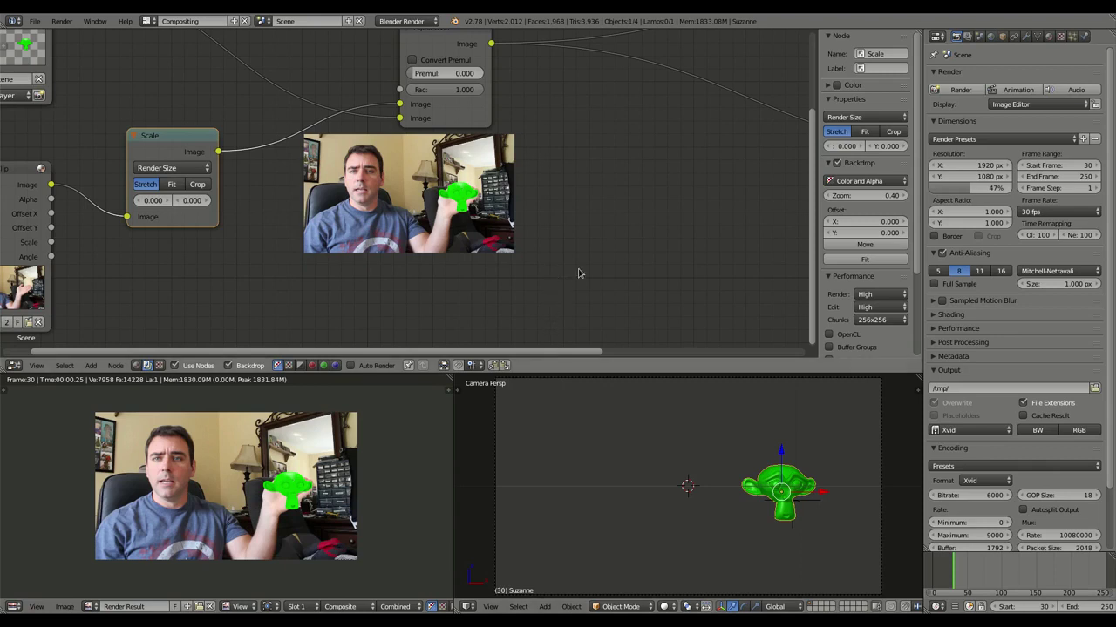
- Set the render resolution scale to 100% and the output file to "Monkey Tracking" in /tmp/
drag(976, 187, 1016, 188)
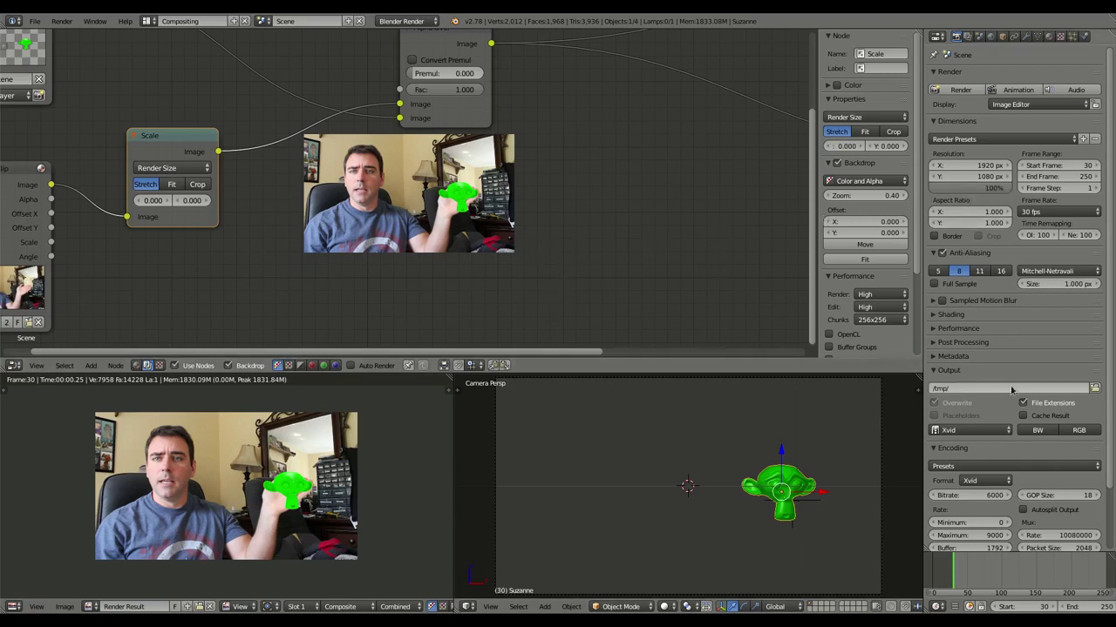
click(1095, 389)
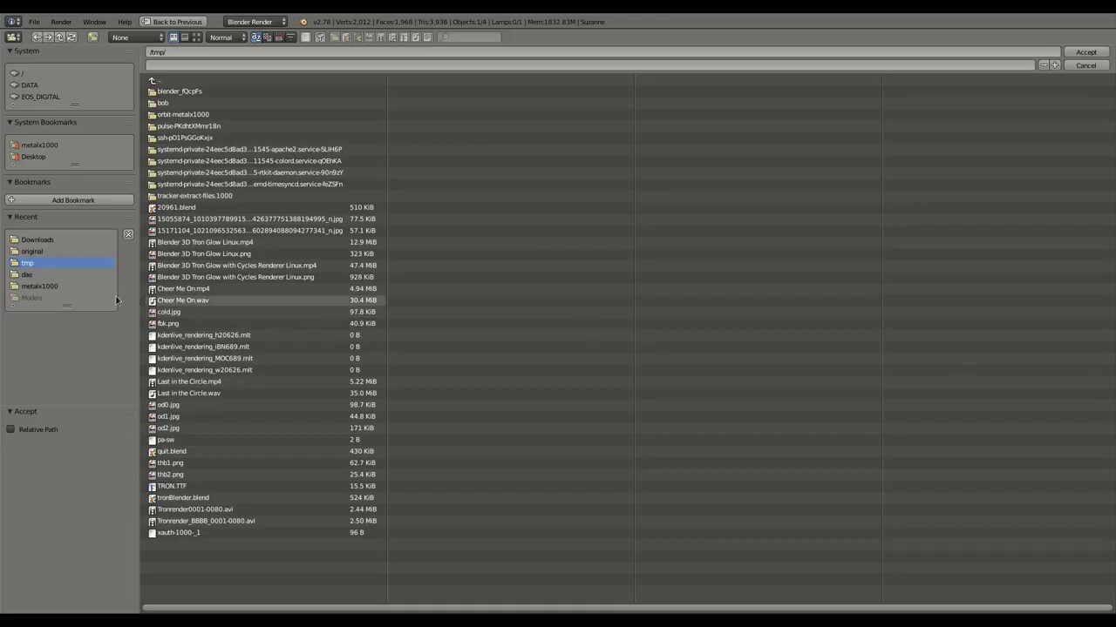
click(243, 63)
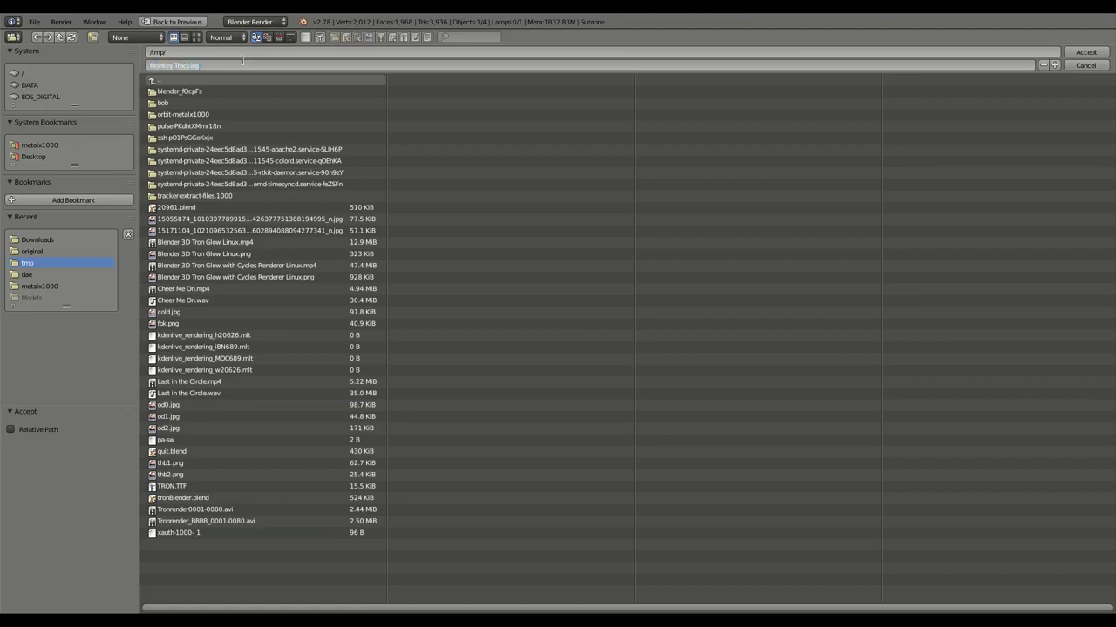
click(1081, 53)
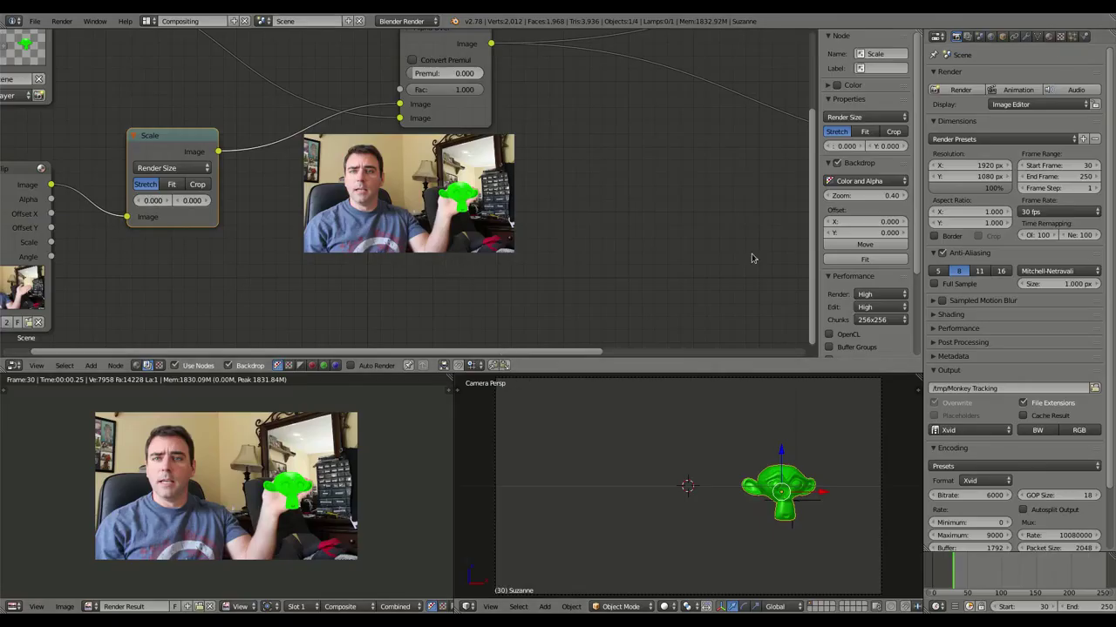
- Render the animation and look over the encoding settings and Audio Codec options while it runs
click(1025, 96)
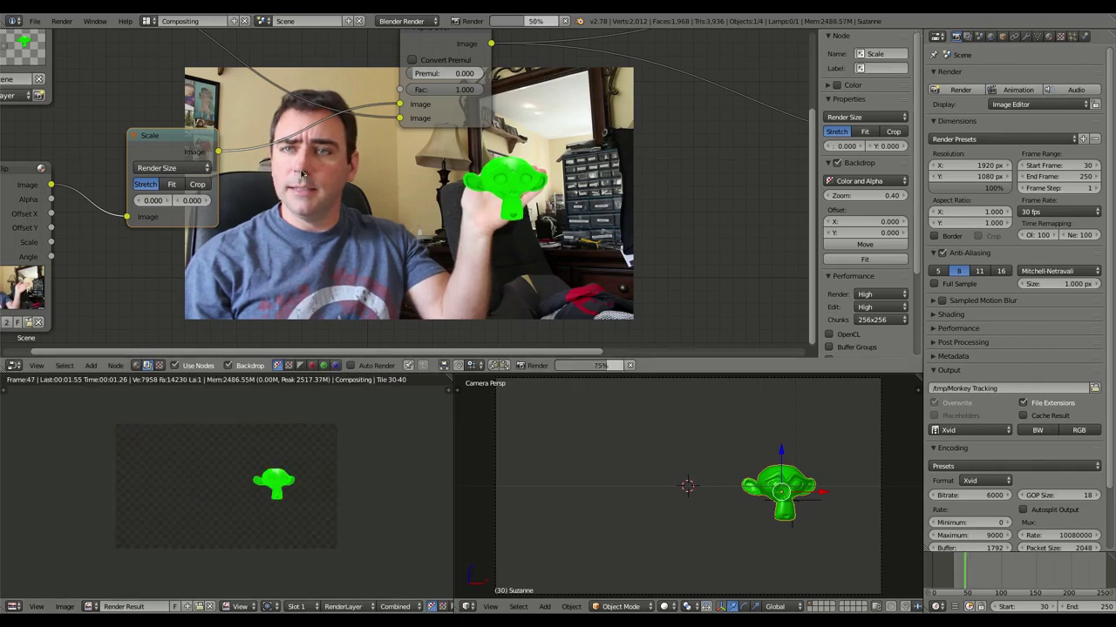
scroll(991, 444, down, 2)
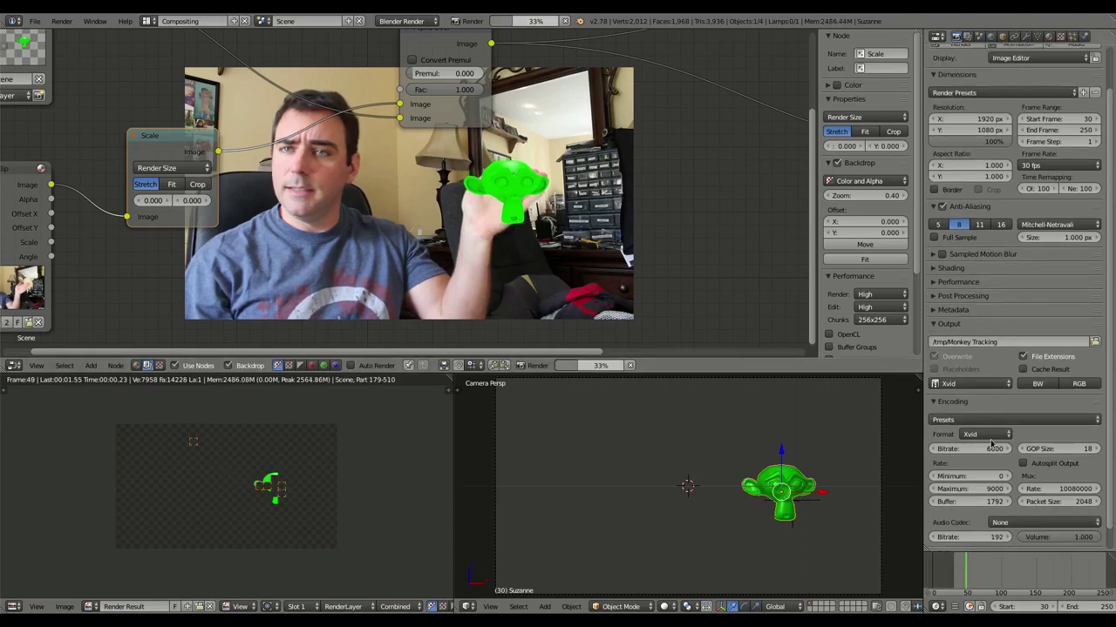
scroll(991, 445, down, 1)
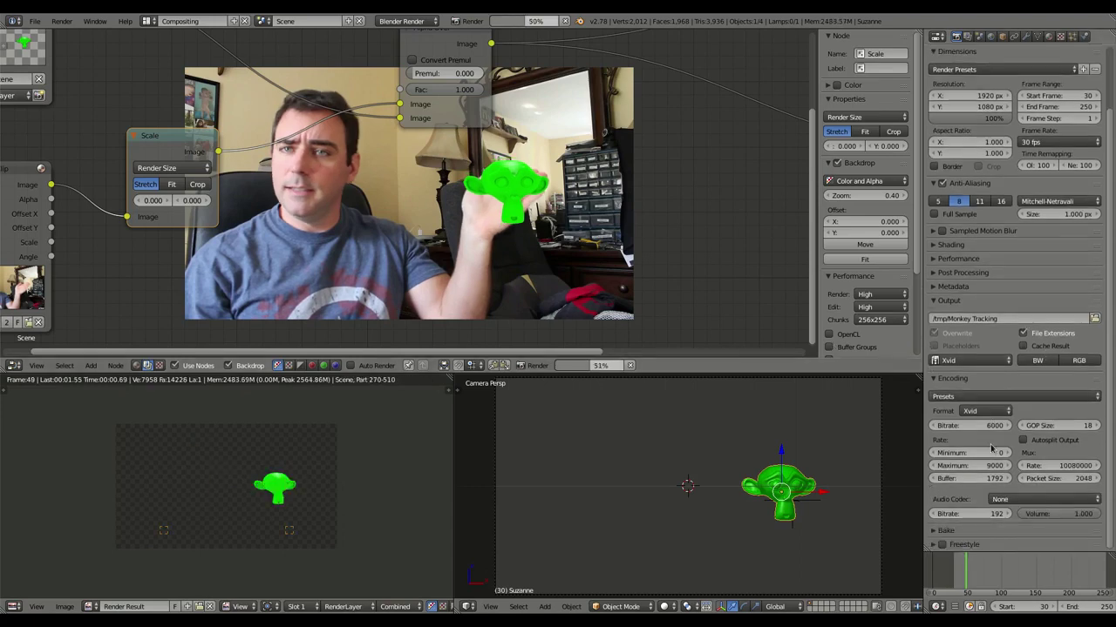
click(1007, 499)
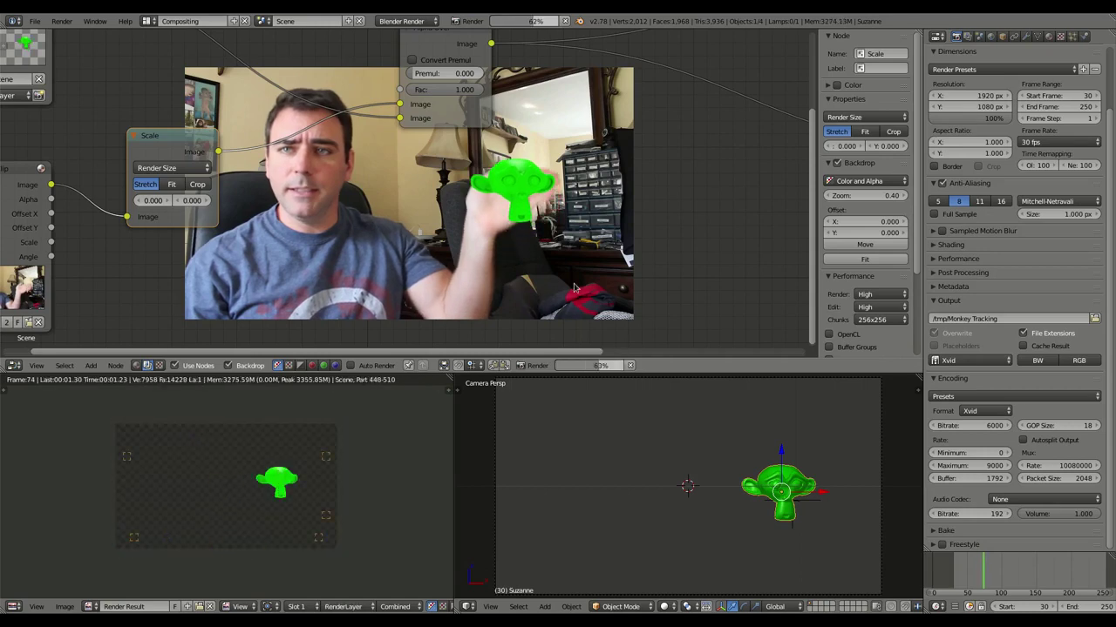
scroll(454, 223, down, 1)
scroll(433, 211, down, 1)
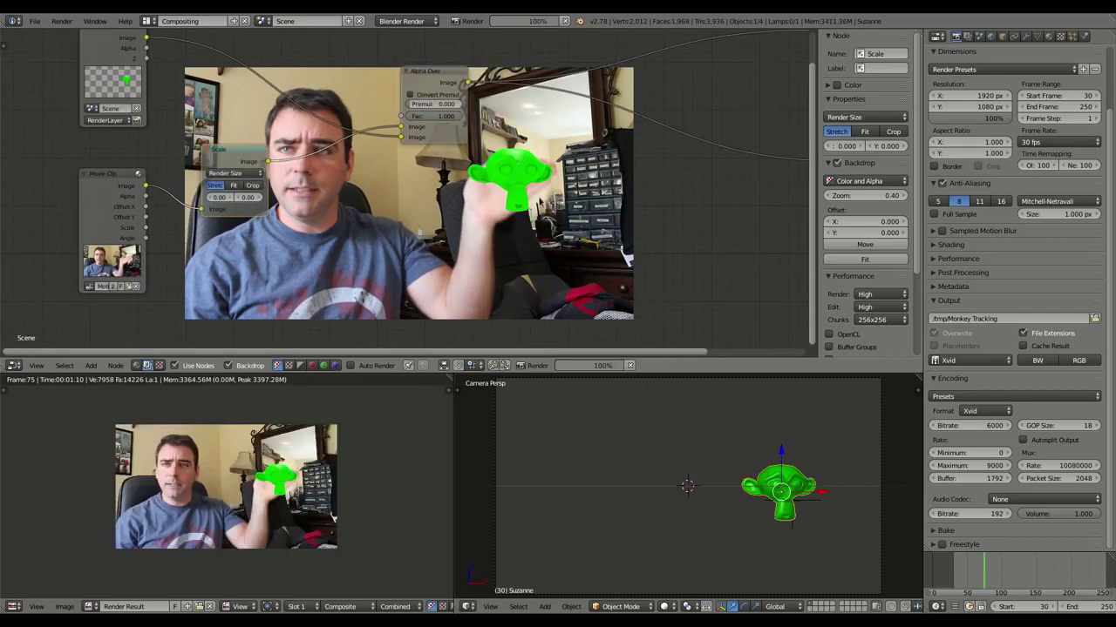